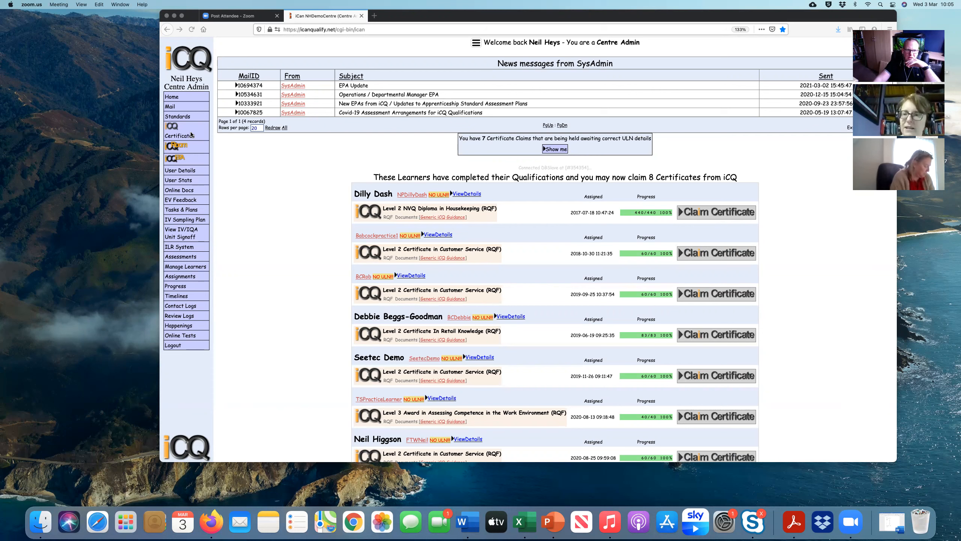
Step: Open the centre's approved standards list and bring up the editor for its standards database
click(195, 119)
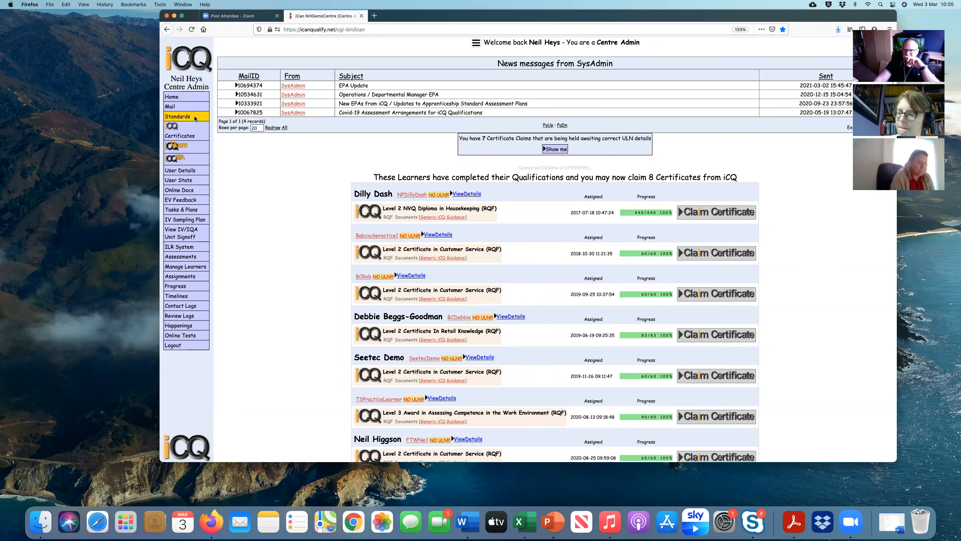
click(194, 117)
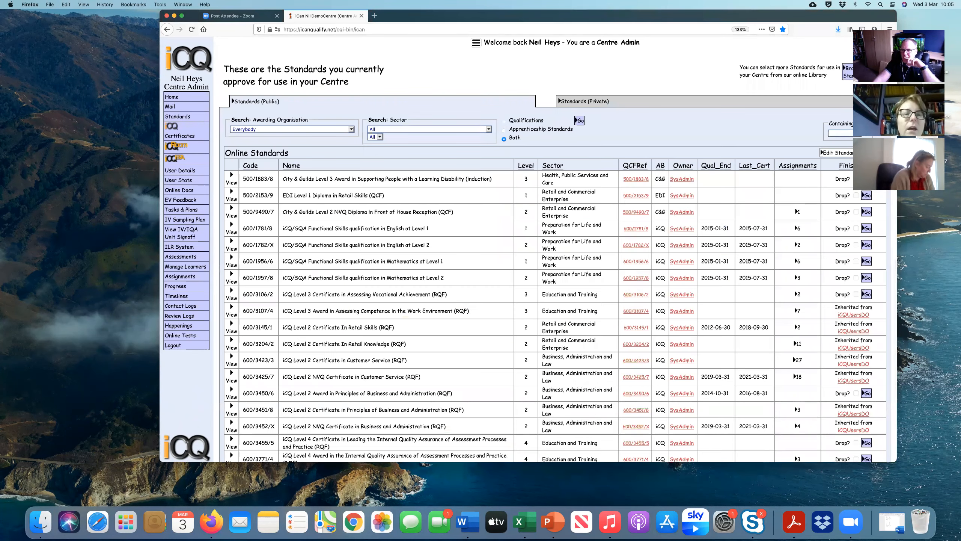
drag(898, 34, 911, 166)
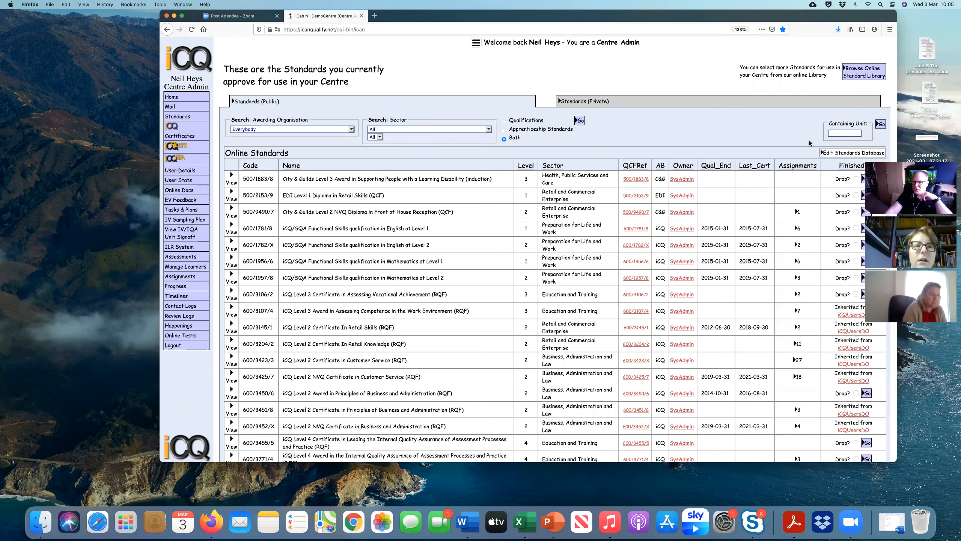
click(851, 153)
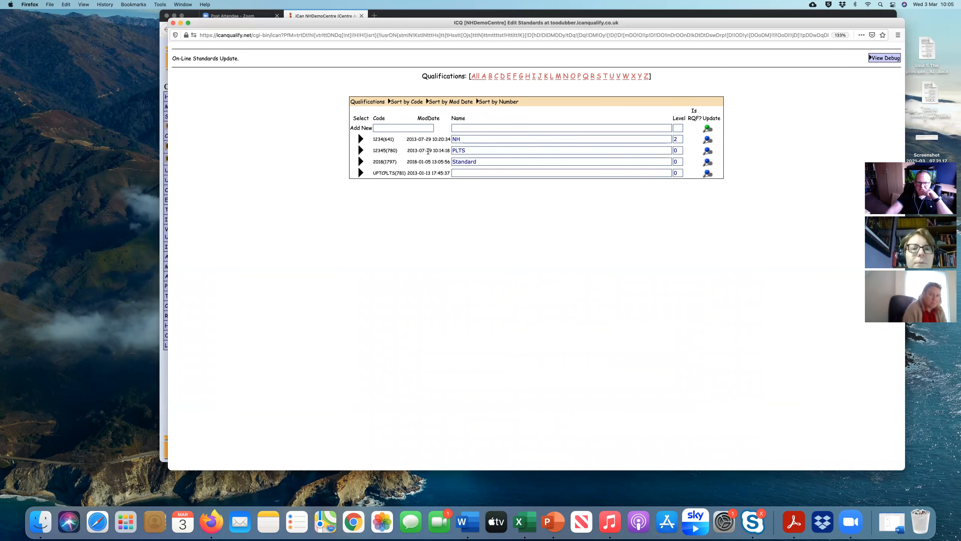
Step: Enter 401/2354/1 as the code of a new qualification
click(388, 128)
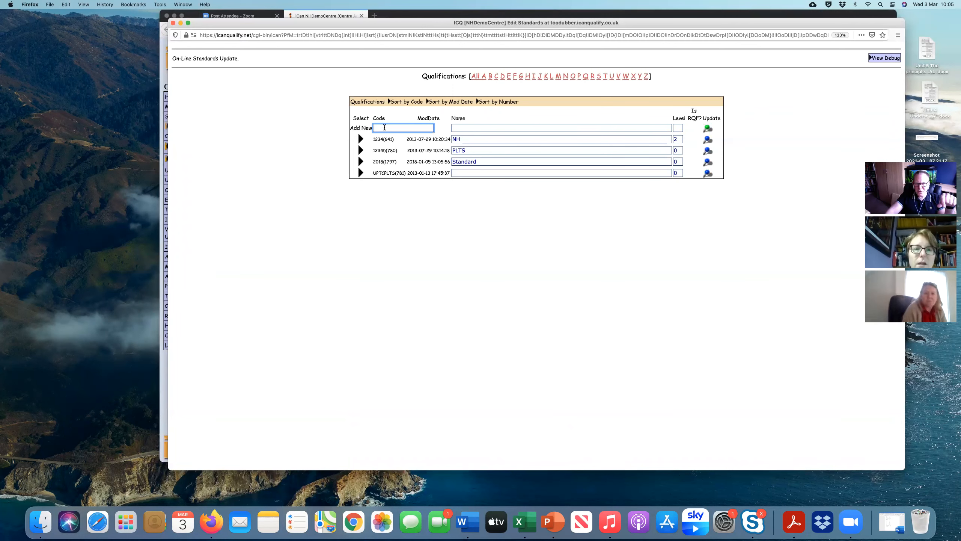
click(421, 126)
click(411, 126)
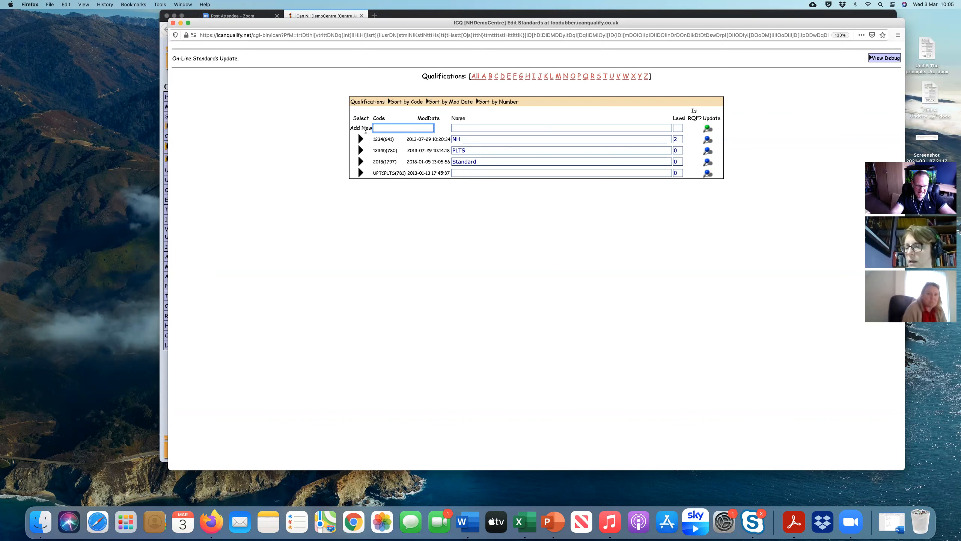
text(401/)
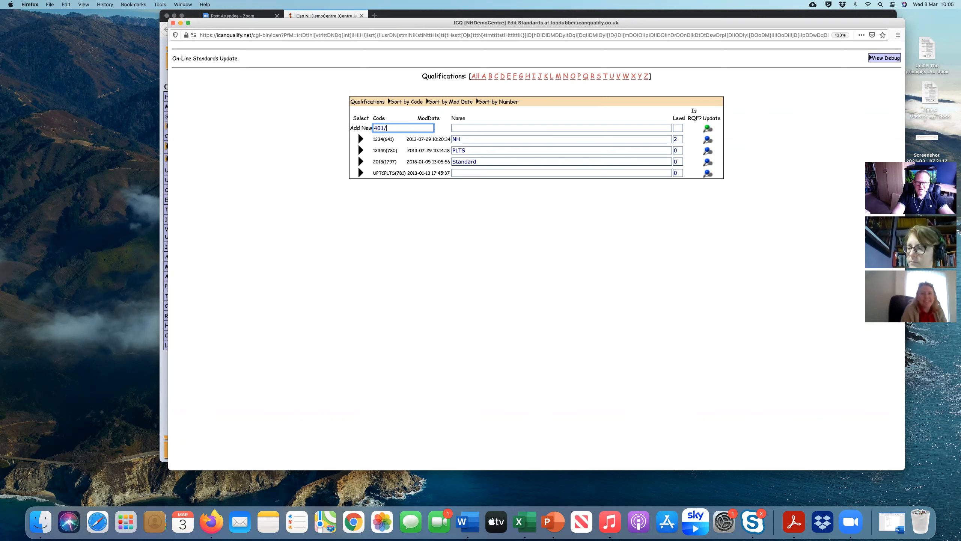
text(2354/1)
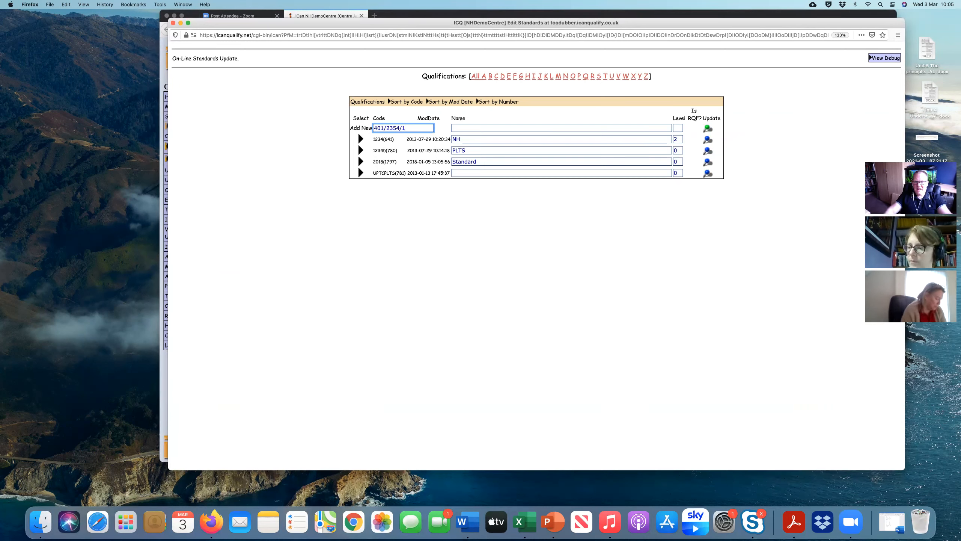
Step: Name the new qualification "iCQ Level 3 Certificate in Principles of Warehousing and Storage", give it level 3 and add it
click(475, 126)
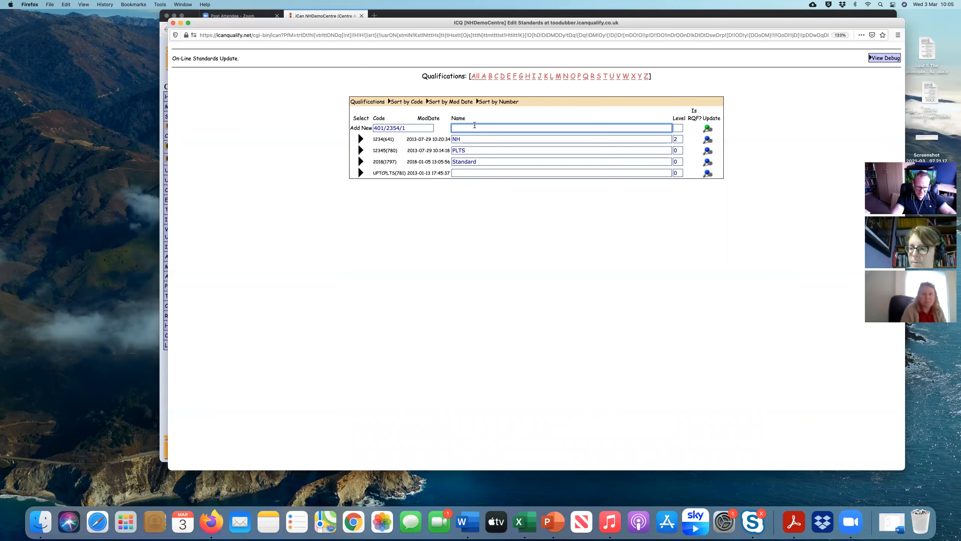
text(iCQ)
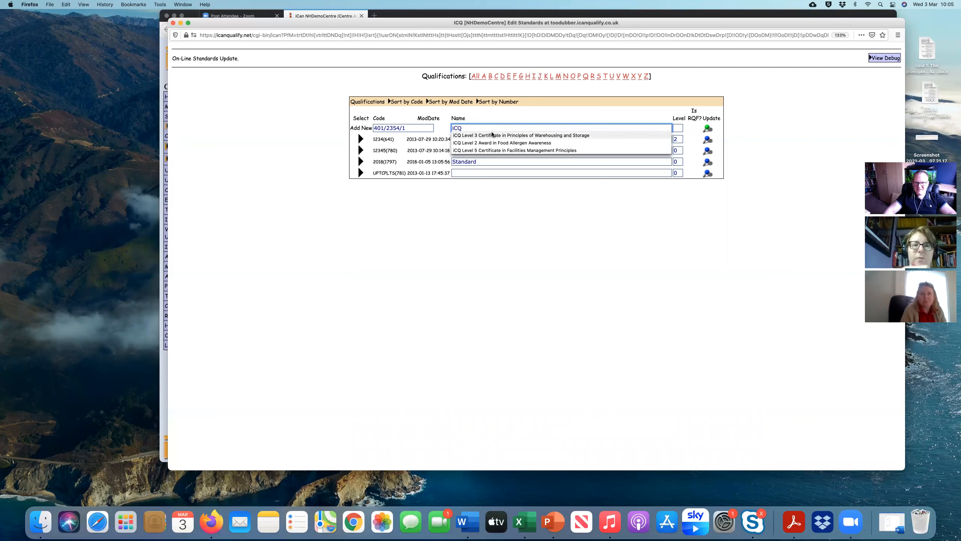
click(503, 135)
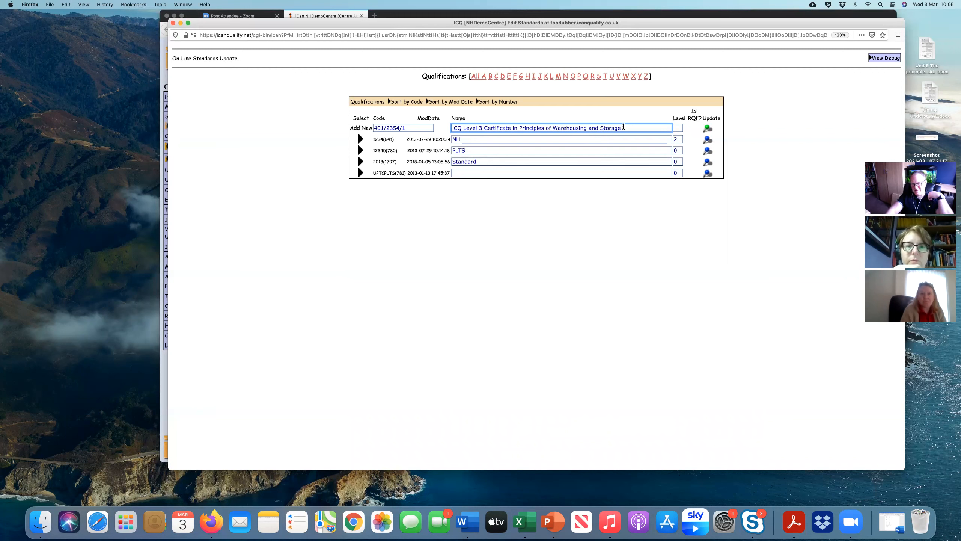
key(Tab)
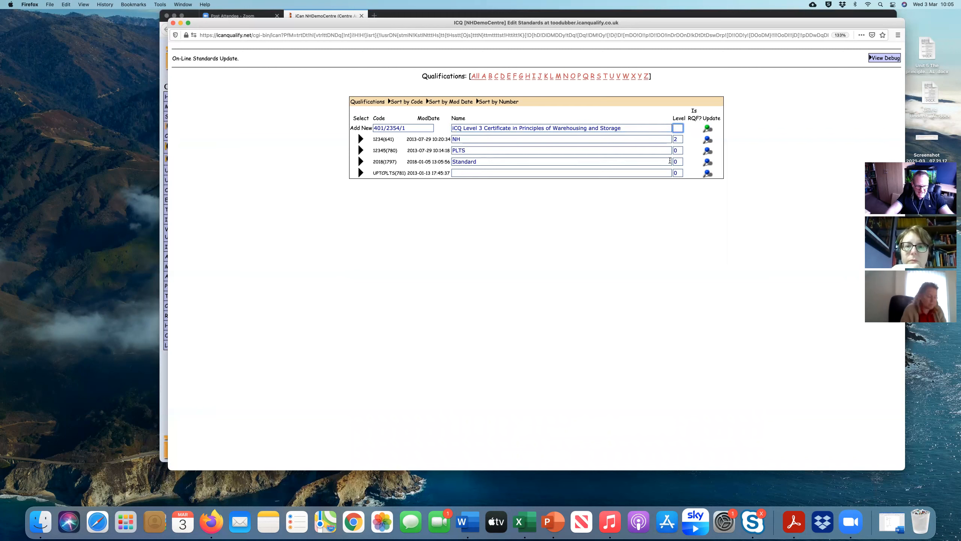
text(3)
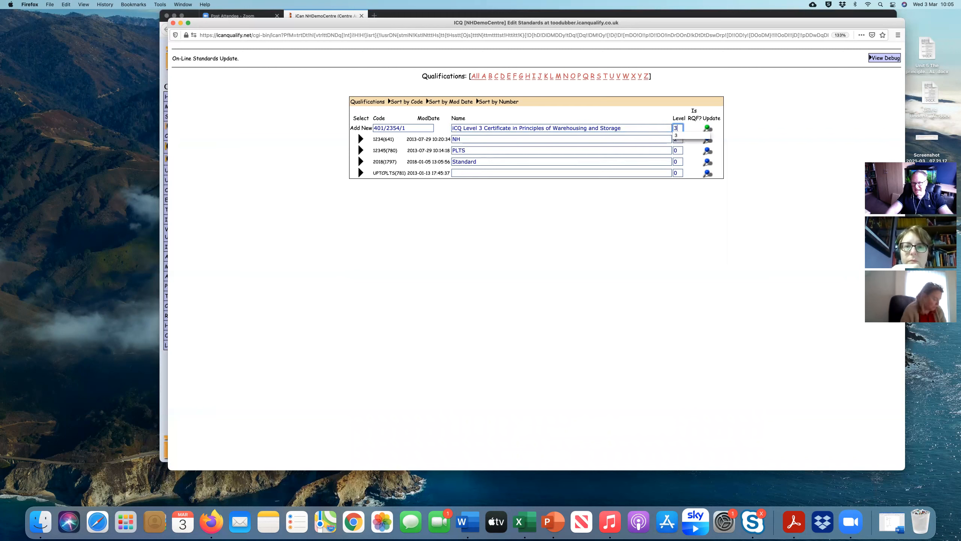
click(681, 135)
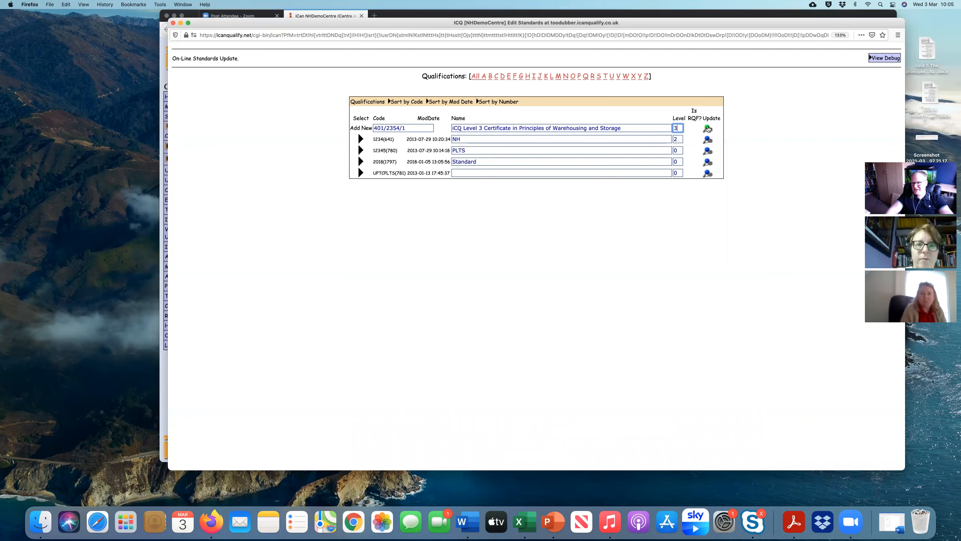
click(707, 129)
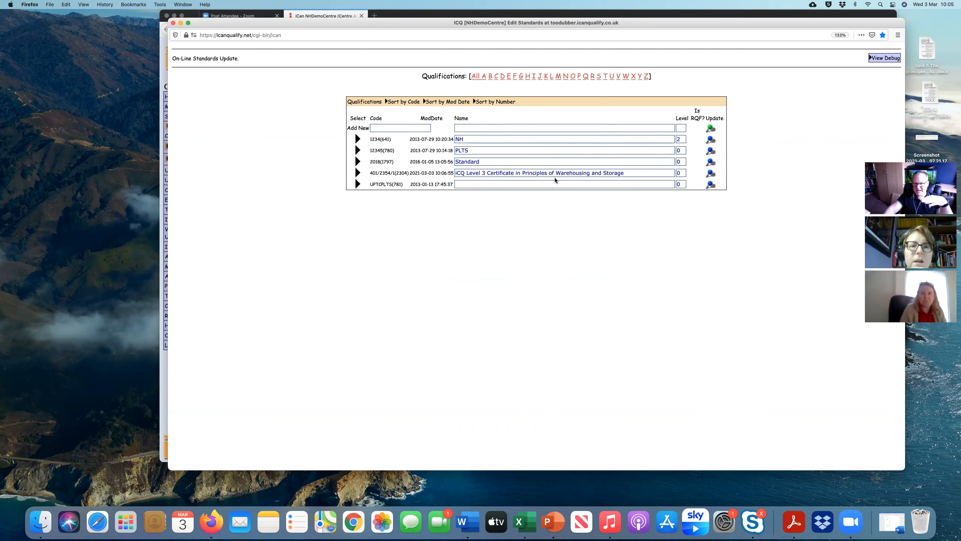
Step: Set the level of the Warehousing and Storage qualification to 3 in its list entry and save the change
click(682, 173)
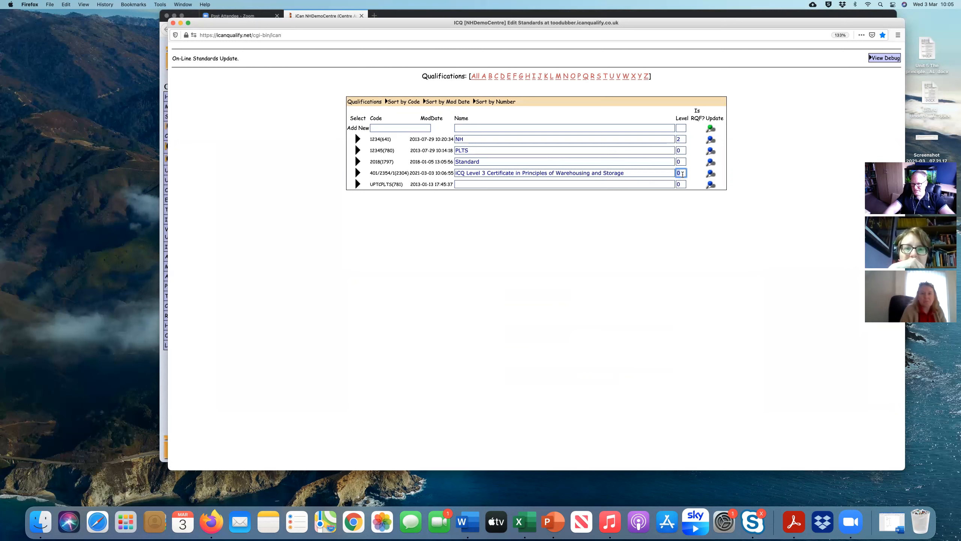
text(3)
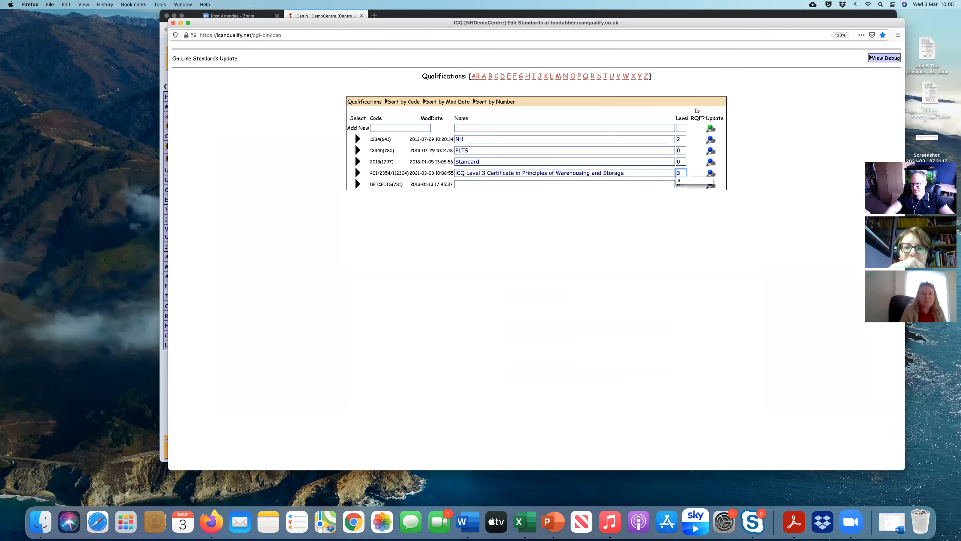
click(711, 173)
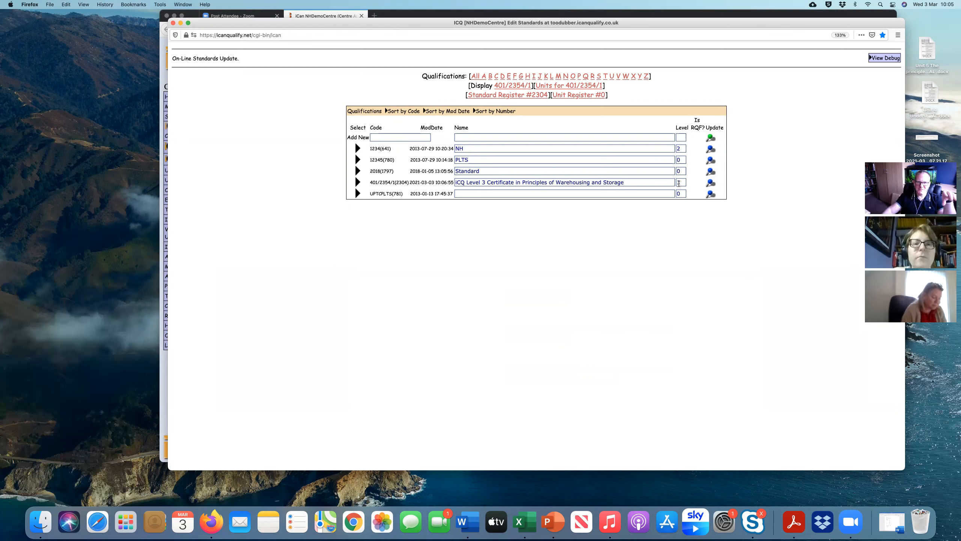
Step: Open the details of qualification 401/2354/1 and set its awarding body to (iCQ) iCan Qualifications
click(358, 183)
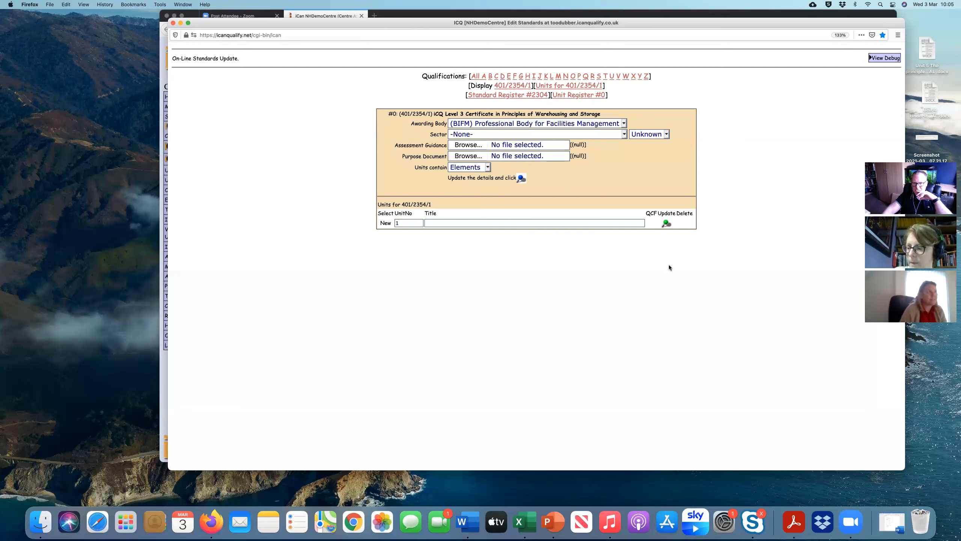
click(624, 124)
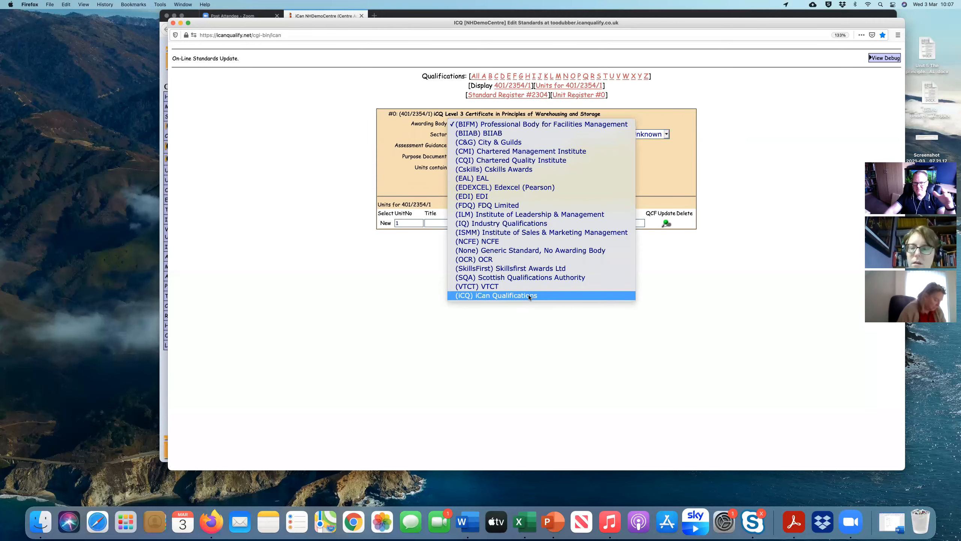
click(528, 296)
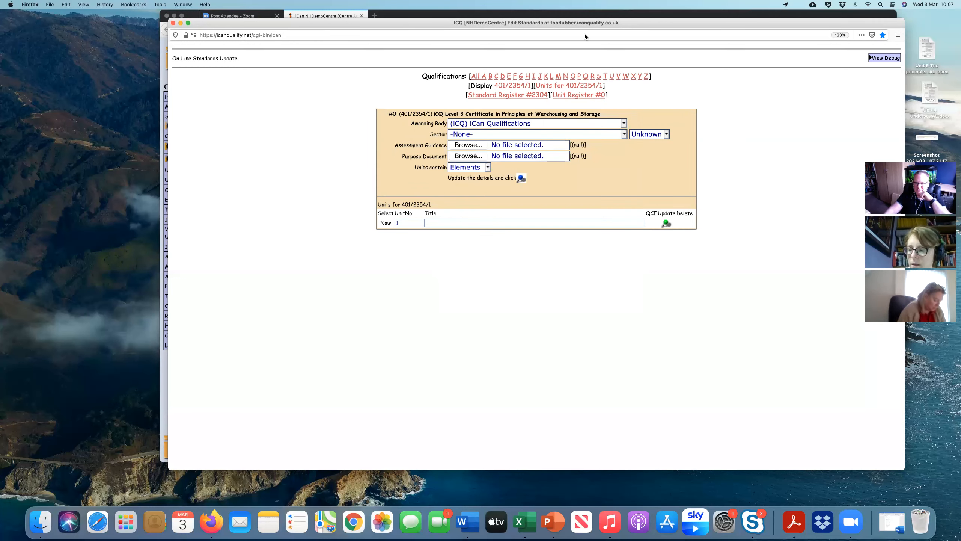
Step: Set the qualification's sector to 7:Retail and Commercial Enterprise and look through the awarding body choices
click(551, 134)
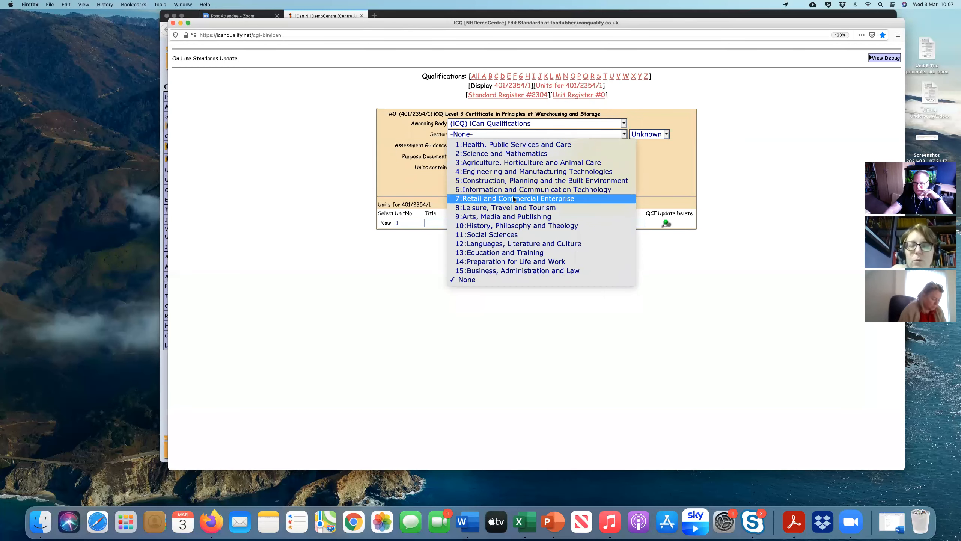
click(530, 199)
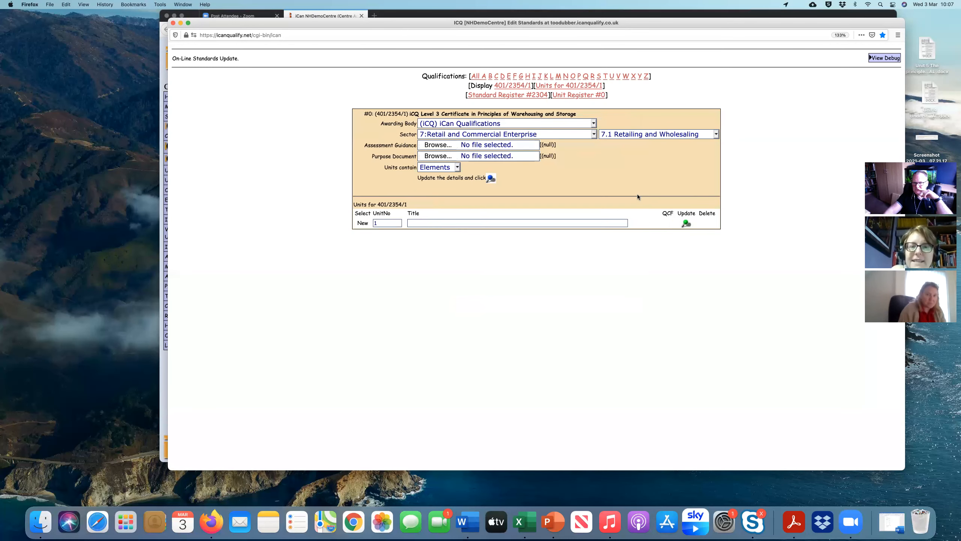
click(542, 125)
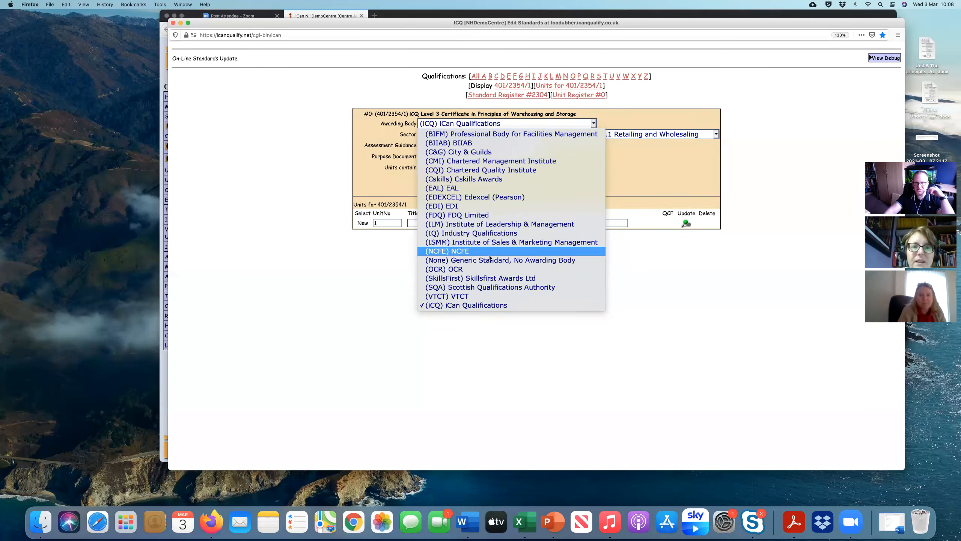
click(680, 305)
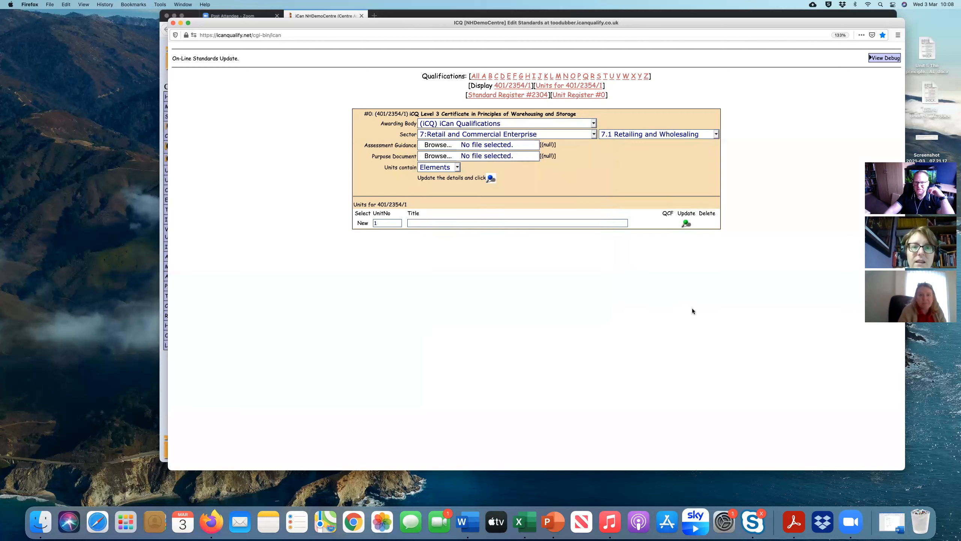
Step: Set the qualification's sector to 1:Health, Public Services and Care with subsector 1.5 Child Development and Well Being
click(560, 133)
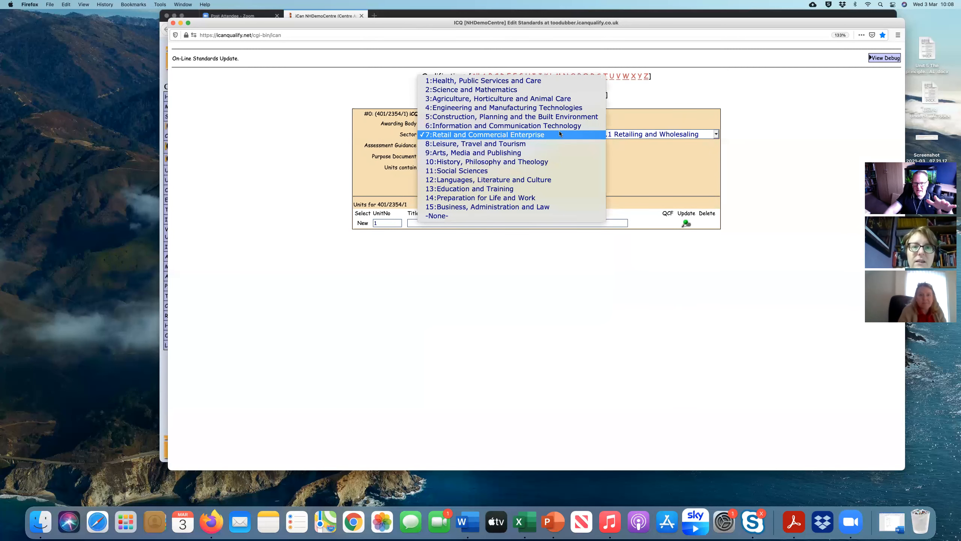
click(533, 82)
click(586, 135)
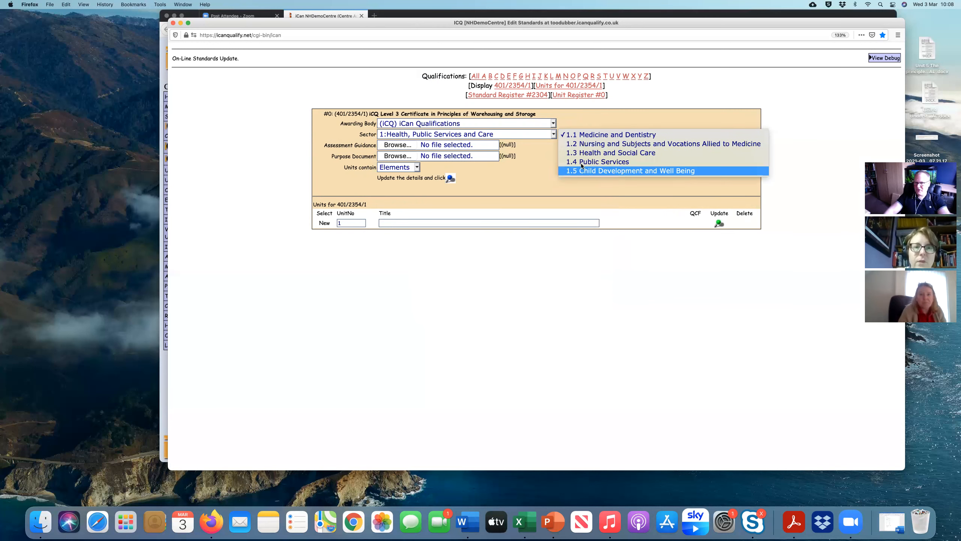
click(521, 207)
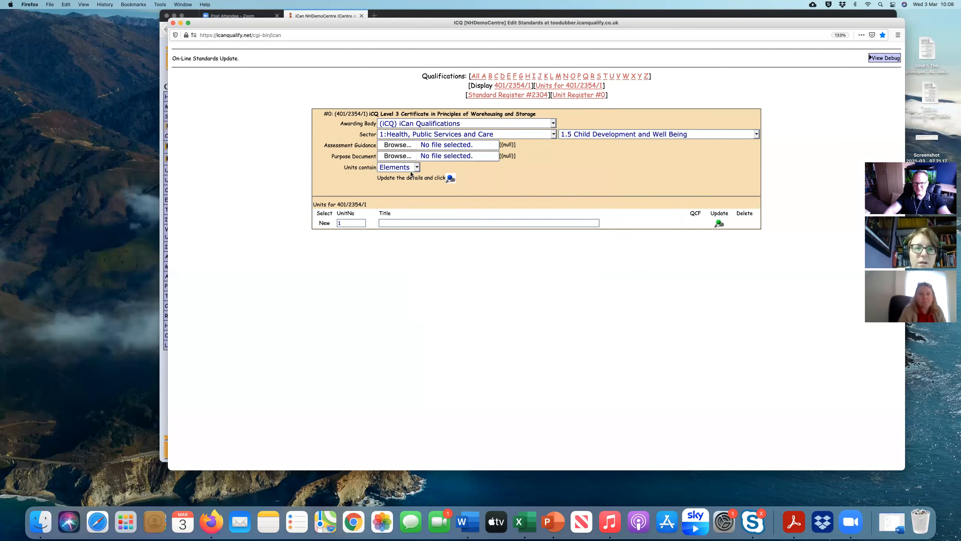
Step: Set the qualification's units to contain Outcomes and save the updated details
click(417, 170)
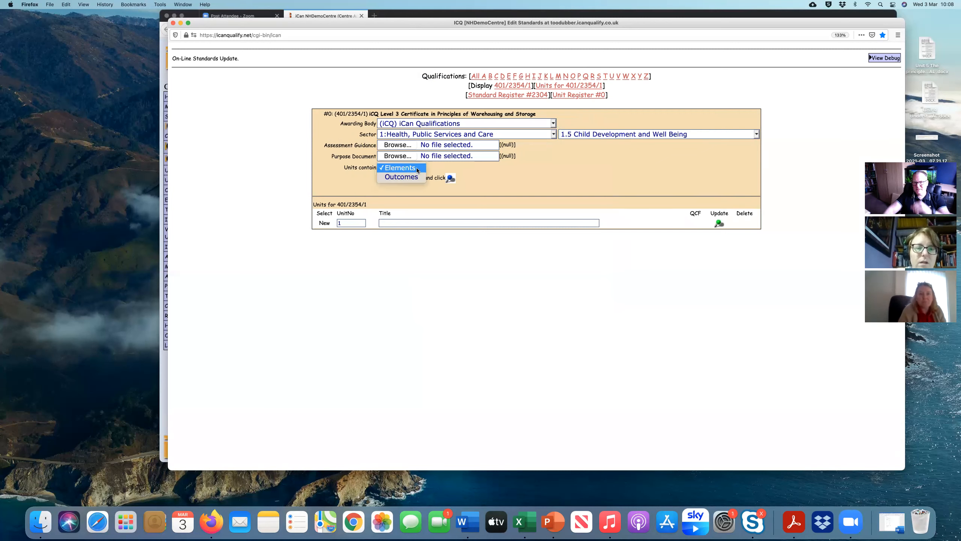
click(410, 177)
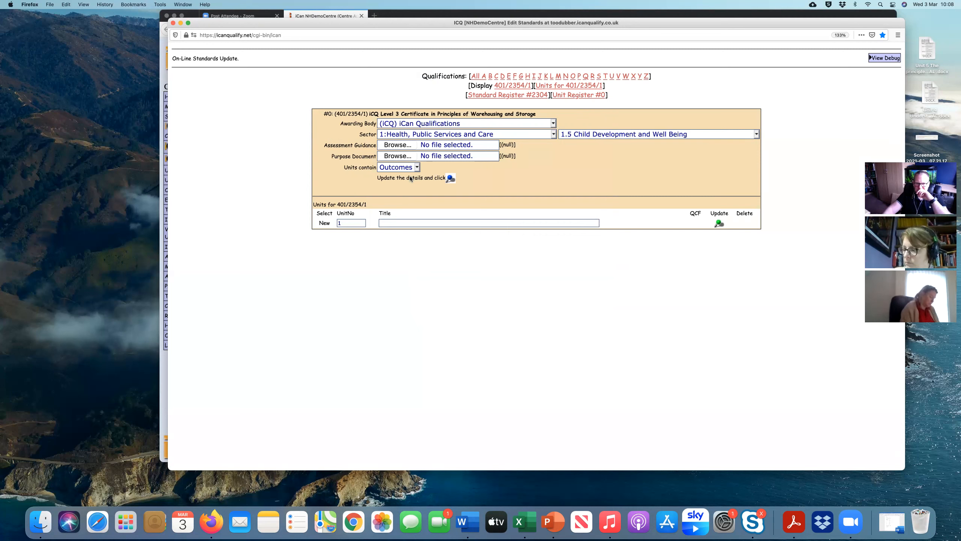
click(449, 178)
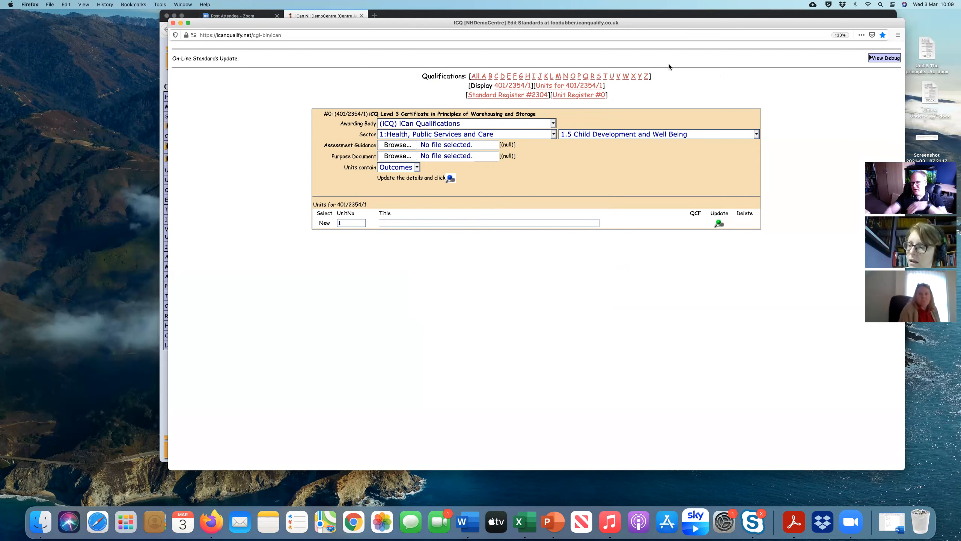
Step: Open the Unit 5 personalisation document from the desktop in Word and arrange it beside the standards editor window
double_click(927, 56)
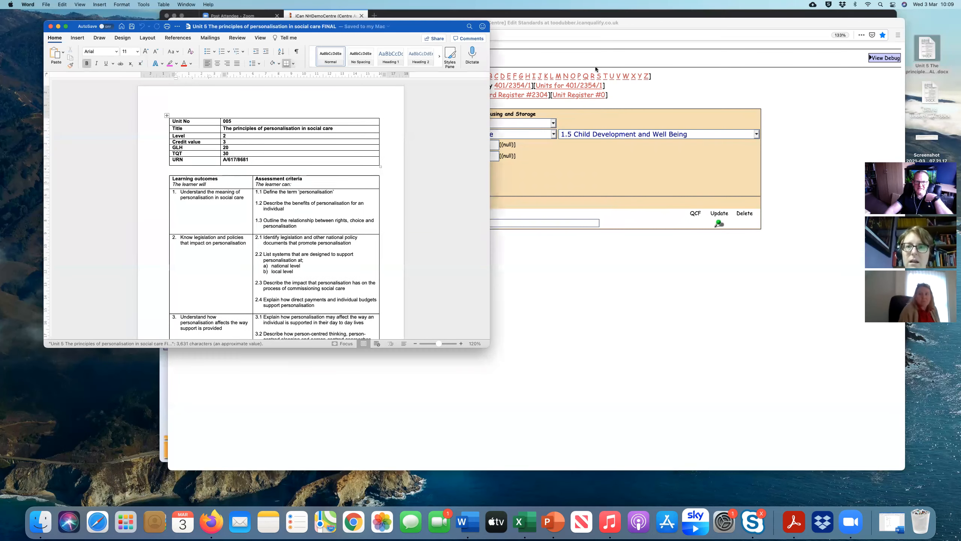
drag(401, 25, 857, 14)
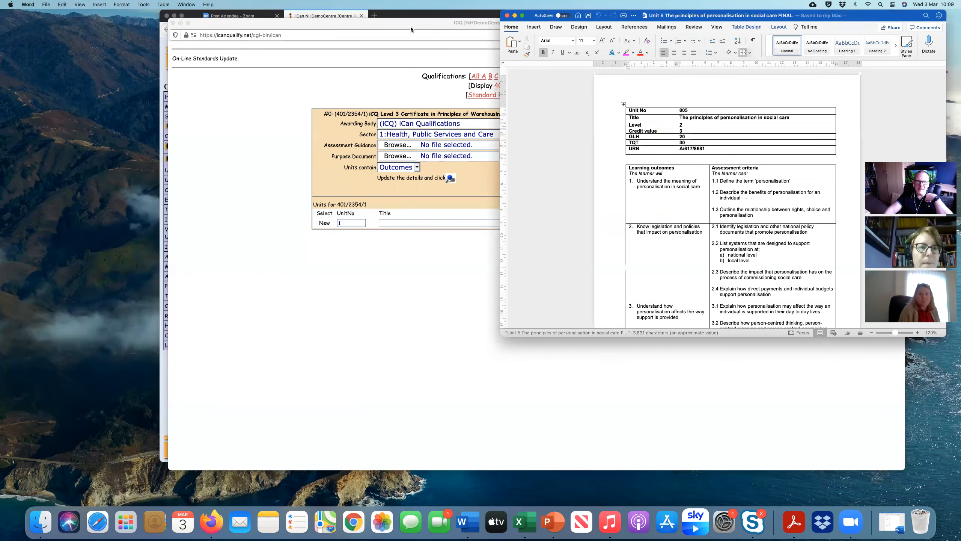
drag(410, 26, 244, 12)
Step: Copy the unit title "The principles of personalisation in social care" from the Word document's header table
click(789, 150)
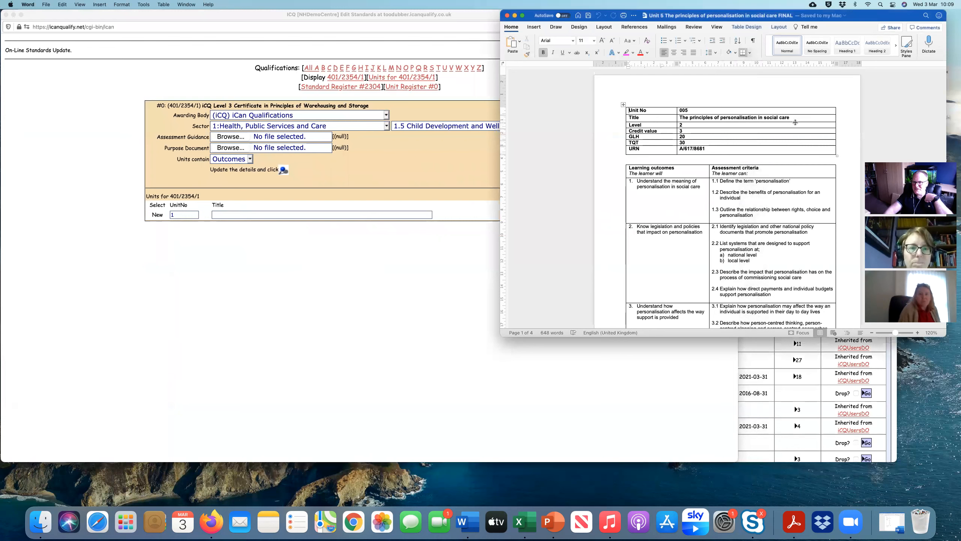
drag(790, 118, 679, 116)
key(super+c)
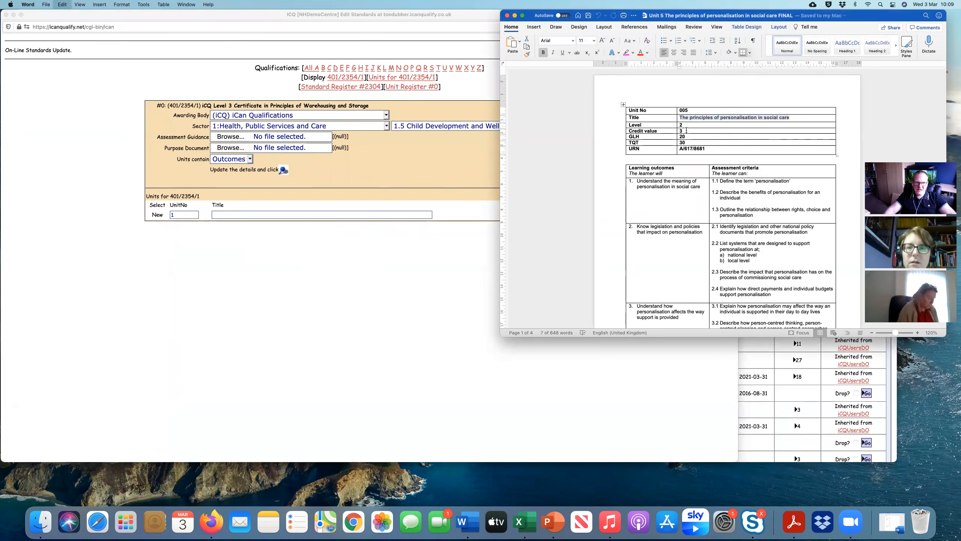
Step: Add unit 1 to the qualification with the copied title "The principles of personalisation in social care"
click(239, 214)
click(239, 214)
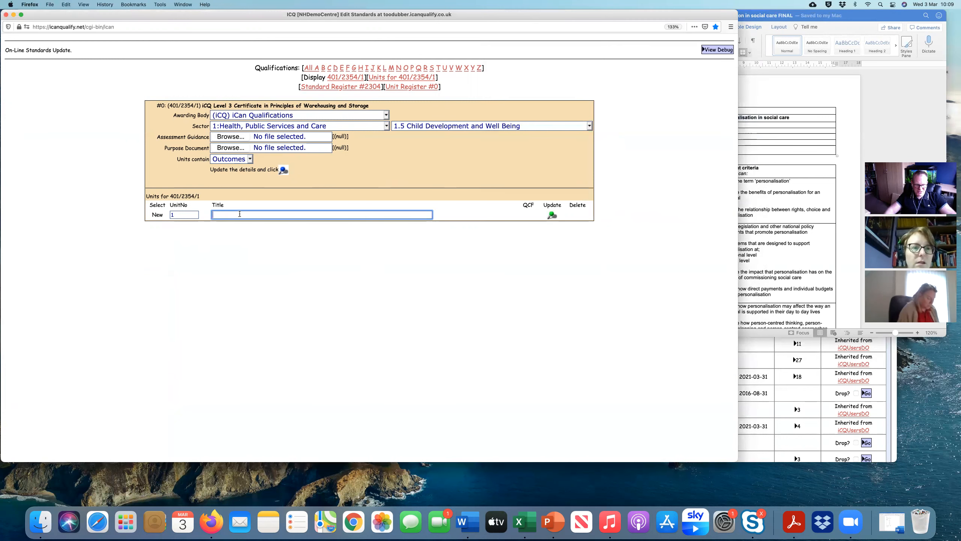
key(super+v)
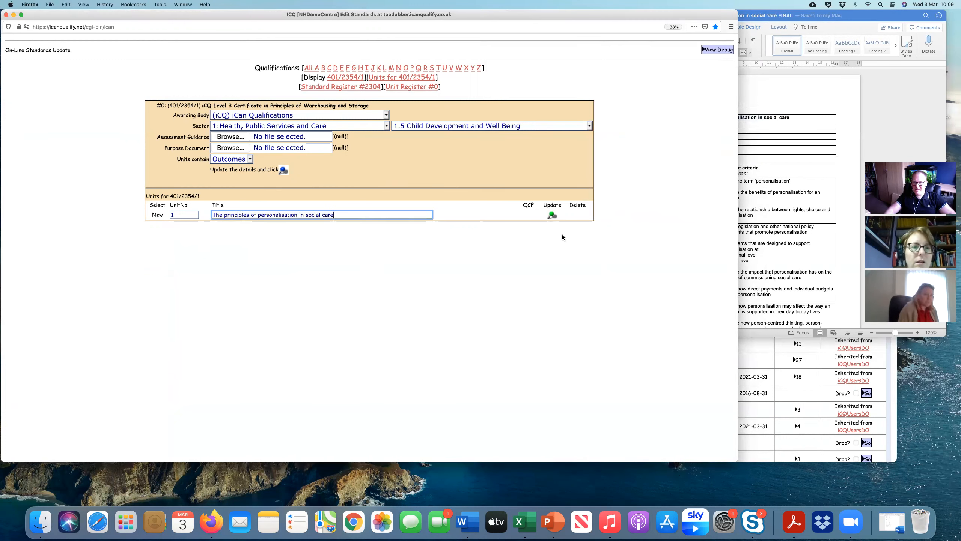
click(551, 215)
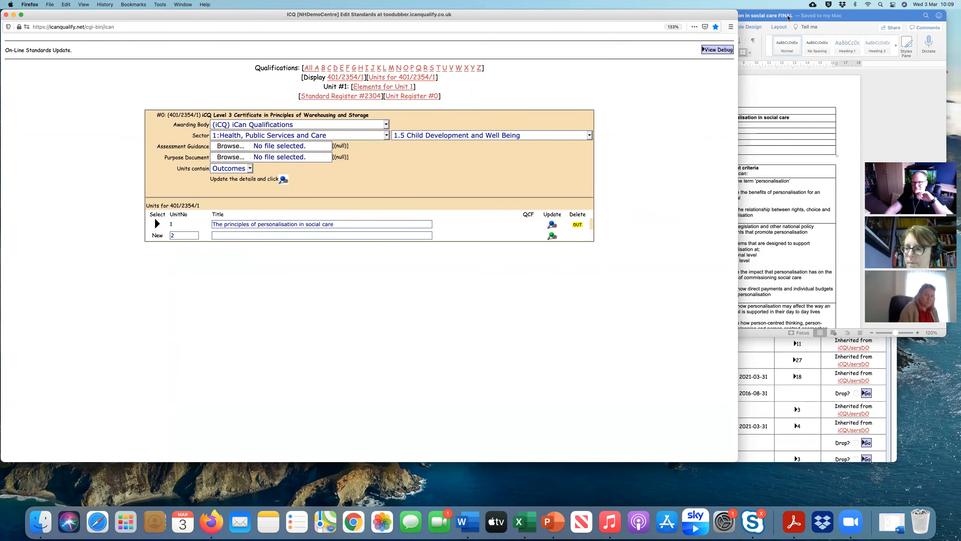
Step: Minimise the Unit 5 document, open the Unit 4 autistic spectrum document from the desktop, and place it beside the standards editor
click(849, 15)
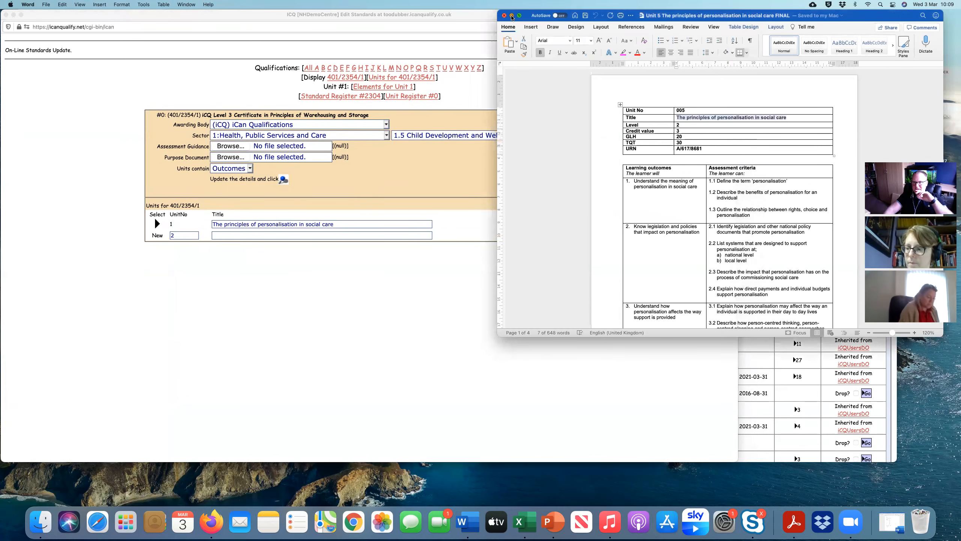
key(super+m)
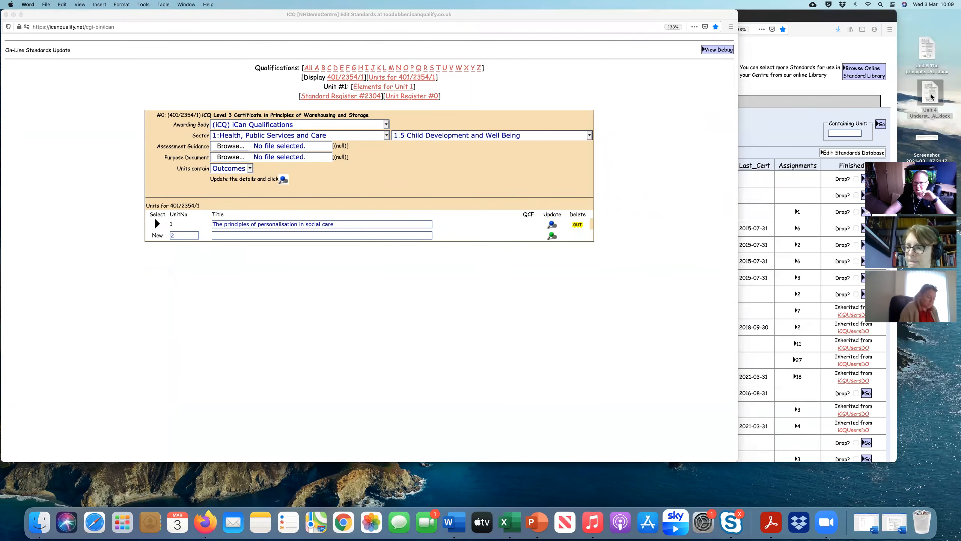
double_click(931, 97)
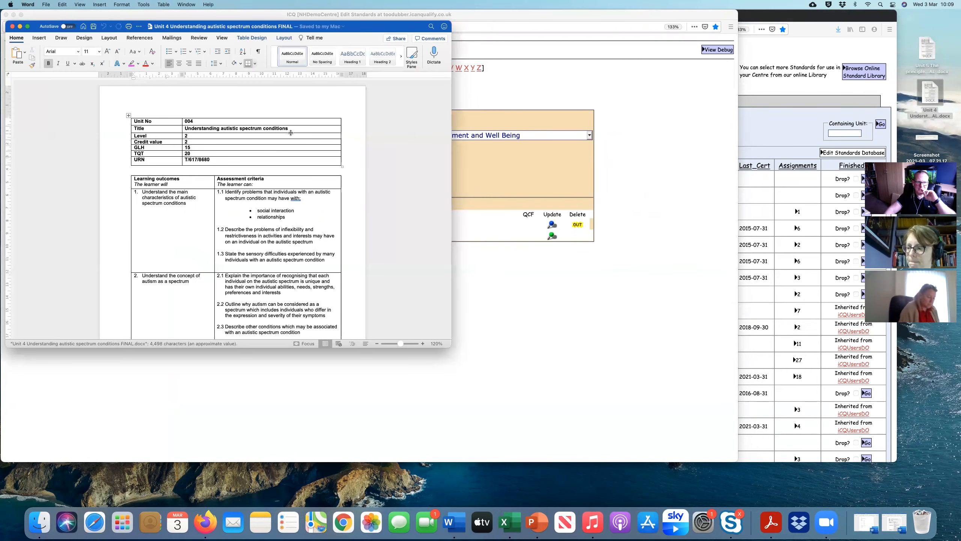
drag(255, 24, 762, 12)
Step: Copy the title "Understanding autistic spectrum conditions" from the Word document and add it as unit 2 of the qualification
triple_click(702, 119)
key(super+c)
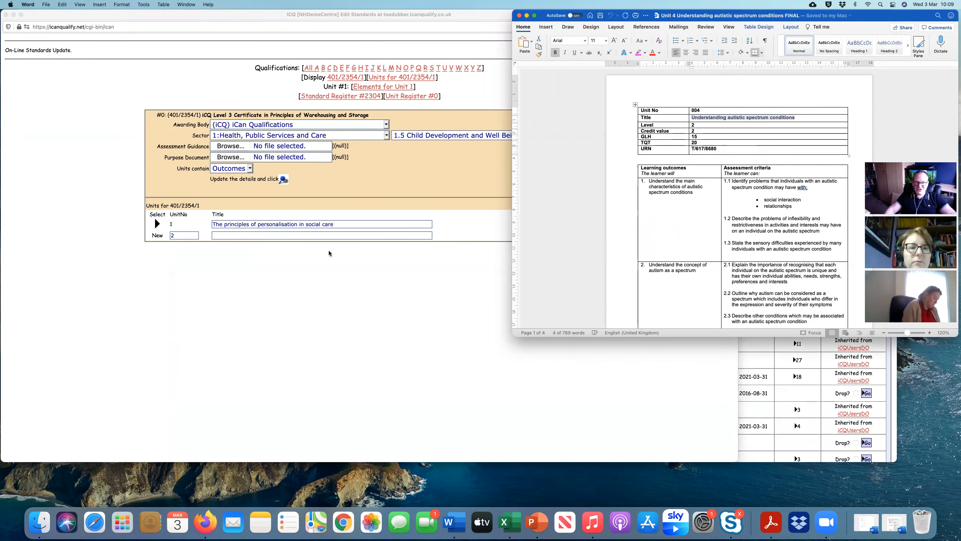
click(325, 236)
key(super+v)
key(super+Tab)
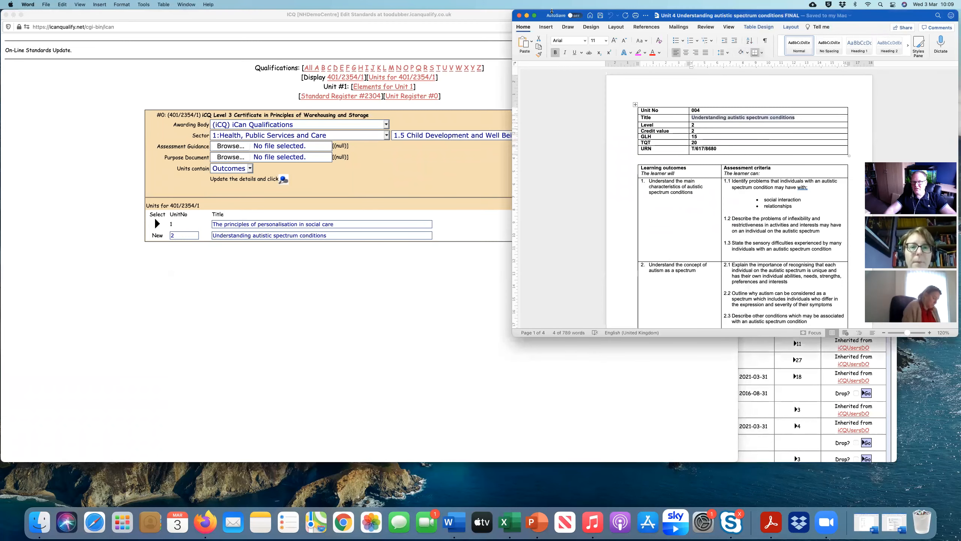
click(508, 28)
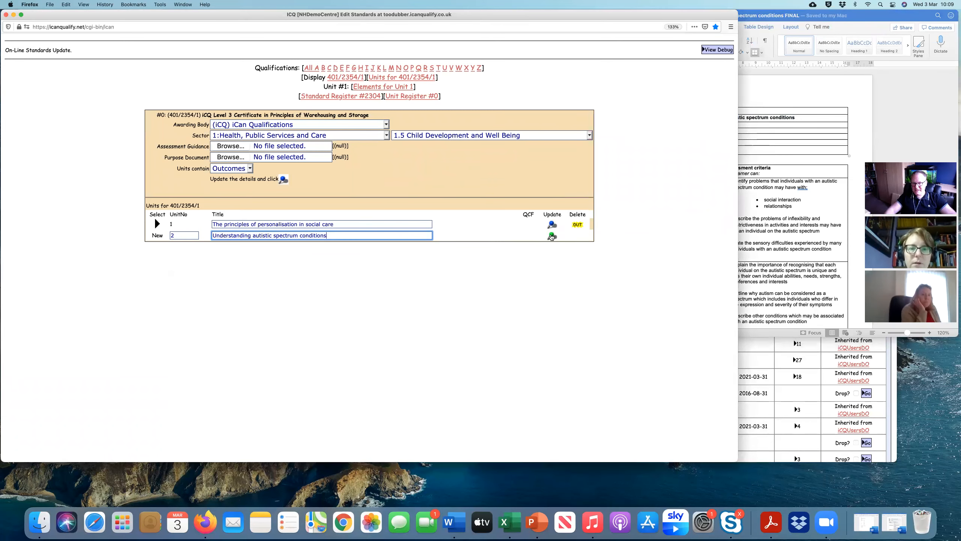
click(551, 236)
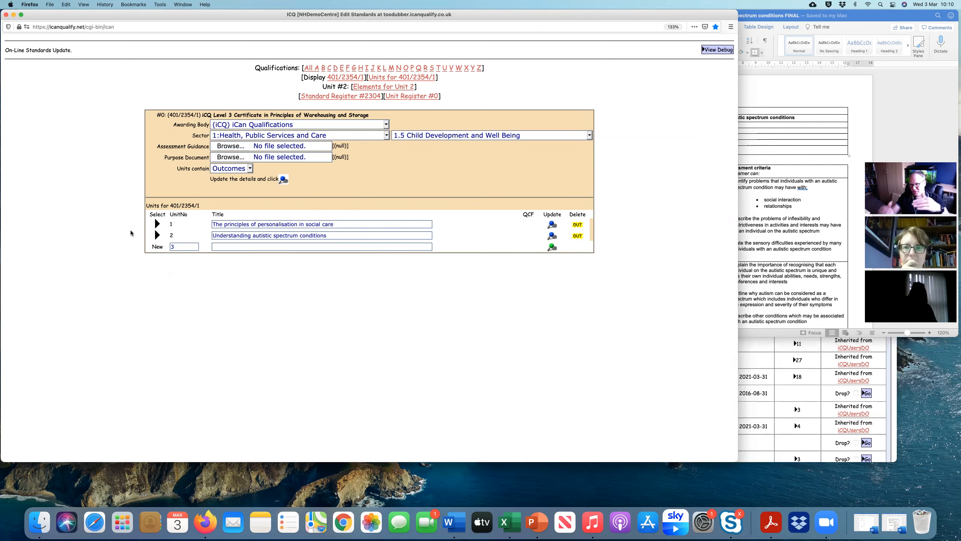
Step: Open the RQF details of unit 1 and set the unit owner to iCQ
click(156, 224)
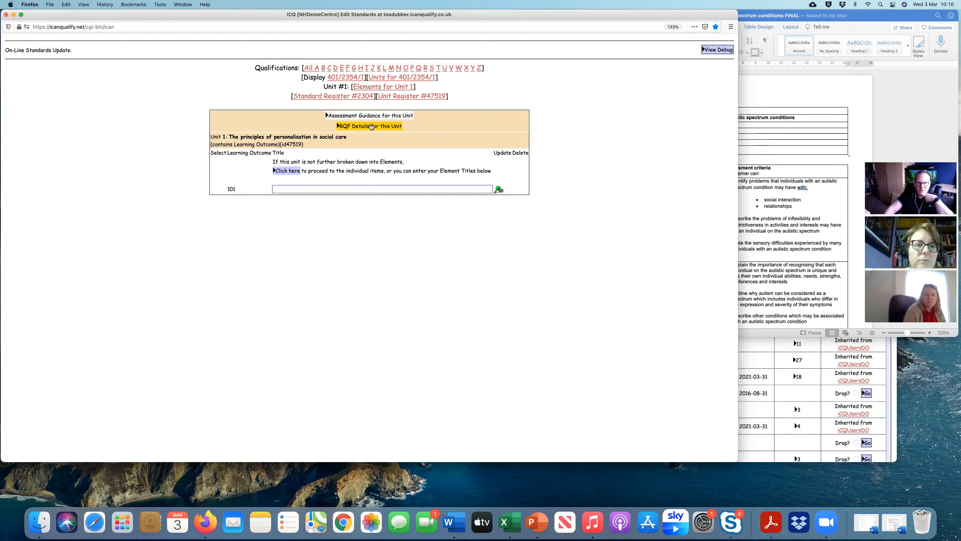
click(371, 126)
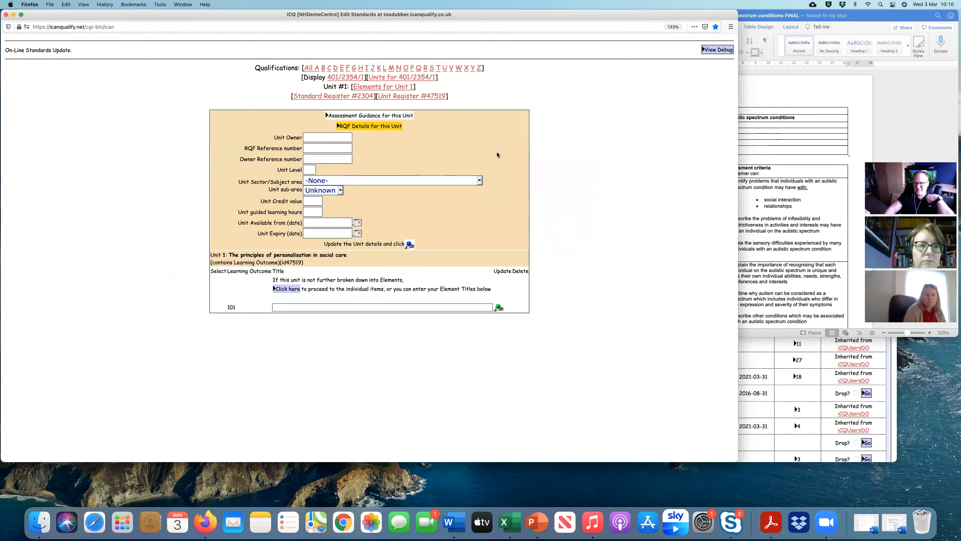
click(325, 137)
text(i)
click(335, 145)
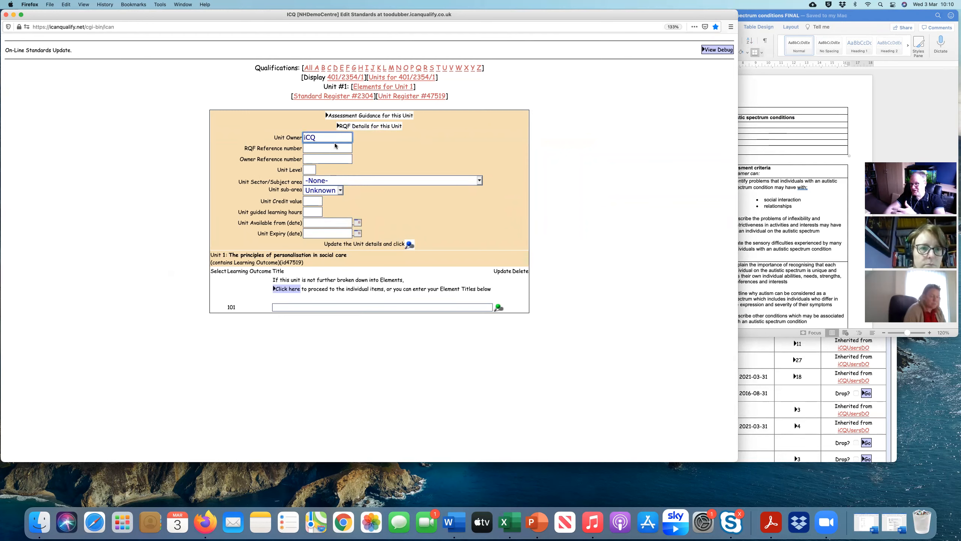
Step: Copy the URN T/617/8680 from the Word document's header table into the unit's RQF reference number
click(748, 212)
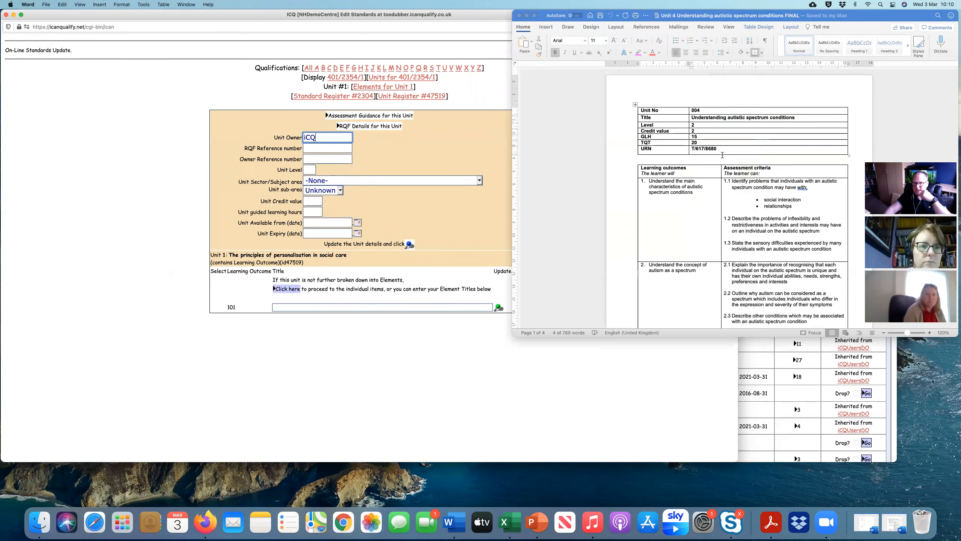
drag(720, 149, 692, 148)
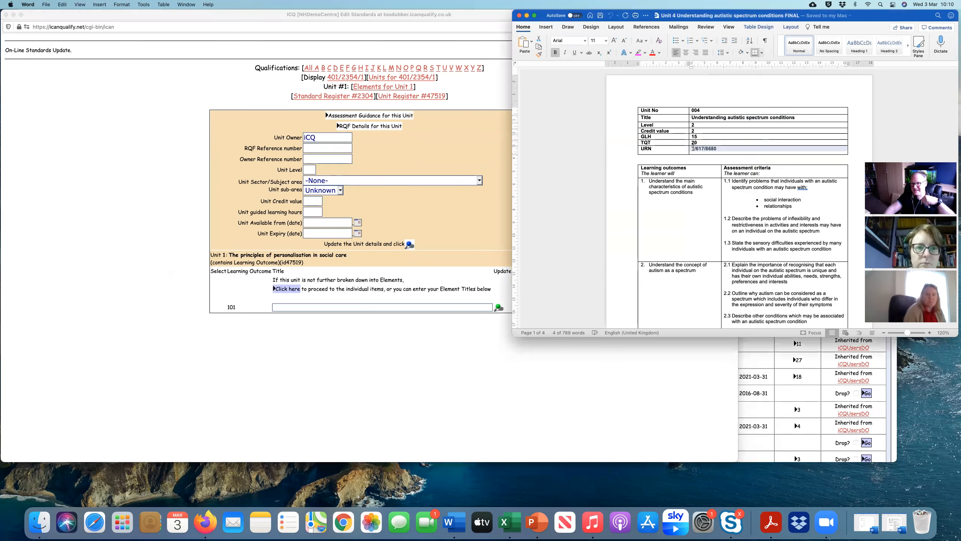
click(718, 149)
key(super+c)
click(320, 149)
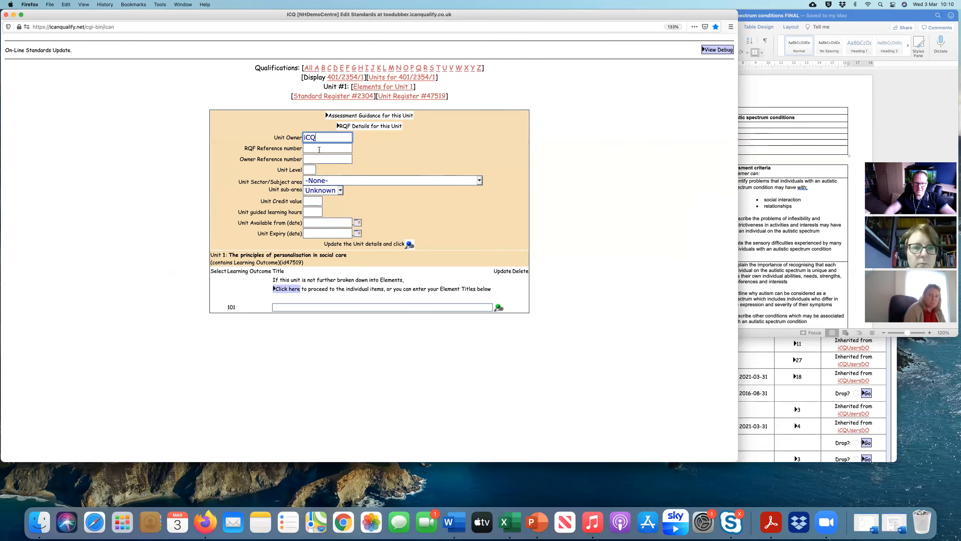
key(super+v)
key(Tab)
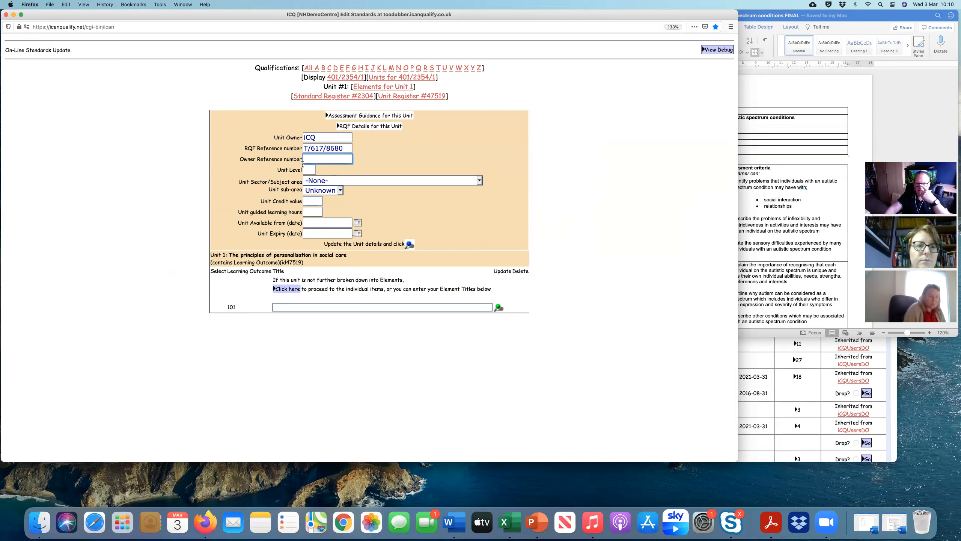
Step: Set the unit level to 2 and the unit credit value to 2, following the Word document's header table
key(Tab)
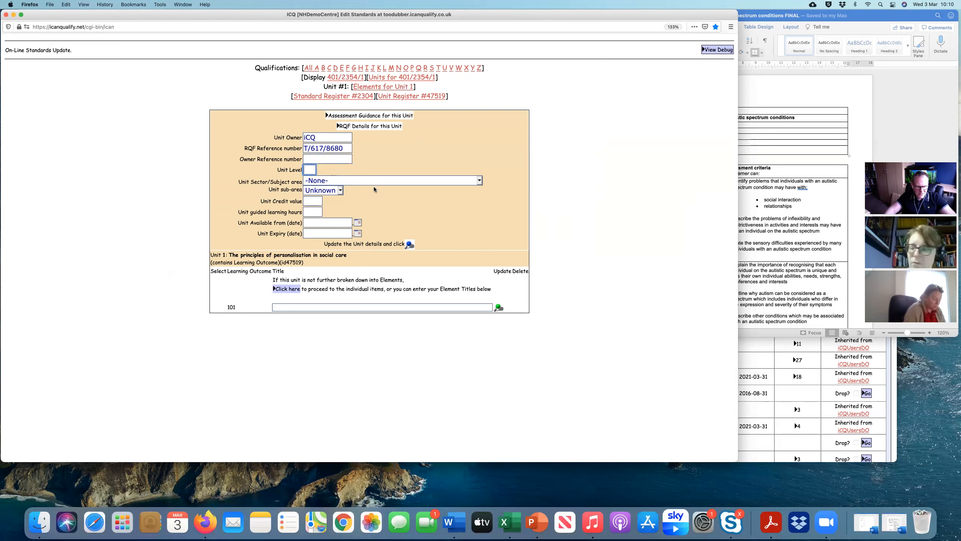
click(782, 225)
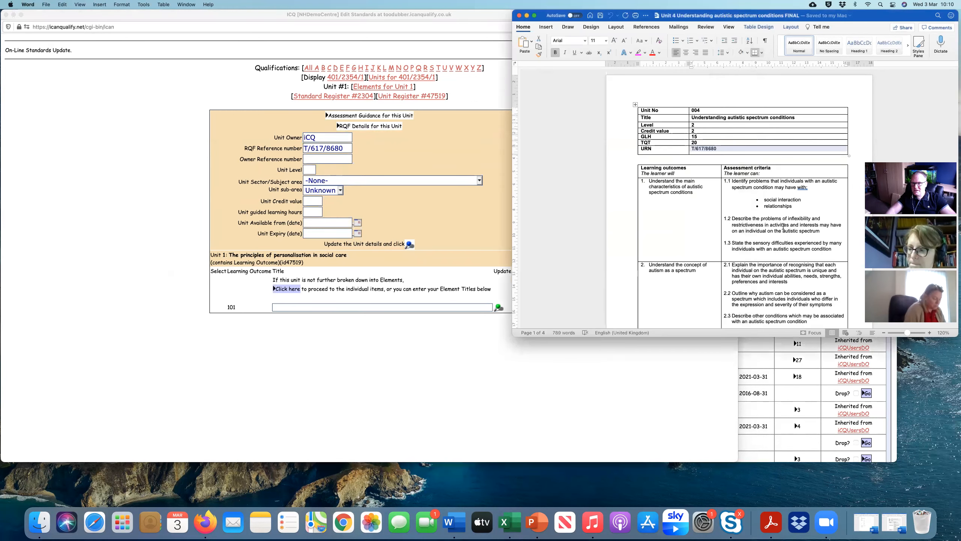
click(306, 196)
text(2)
click(313, 201)
text(2)
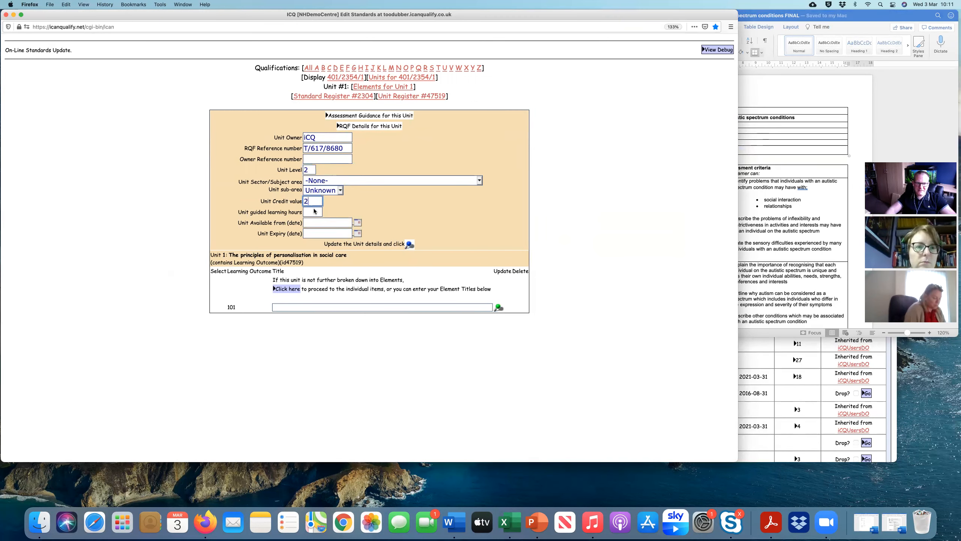
Step: Set the unit guided learning hours to 15 to match the document's GLH, and save the unit details
click(312, 211)
click(311, 211)
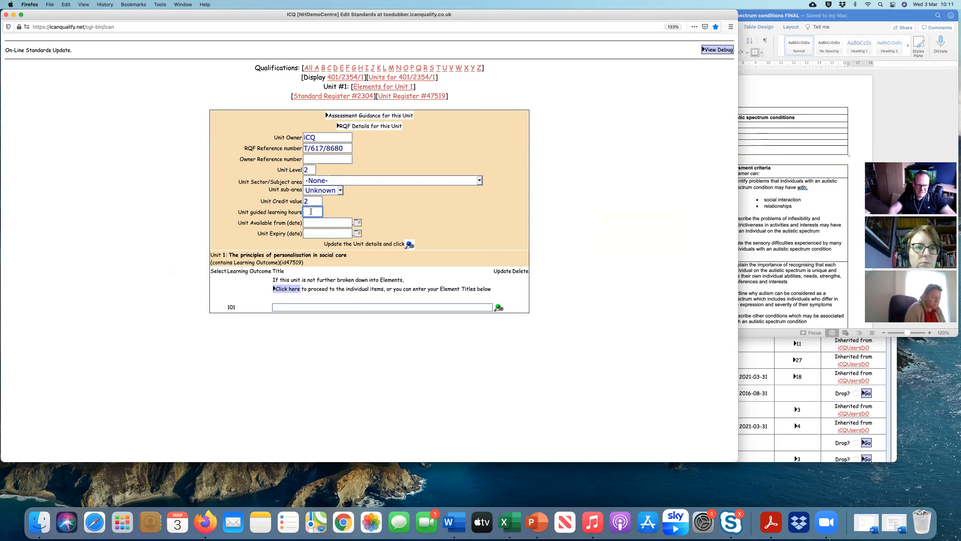
click(801, 236)
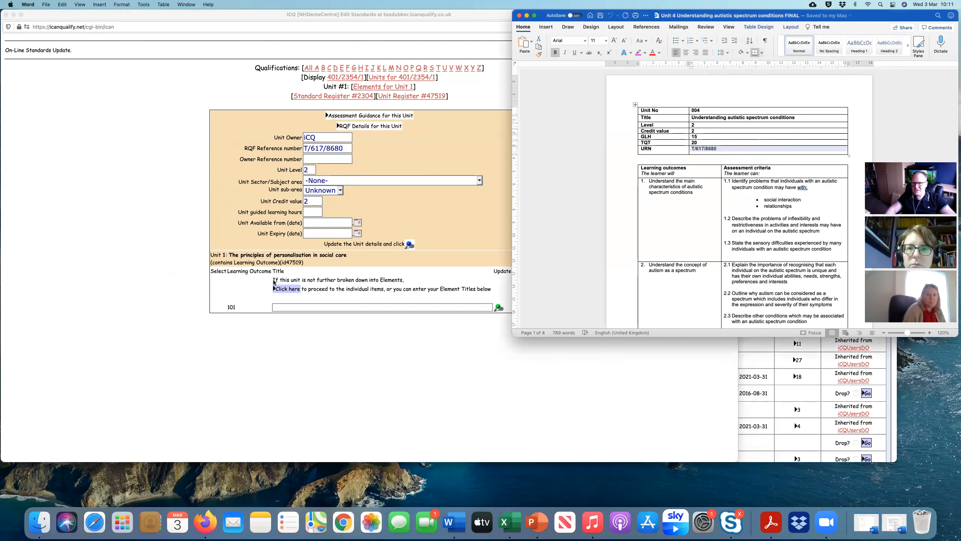
click(309, 212)
text(15)
click(318, 222)
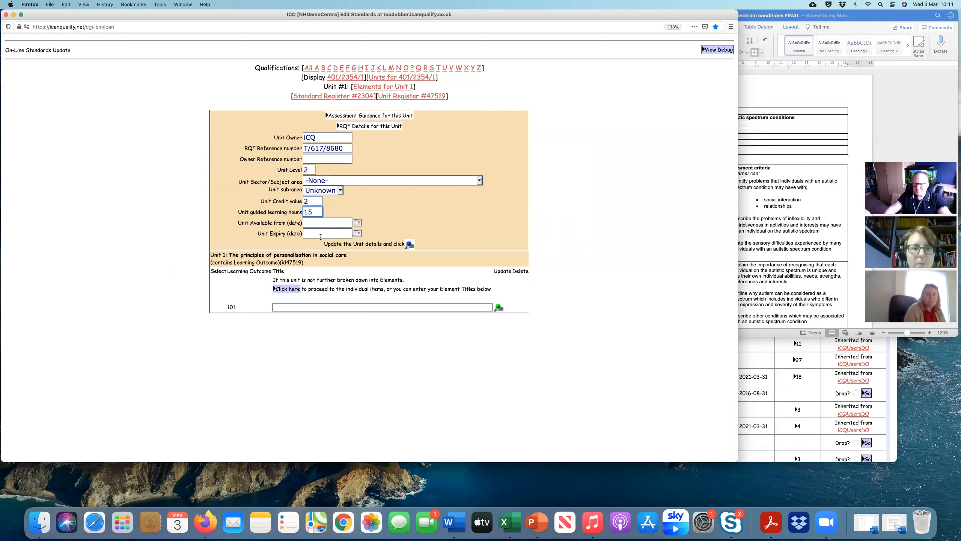
click(409, 244)
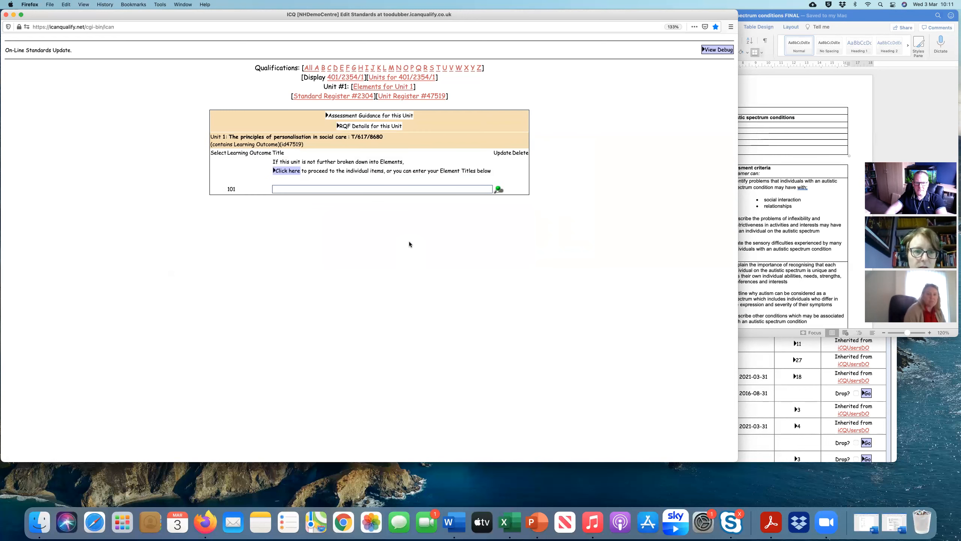
Step: Set unit 1's sector to 1:Health, Public Services and Care with sub-area 1.5 Child Development and Well Being, and save its RQF details
click(379, 128)
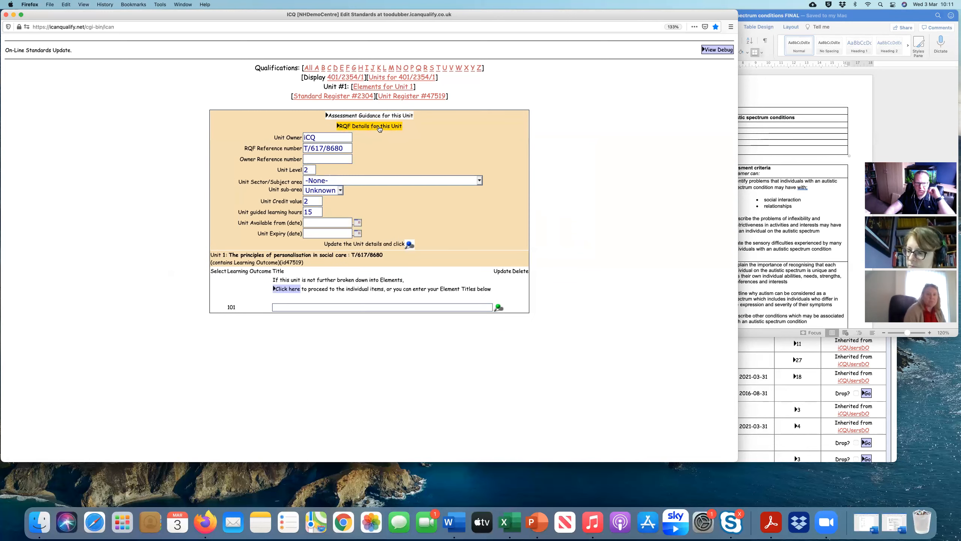
click(383, 181)
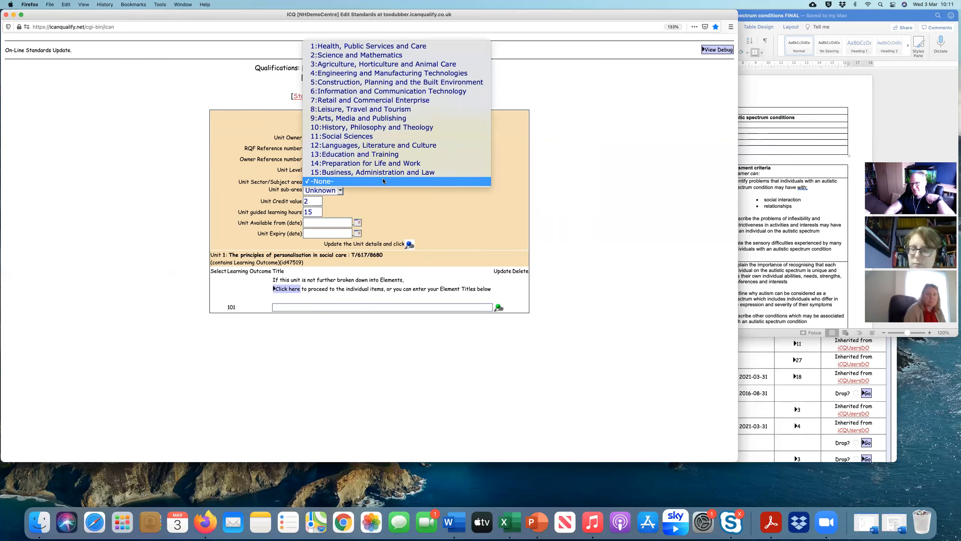
click(367, 46)
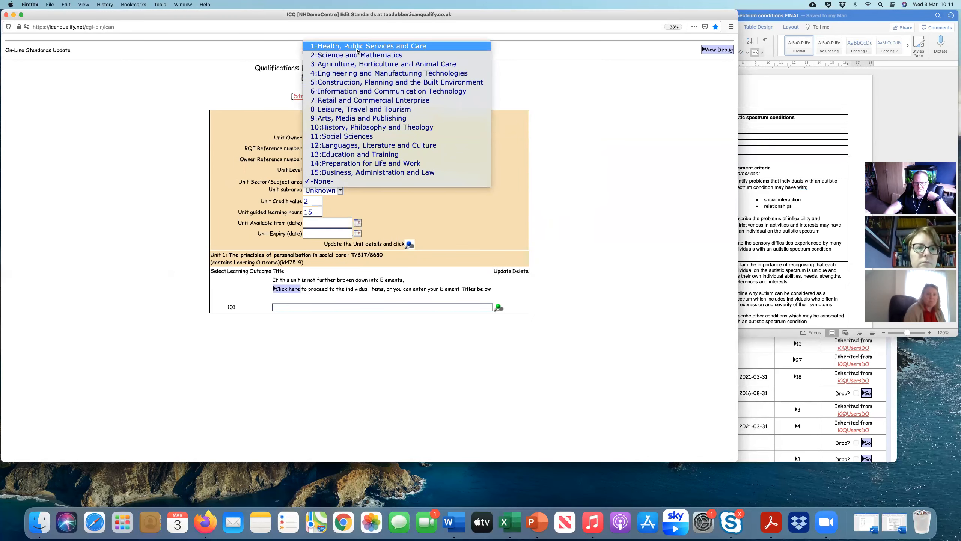
click(358, 193)
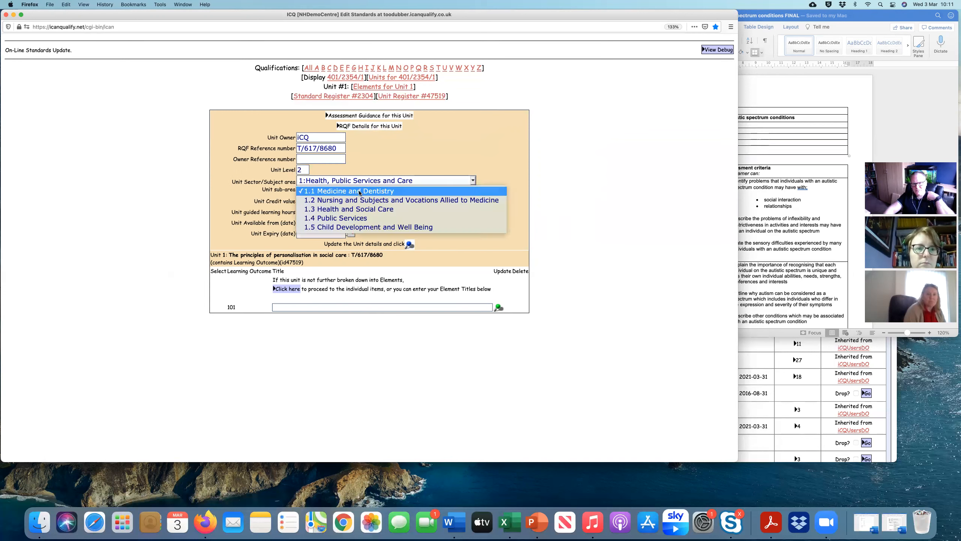
click(363, 229)
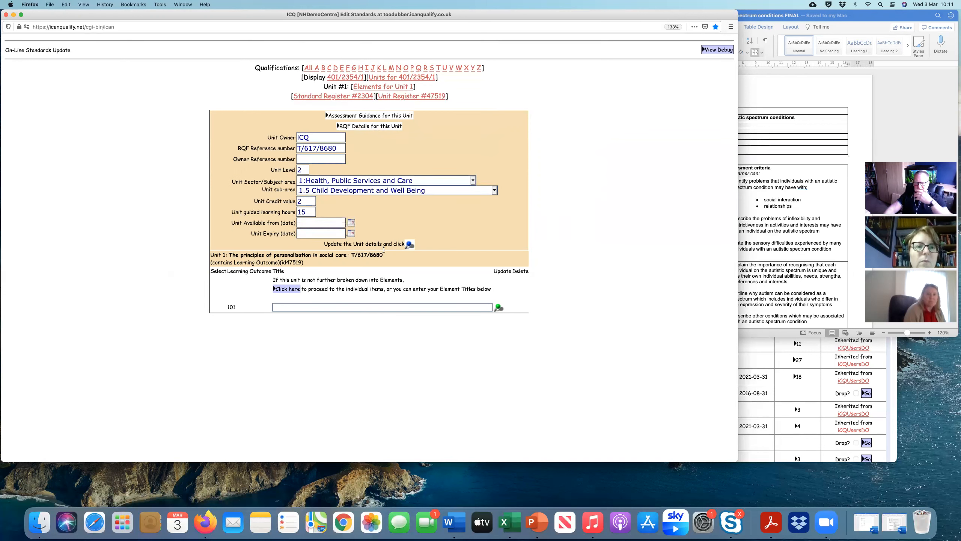
click(410, 244)
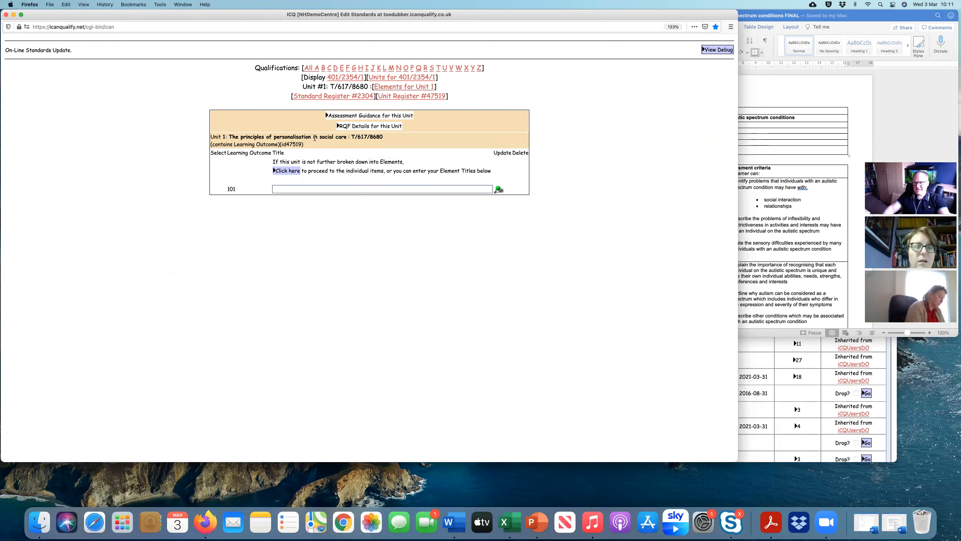
Step: Add learning outcome 101 "Understand the main characteristics of autistic spectrum conditions" from the Word document, without its list number
click(314, 187)
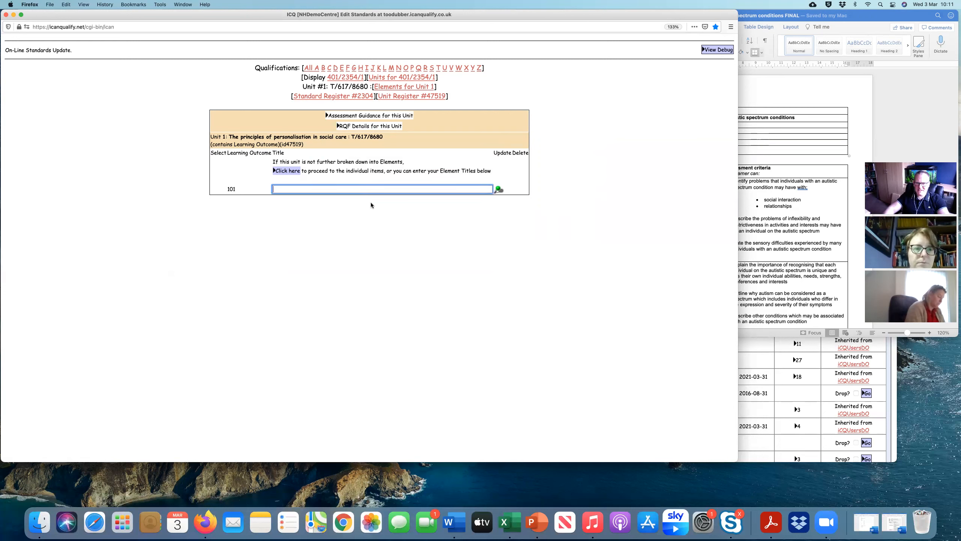
click(763, 277)
drag(694, 193, 650, 181)
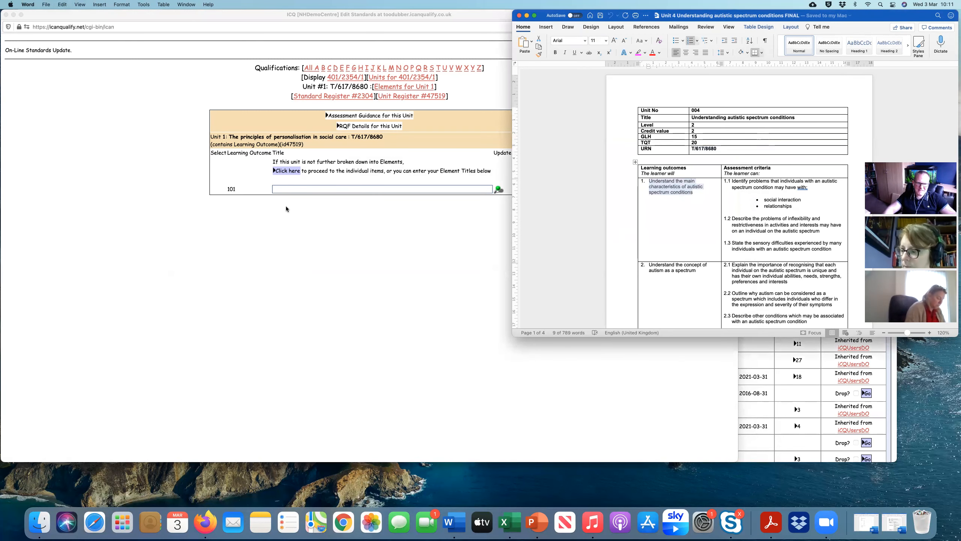
click(286, 188)
key(super+v)
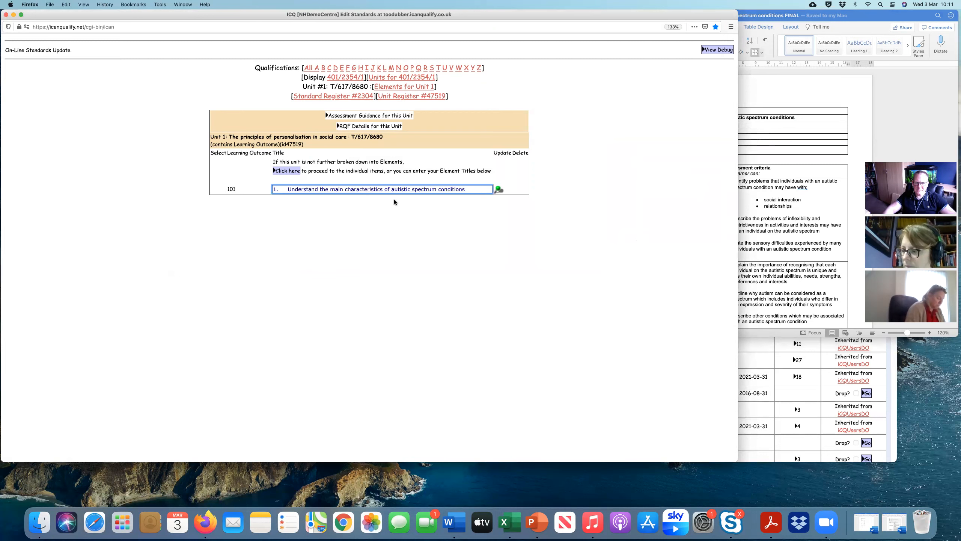
drag(289, 189, 264, 190)
key(BackSpace)
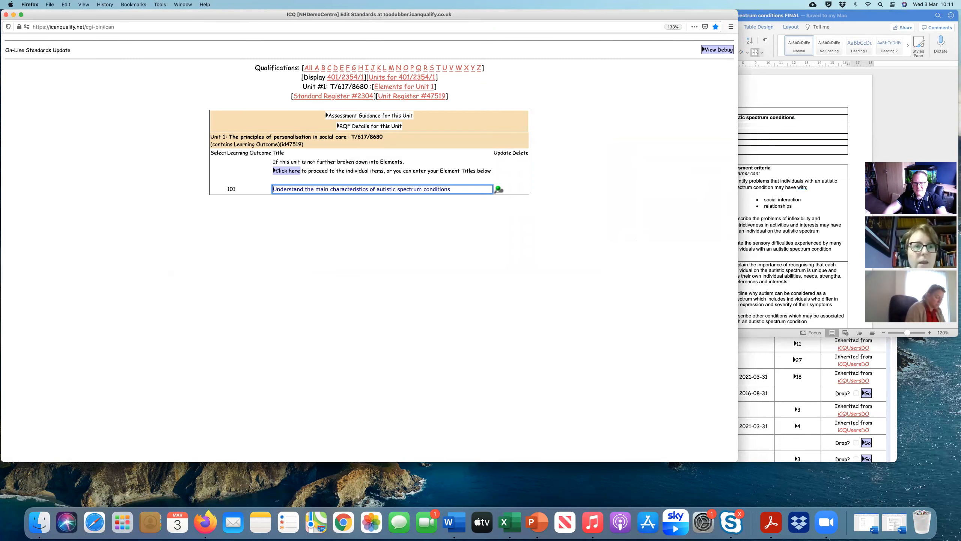
click(498, 189)
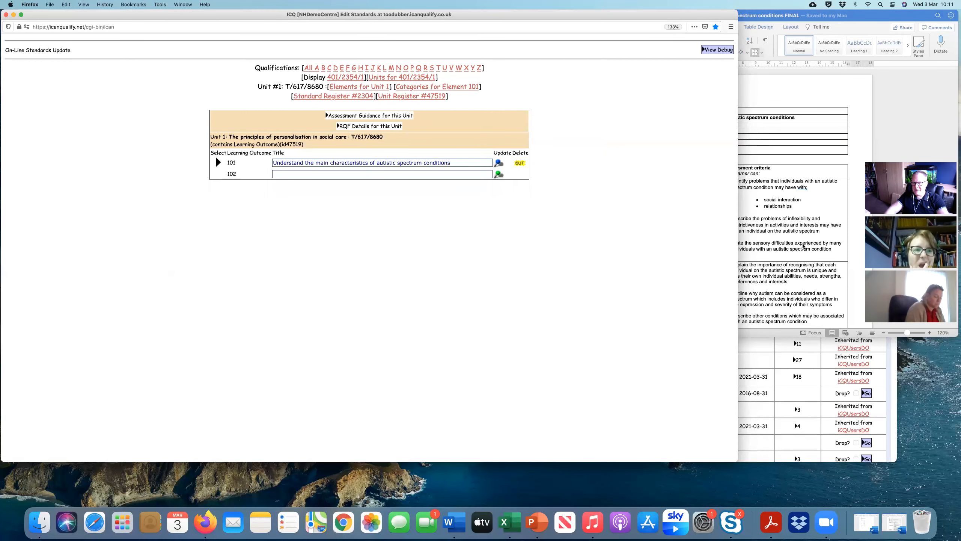
Step: Add learning outcome 102 "Understand the concept of autism as a spectrum" from the Word document, without its list number
click(802, 245)
drag(697, 271, 649, 264)
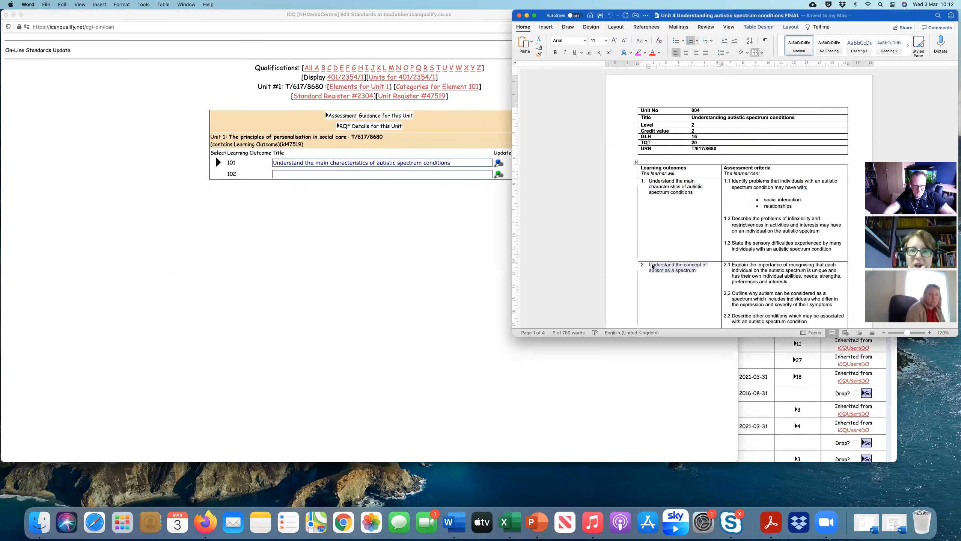
key(super+c)
click(231, 258)
click(288, 174)
key(super+v)
drag(289, 174, 273, 174)
key(BackSpace)
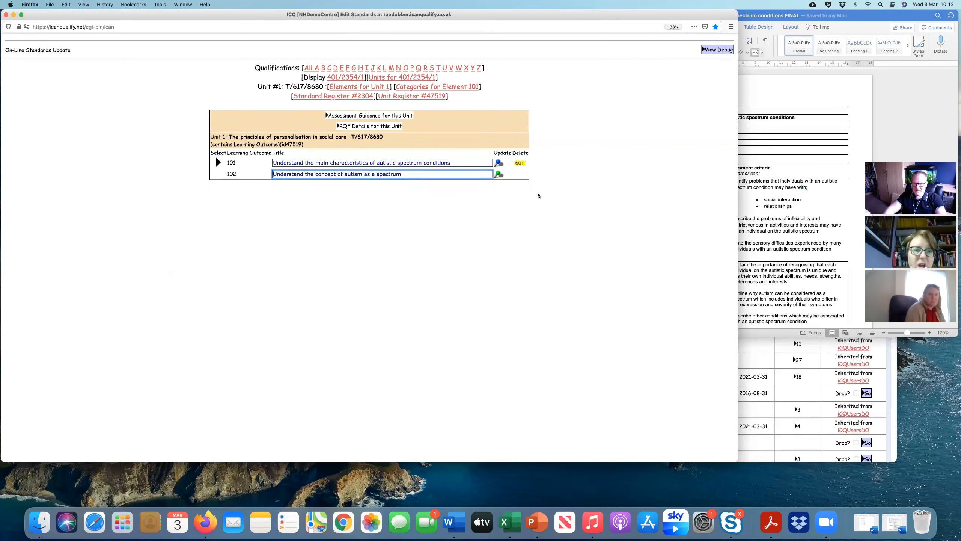
click(498, 175)
Step: Add learning outcome 103 "Understand how to contribute to the person-centred support of an individual who has an autistic spectrum condition" from the Word document
click(752, 253)
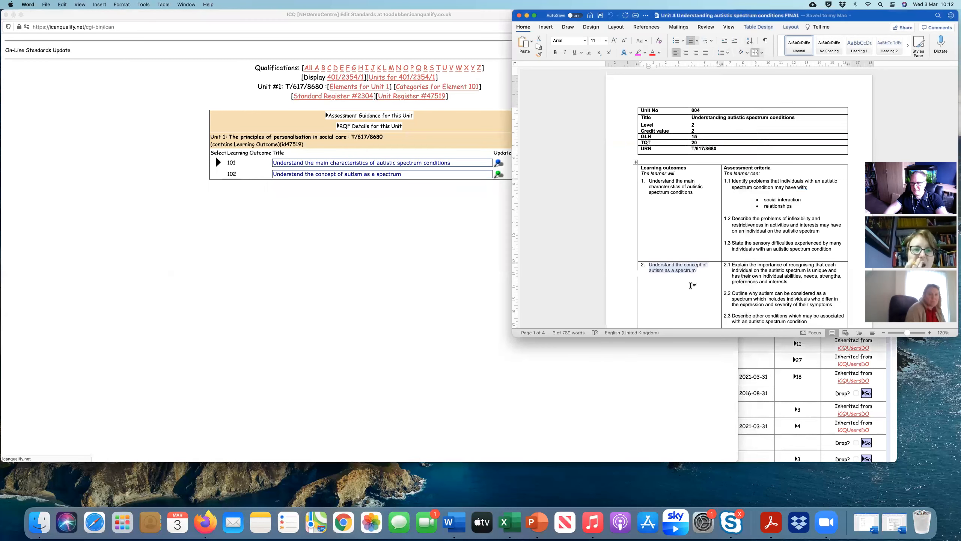
scroll(692, 285, down, 5)
drag(707, 231, 649, 212)
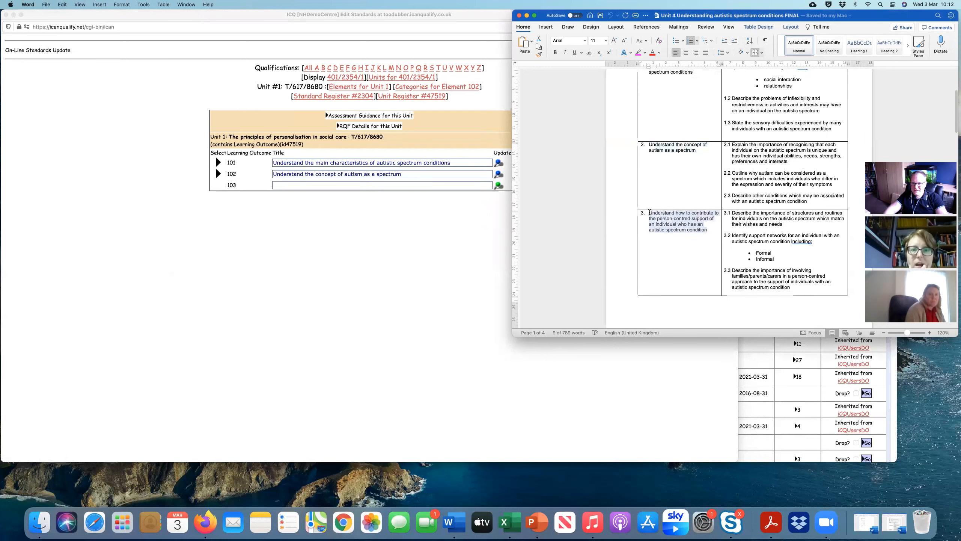
key(super+c)
click(334, 230)
click(490, 185)
key(super+v)
click(497, 186)
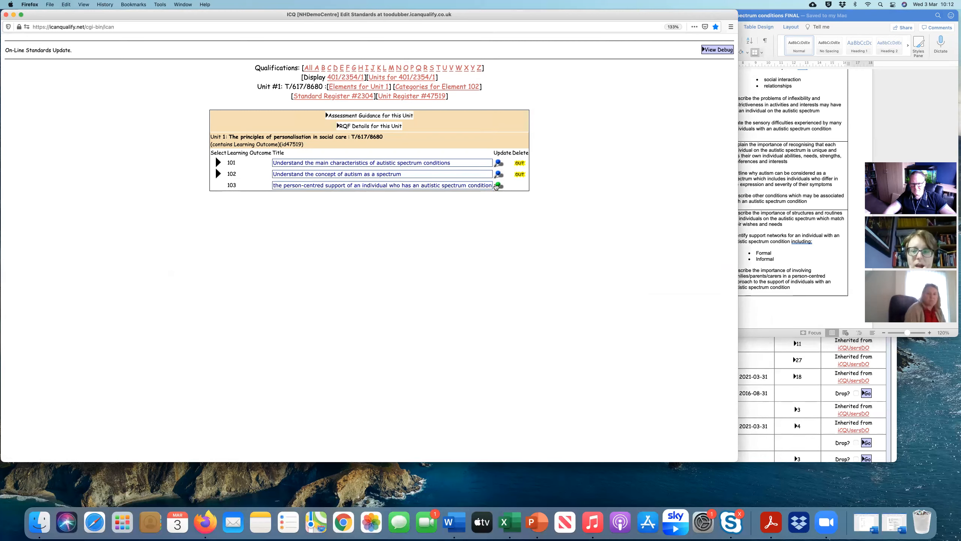
Step: Add learning outcome 104 "Understand the behaviours exhibited by individuals with an autistic spectrum condition" from the Word document
click(788, 267)
scroll(689, 239, down, 8)
drag(706, 232, 647, 220)
key(super+c)
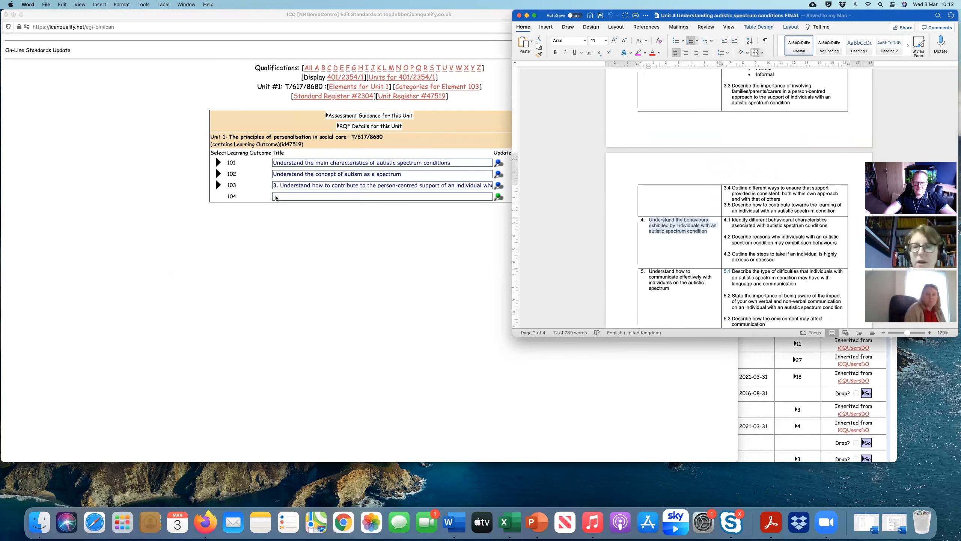
click(273, 195)
key(super+v)
click(498, 197)
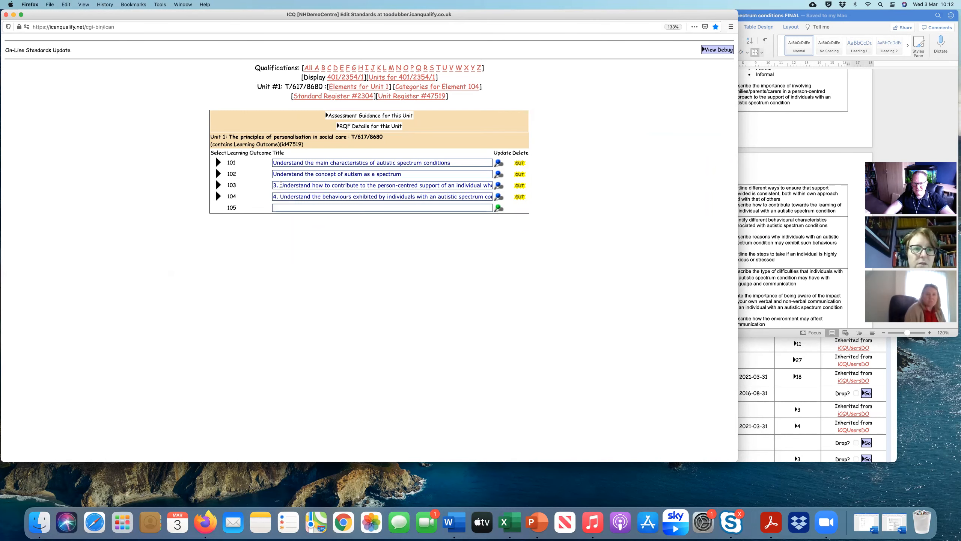
Step: Remove the list numbers "3." and "4." from the titles of learning outcomes 103 and 104, and update both
drag(281, 184, 267, 186)
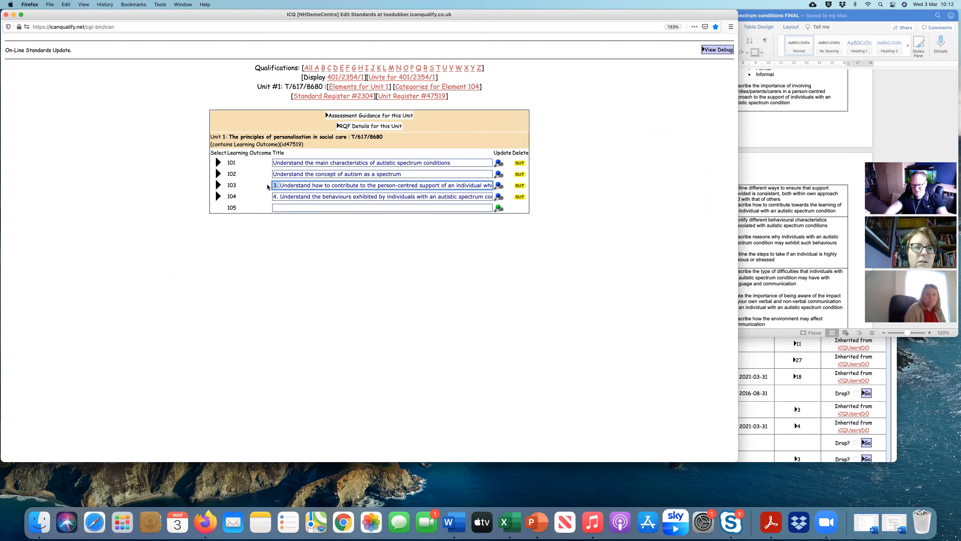
key(BackSpace)
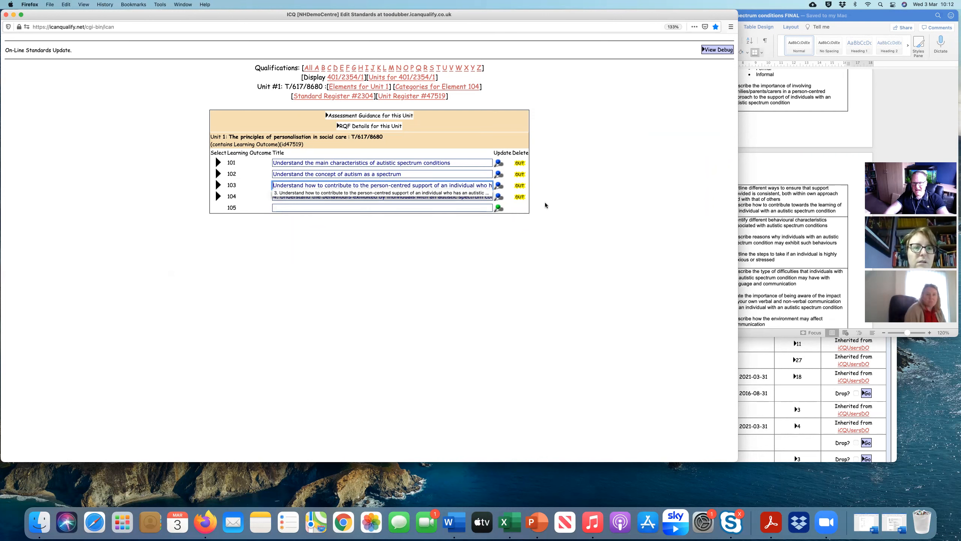
click(497, 185)
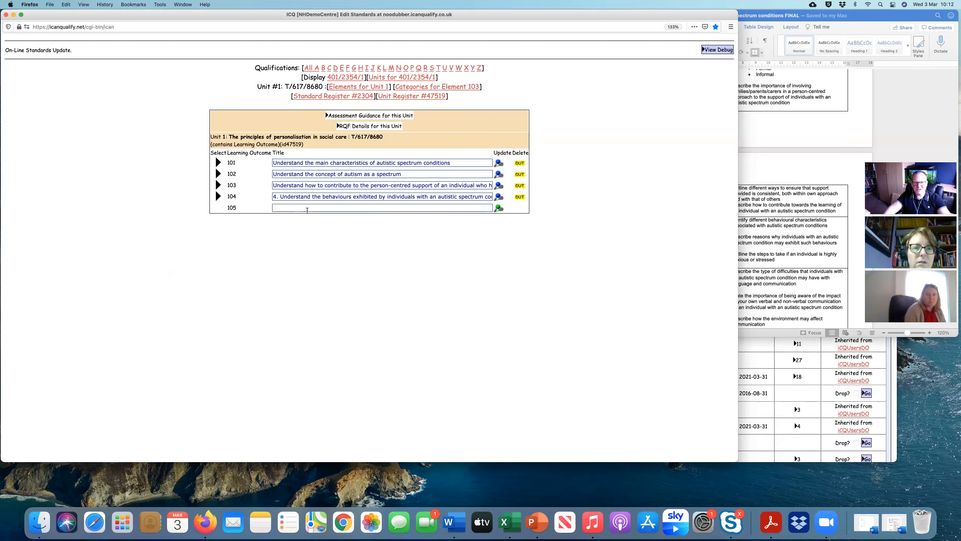
drag(278, 194, 258, 195)
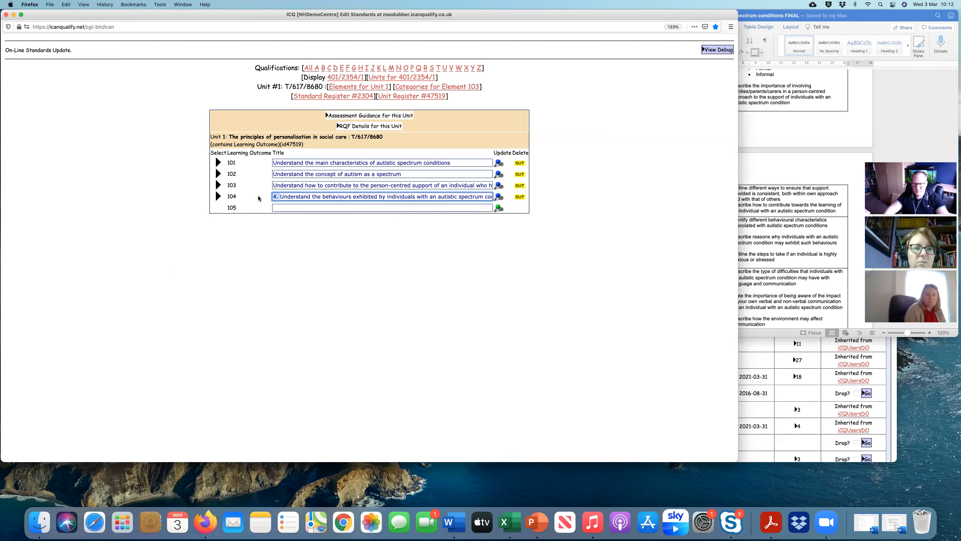
key(BackSpace)
click(498, 196)
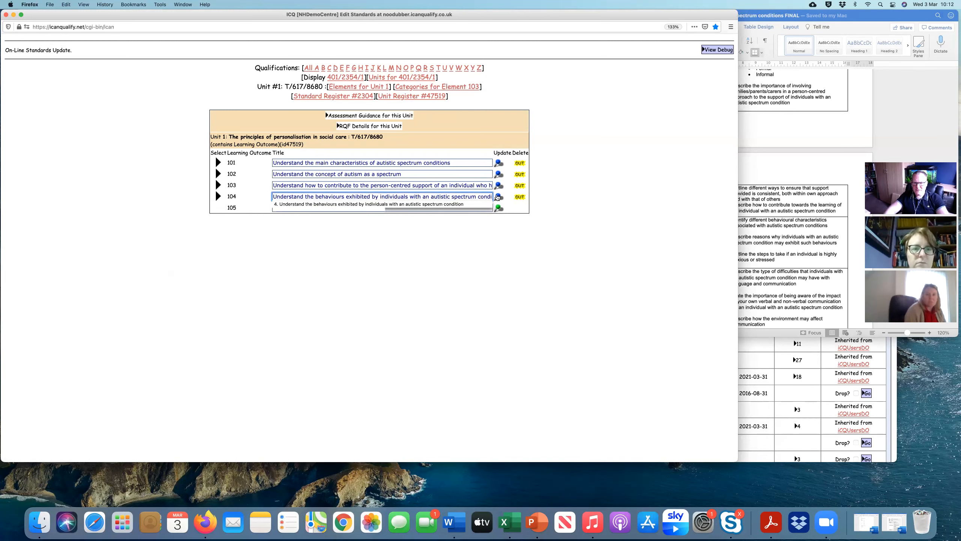
Step: Add learning outcome 105 "Understand how to communicate effectively with individuals on the autistic spectrum" from the Word document, without its list number
click(817, 274)
scroll(779, 271, down, 2)
drag(671, 252, 648, 236)
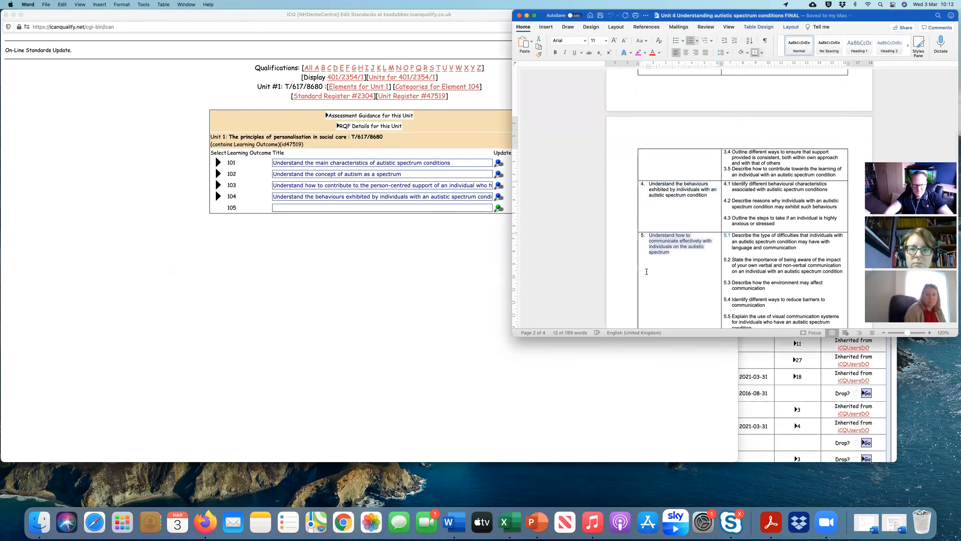
click(283, 207)
key(super+v)
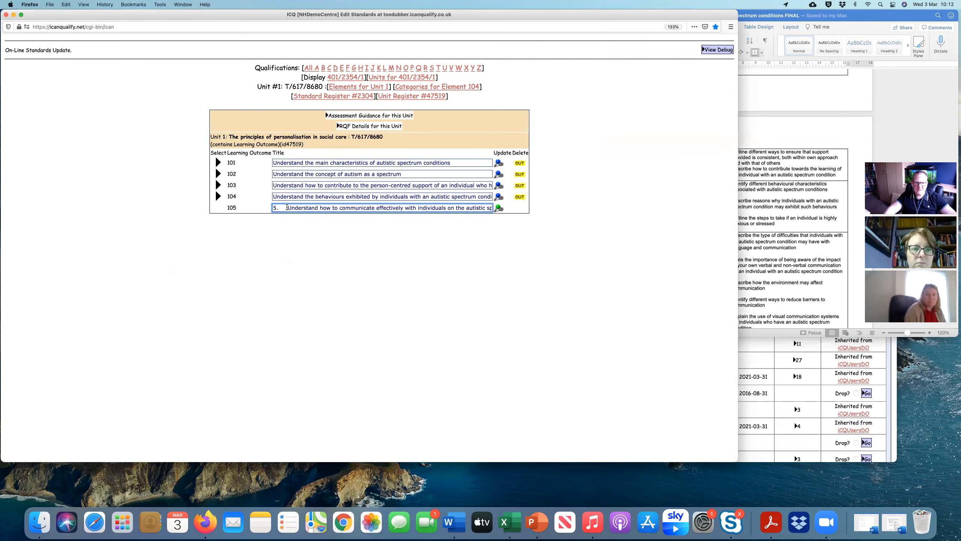
drag(287, 207, 254, 208)
key(BackSpace)
click(498, 210)
Step: Check the rest of the Word document for further learning outcomes and review the assessment criteria beside them
click(803, 262)
scroll(711, 288, down, 2)
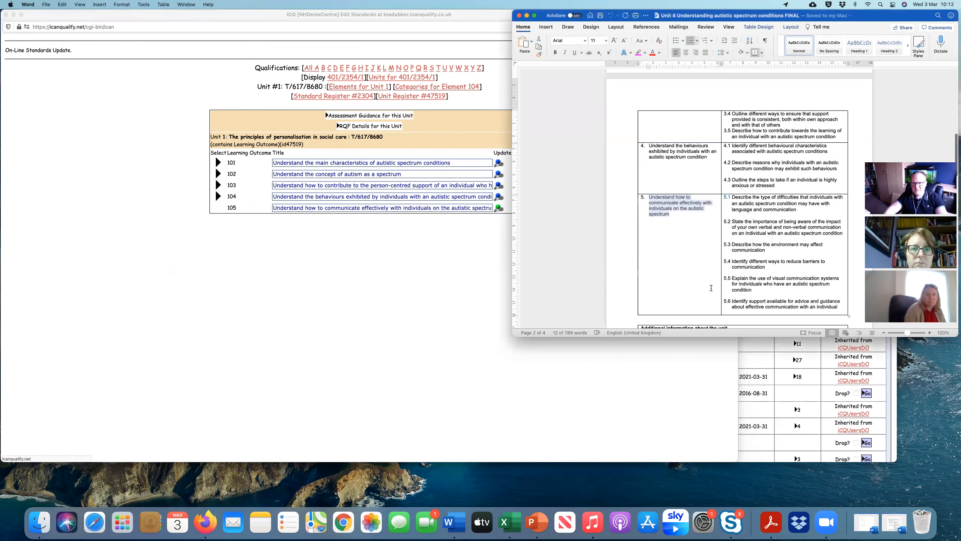
scroll(711, 288, down, 8)
scroll(770, 275, up, 7)
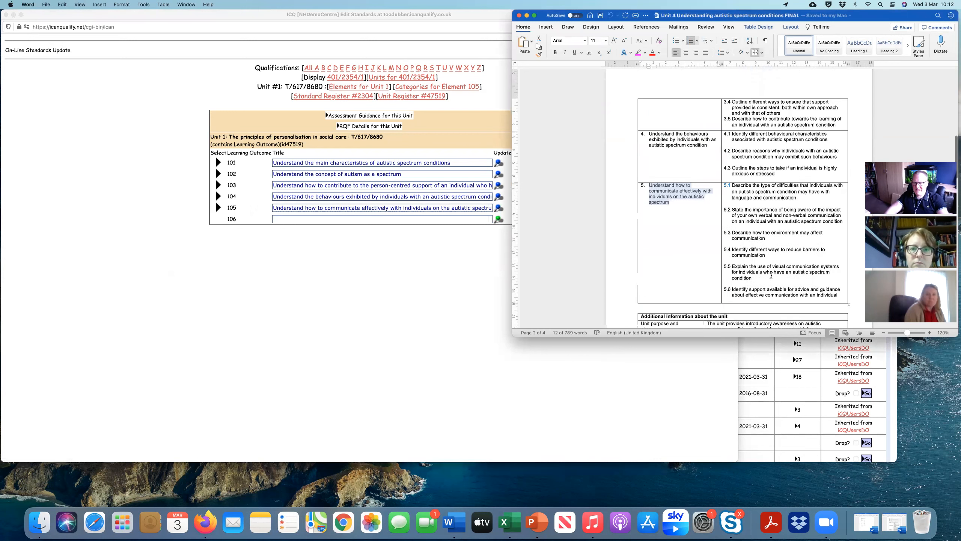
scroll(721, 261, up, 3)
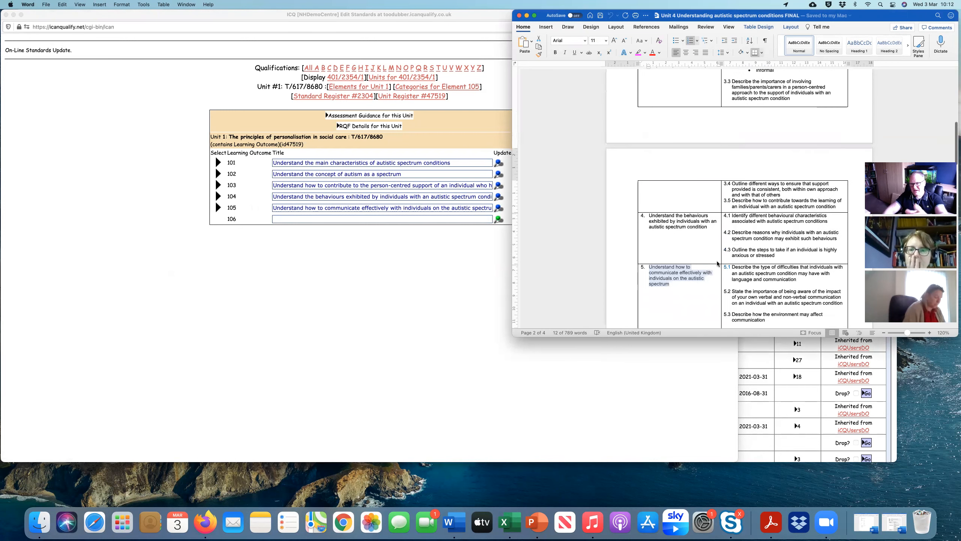
scroll(717, 263, up, 4)
click(312, 269)
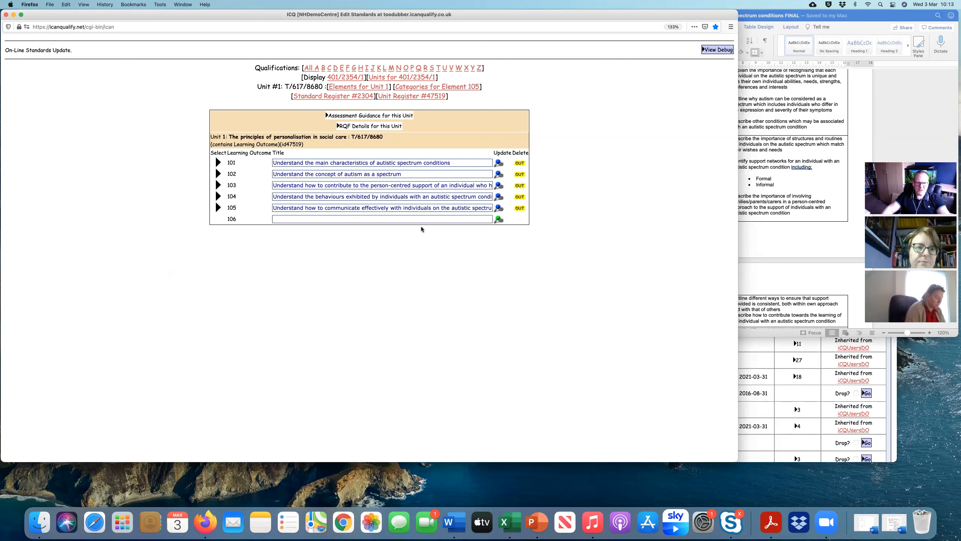
Step: Add the category Assessment Criteria to learning outcome 101
click(218, 162)
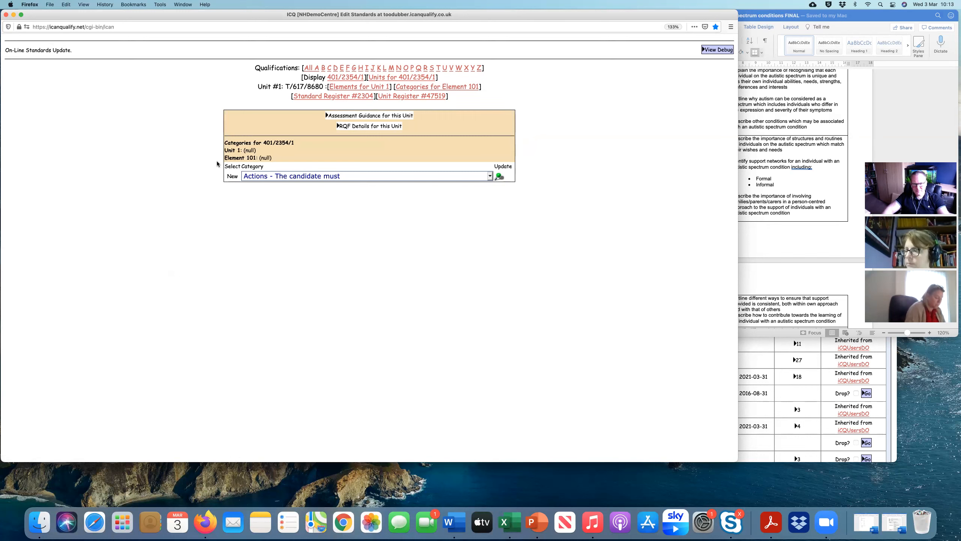
click(267, 178)
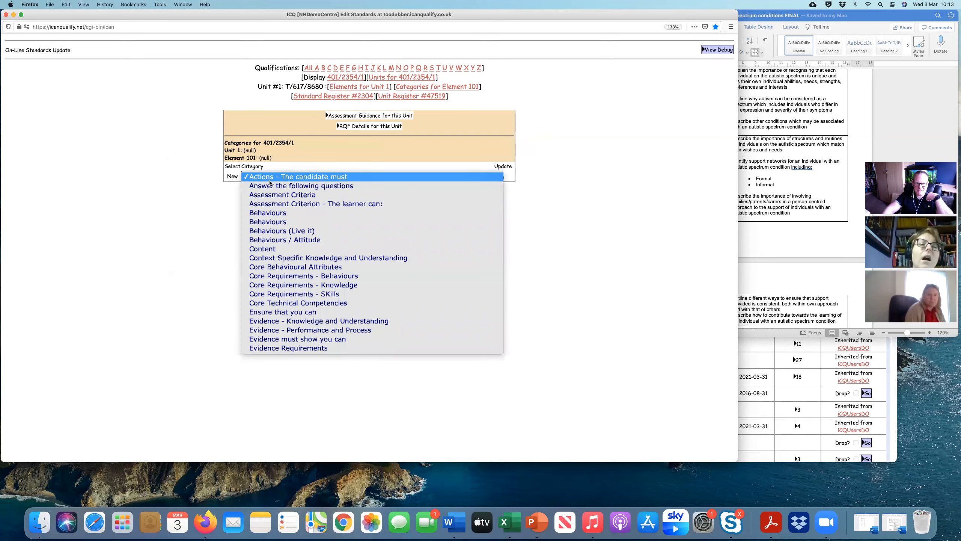
click(285, 195)
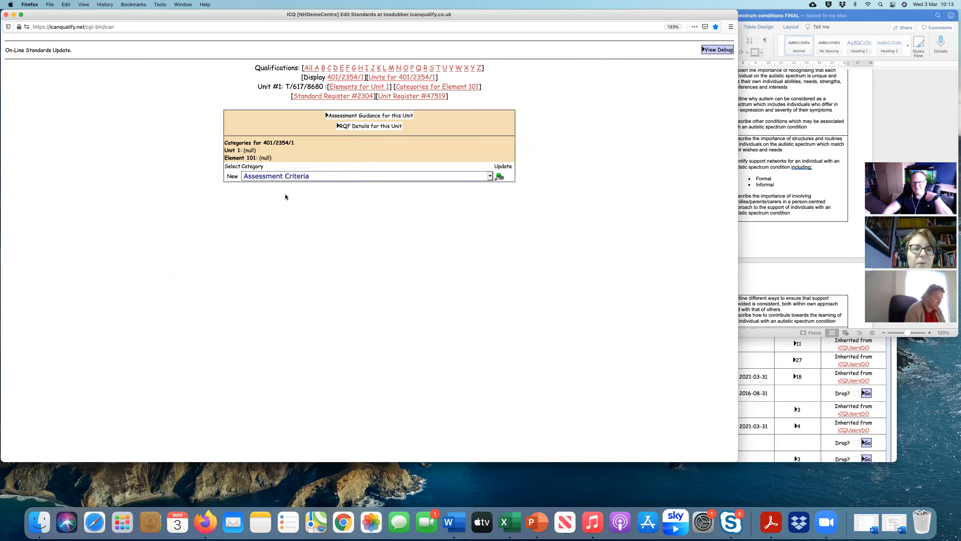
click(499, 177)
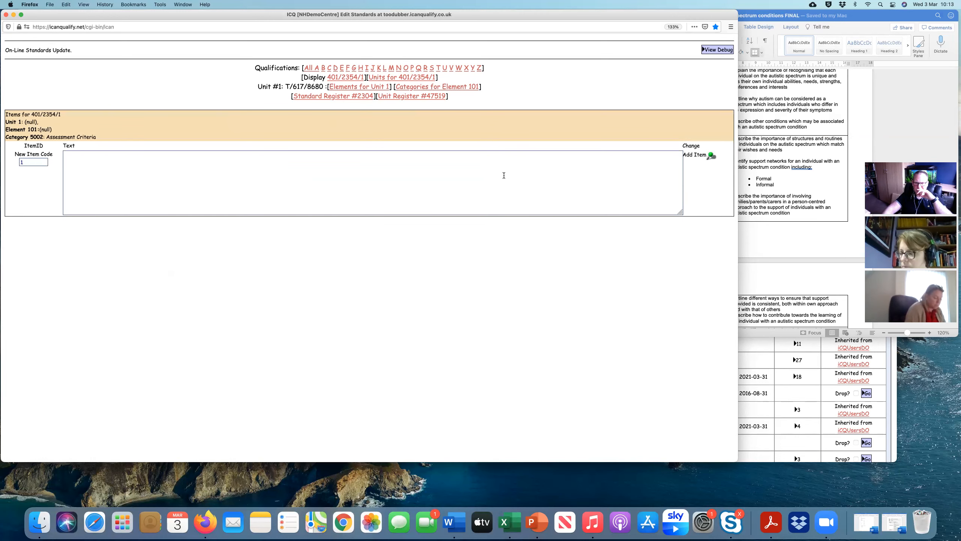
Step: Add the criterion "Identify problems that individuals with an autistic spectrum condition may have with;" and its bullets, without the 1.1, and zero-pad its code to 01
click(503, 176)
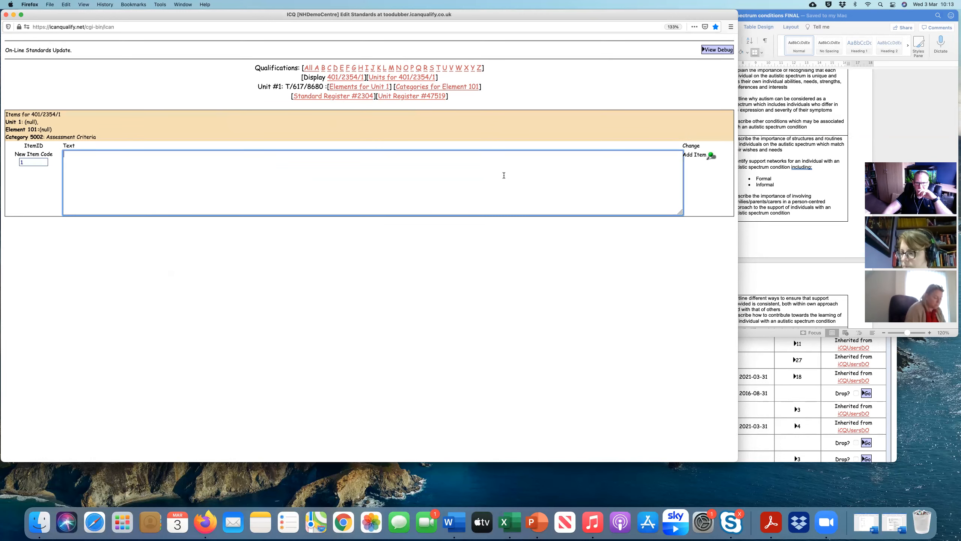
click(770, 257)
scroll(734, 252, up, 5)
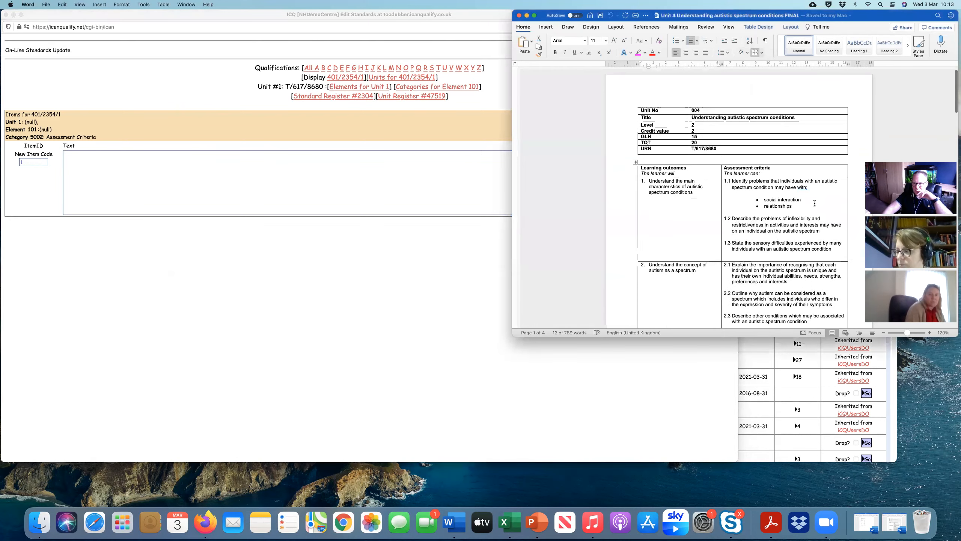
drag(795, 207, 726, 183)
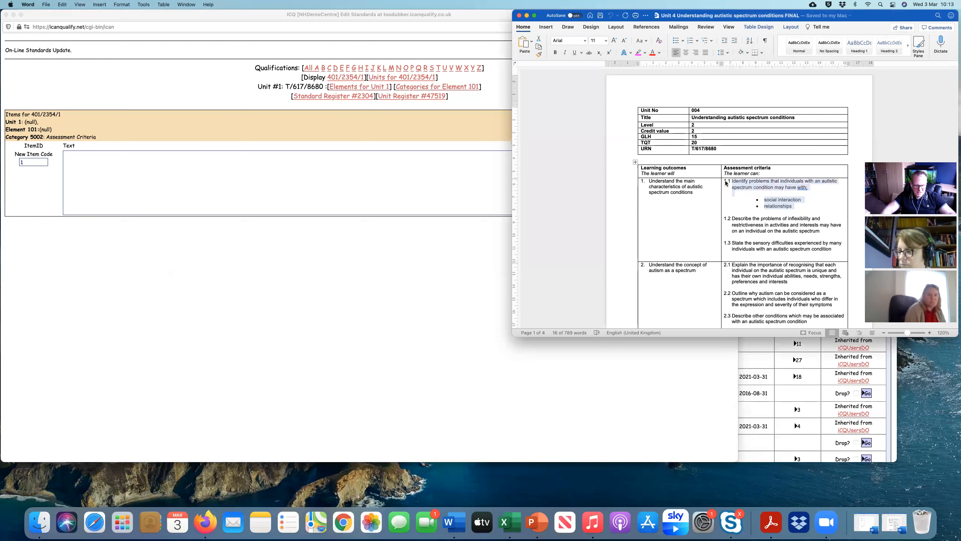
click(261, 181)
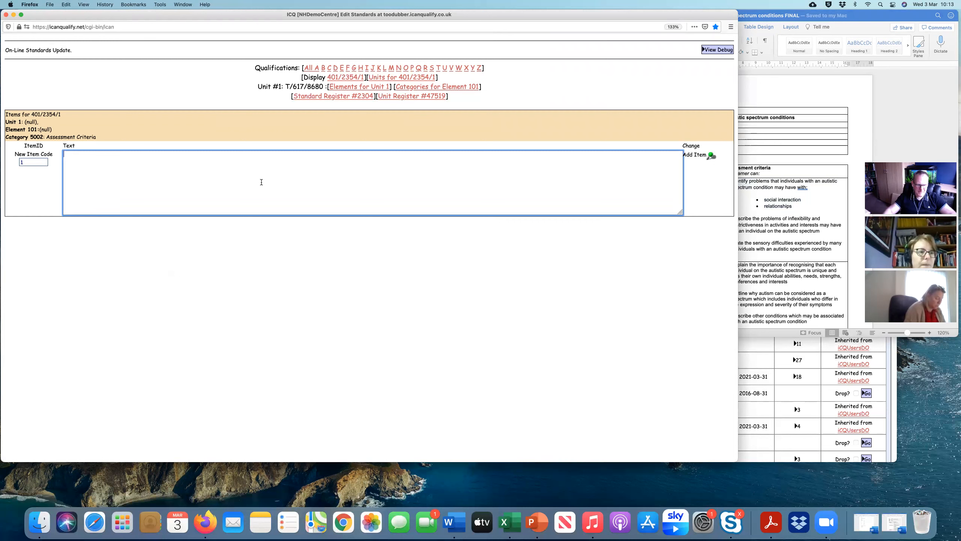
text(1.1	Identify problems that individuals with an autistic spectrum condition may have with;  •	social interaction •	relationships)
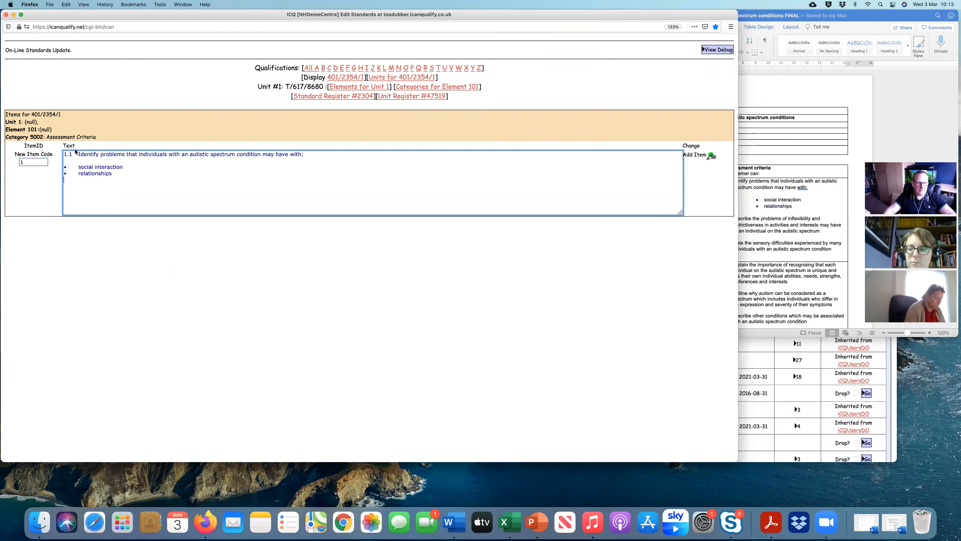
drag(80, 154, 41, 154)
key(BackSpace)
text(I)
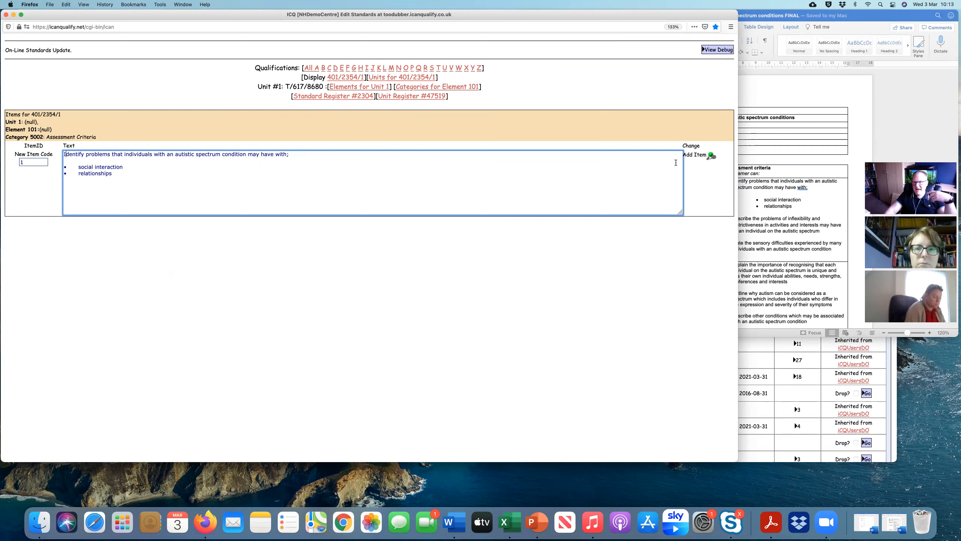
click(710, 156)
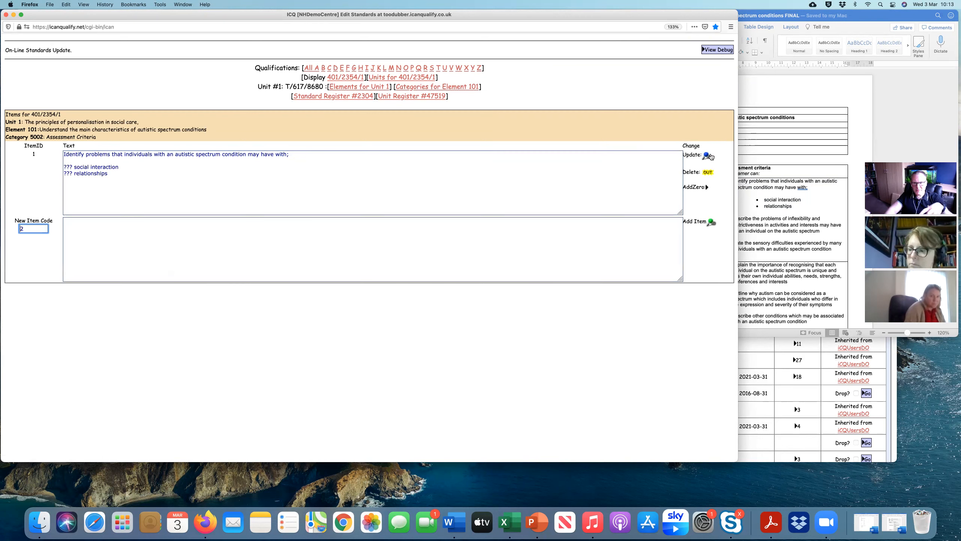
click(707, 188)
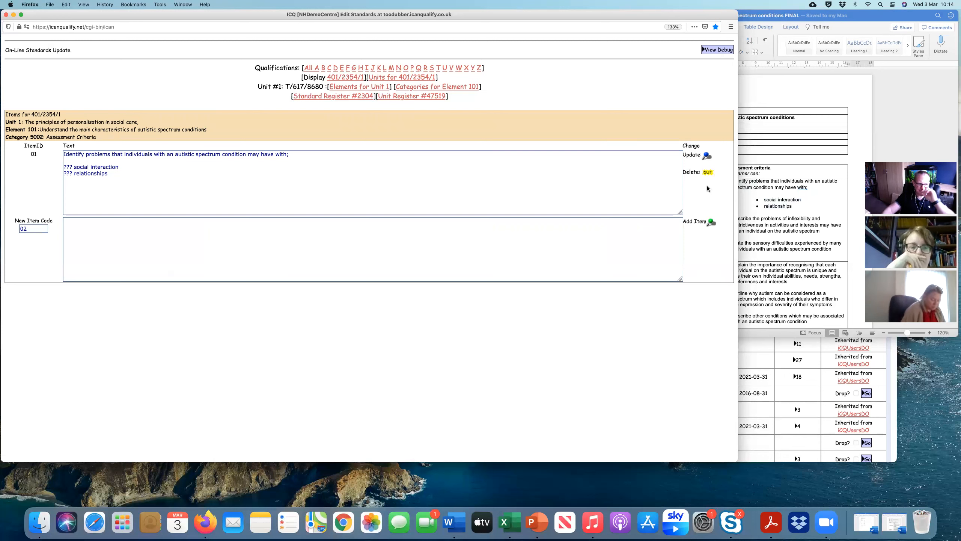
Step: Replace the ??? before "relationships" and "social interaction" in criterion 01 with the round bullet code &#8226; copied from the HTML codes document
double_click(63, 166)
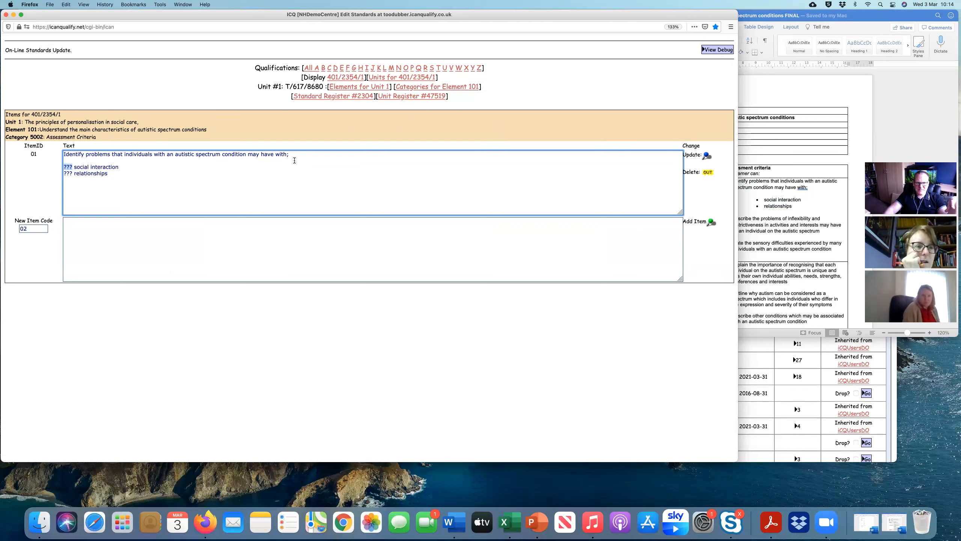
click(93, 160)
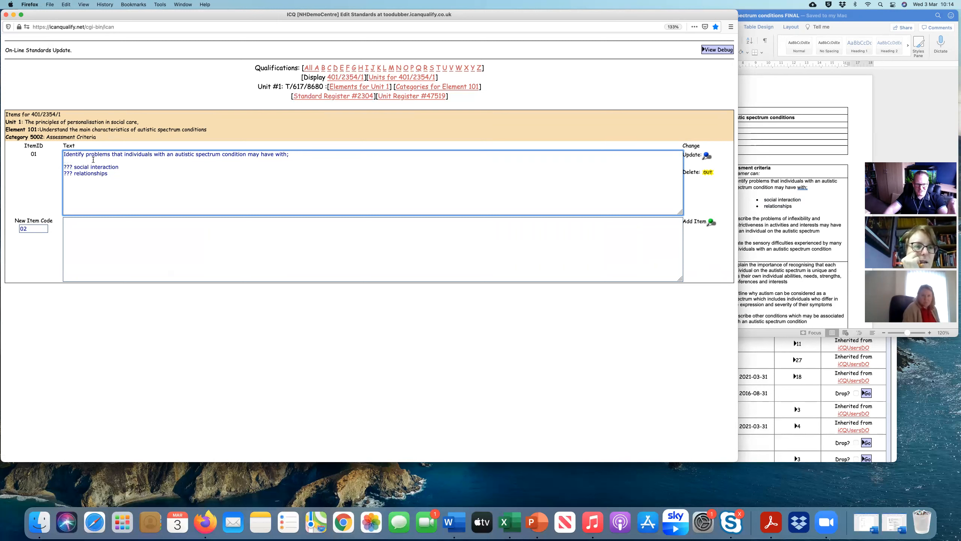
drag(73, 167, 60, 172)
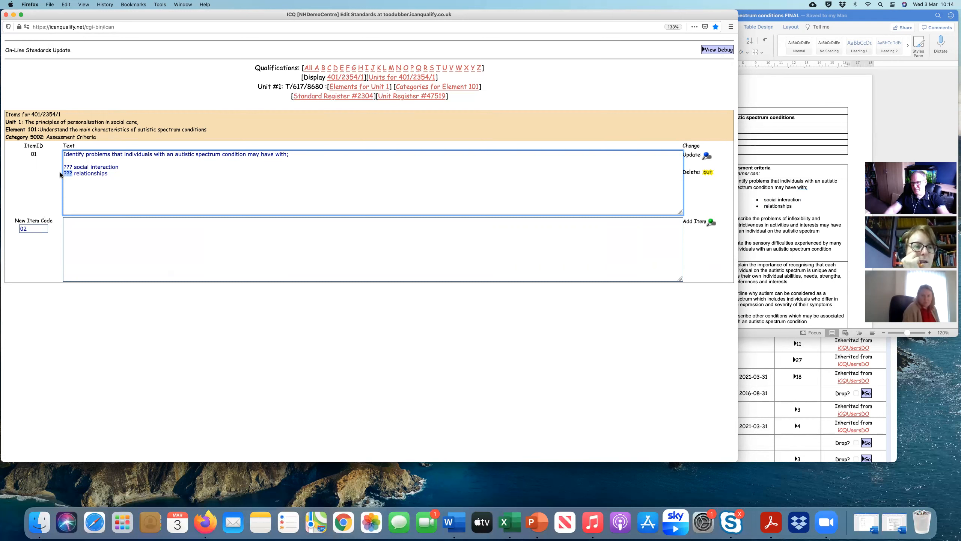
click(865, 526)
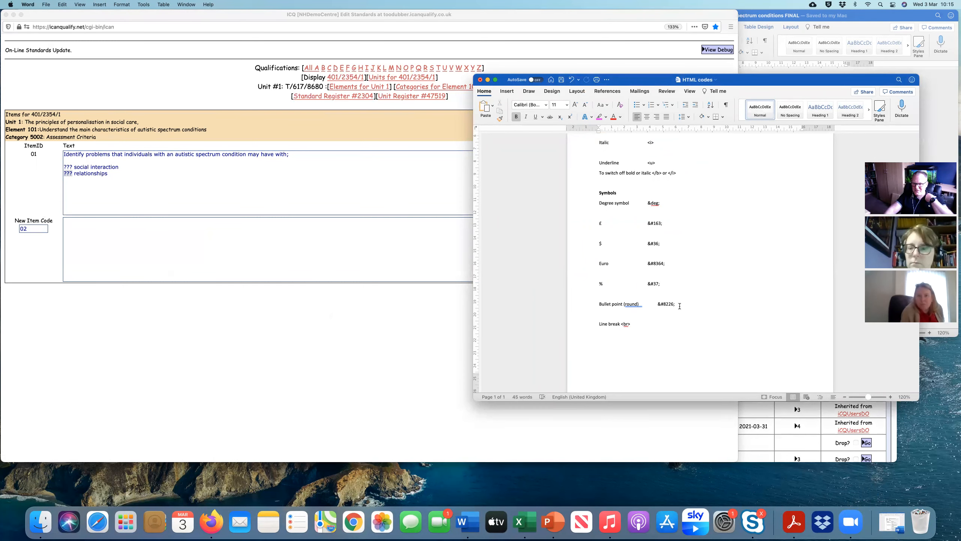
drag(679, 305, 658, 306)
key(super+c)
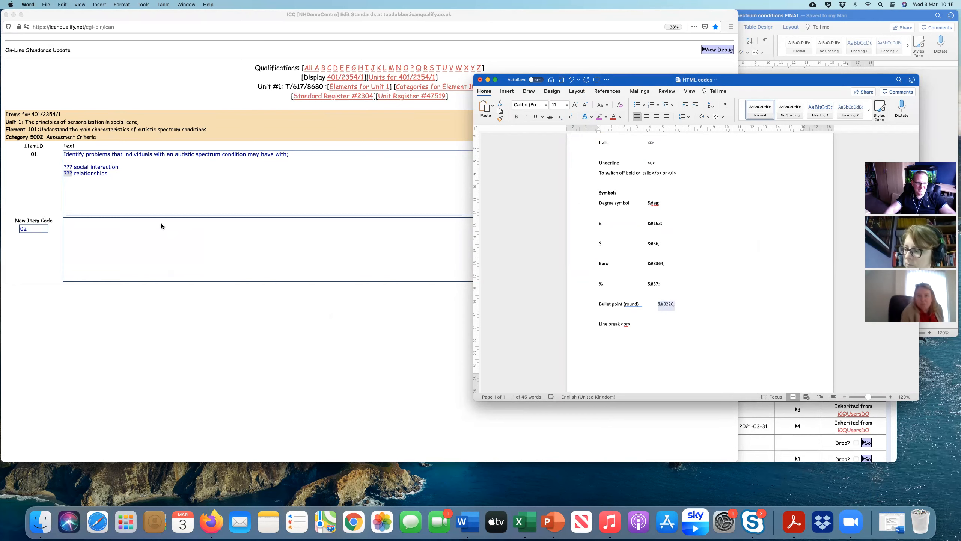
click(73, 173)
key(super+v)
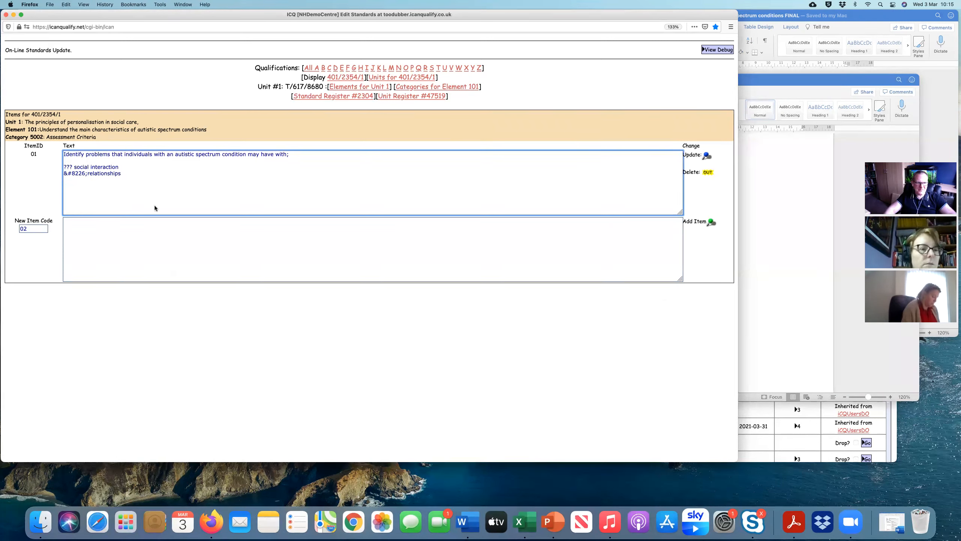
double_click(73, 167)
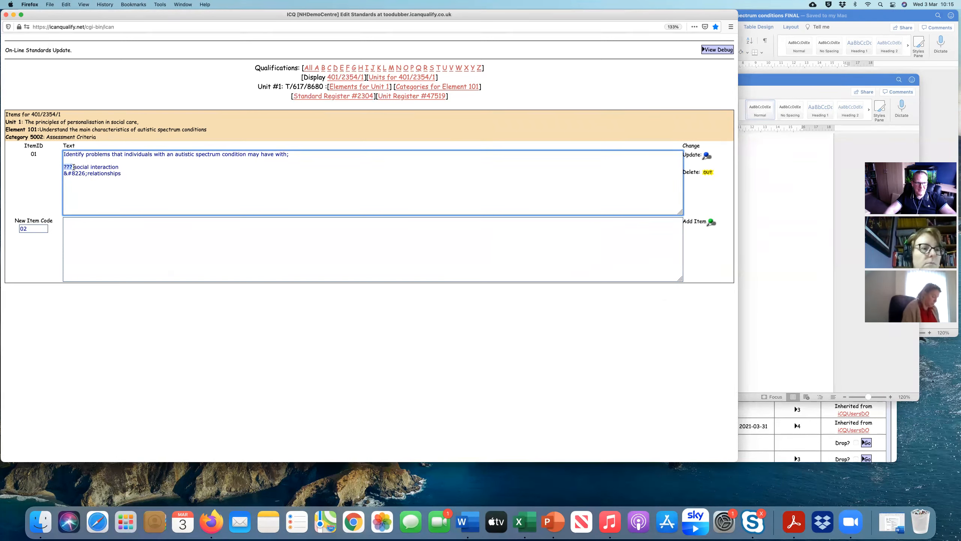
key(super+v)
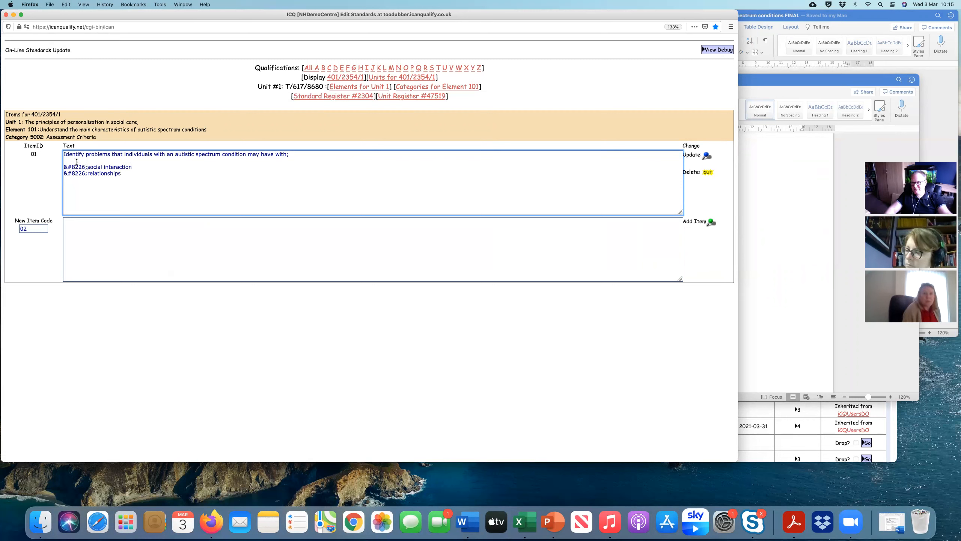
Step: Copy the line break code <br> from the HTML codes document into criterion 01, after "may have with;" and on the blank line below
click(783, 319)
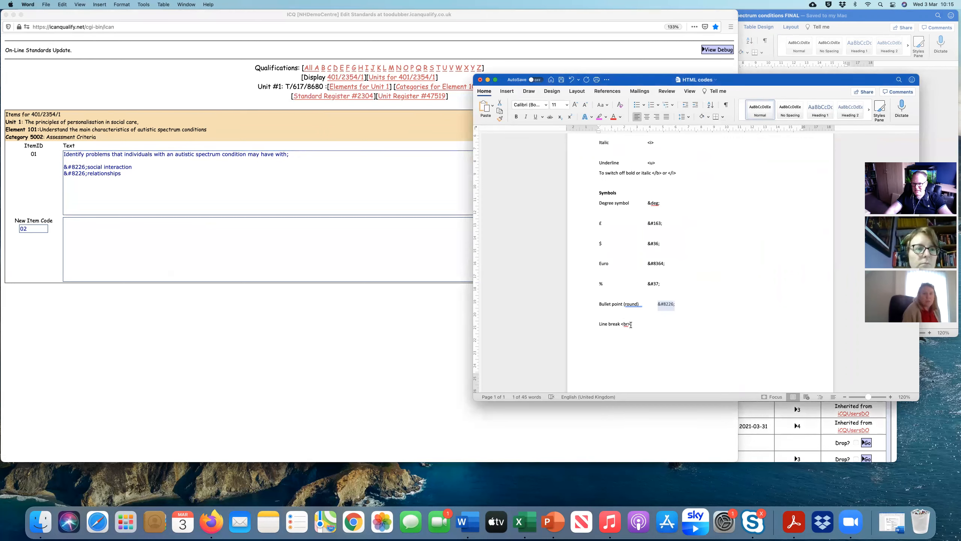
drag(630, 324, 621, 323)
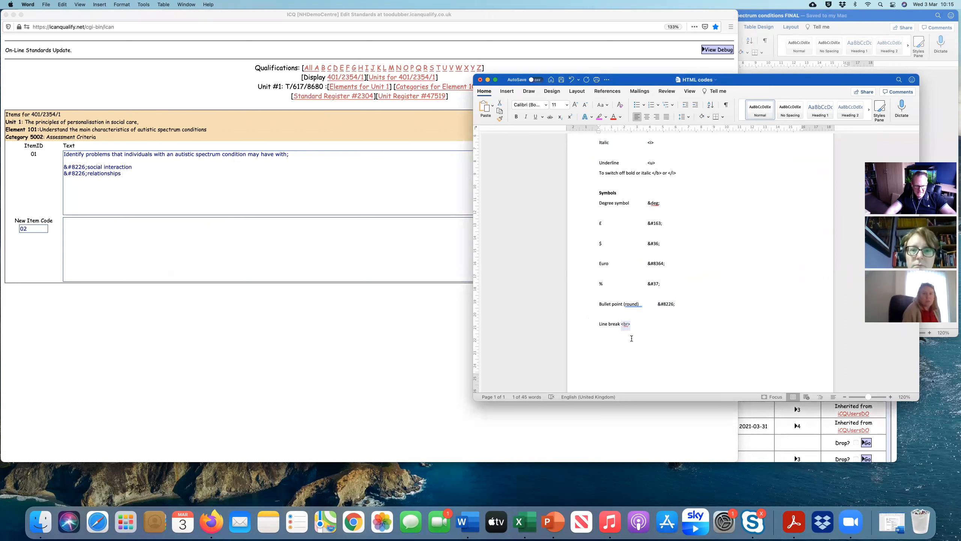
key(super+c)
click(297, 154)
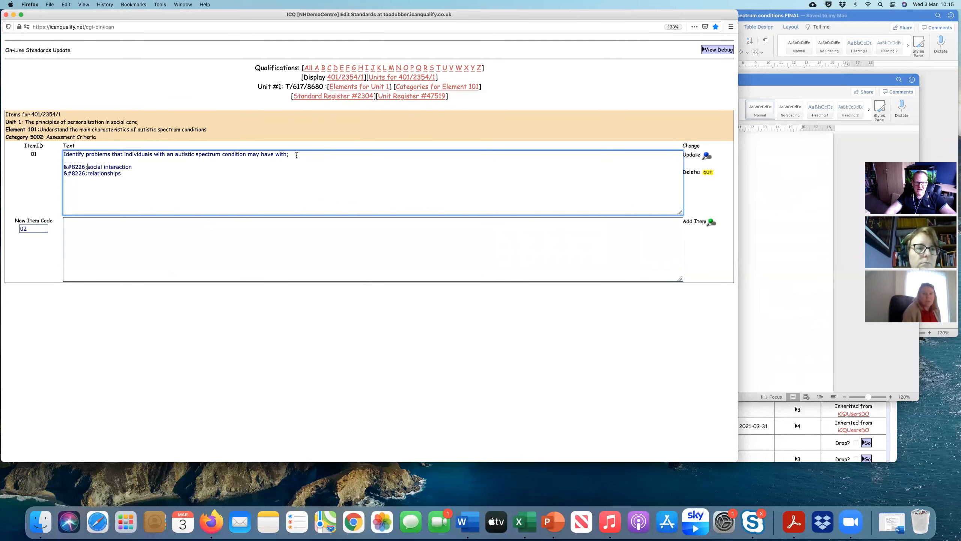
key(super+v)
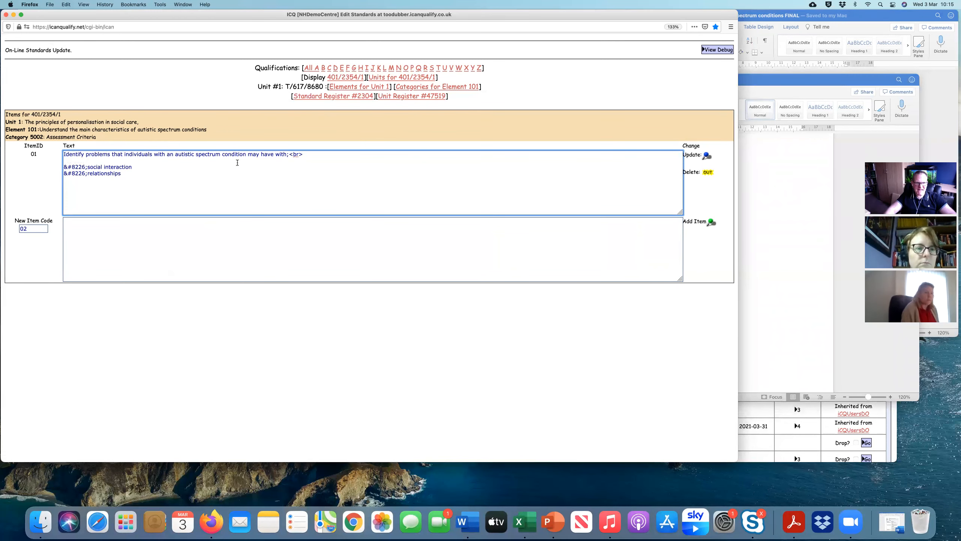
click(76, 161)
key(super+v)
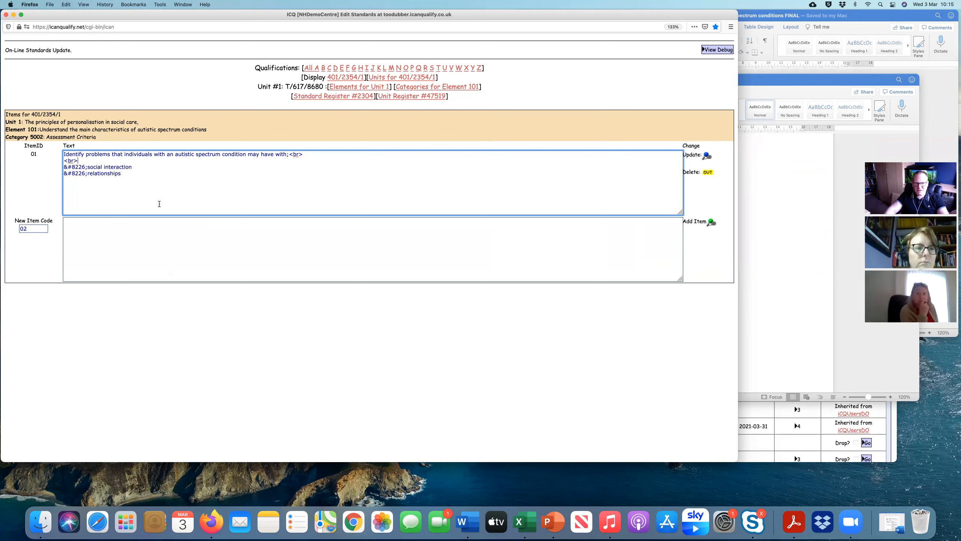
Step: Compare criterion 01 with criterion 1.1 in the Unit 4 Word document and save the updated criterion
click(832, 293)
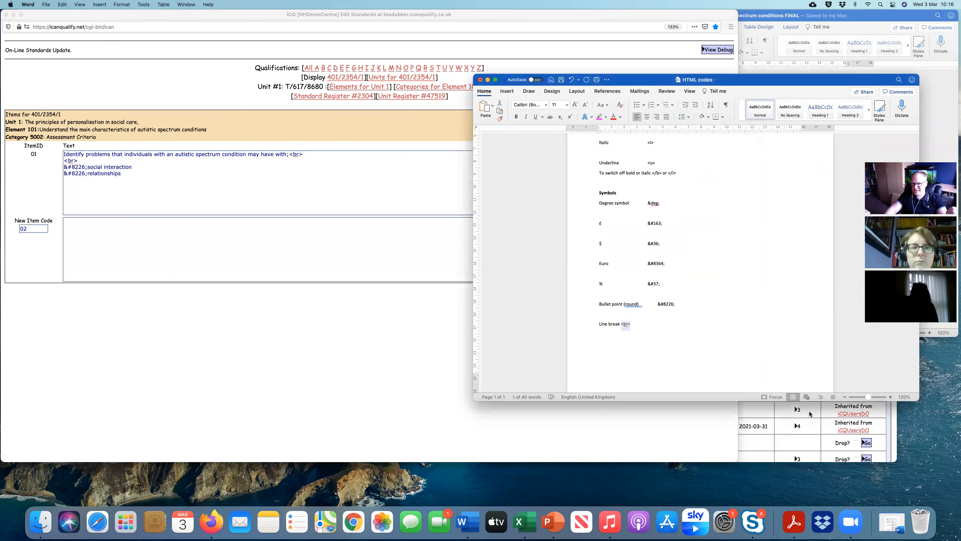
click(778, 74)
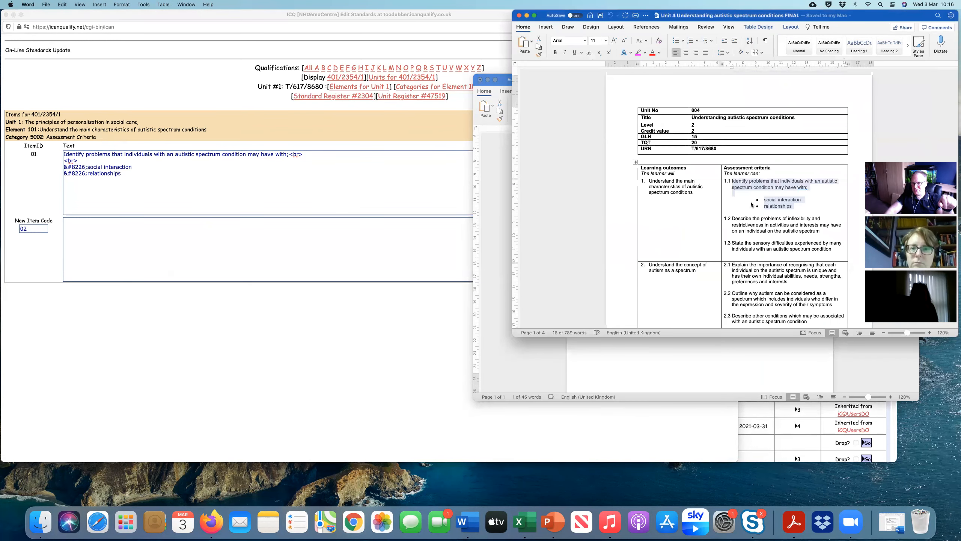
drag(797, 207, 731, 180)
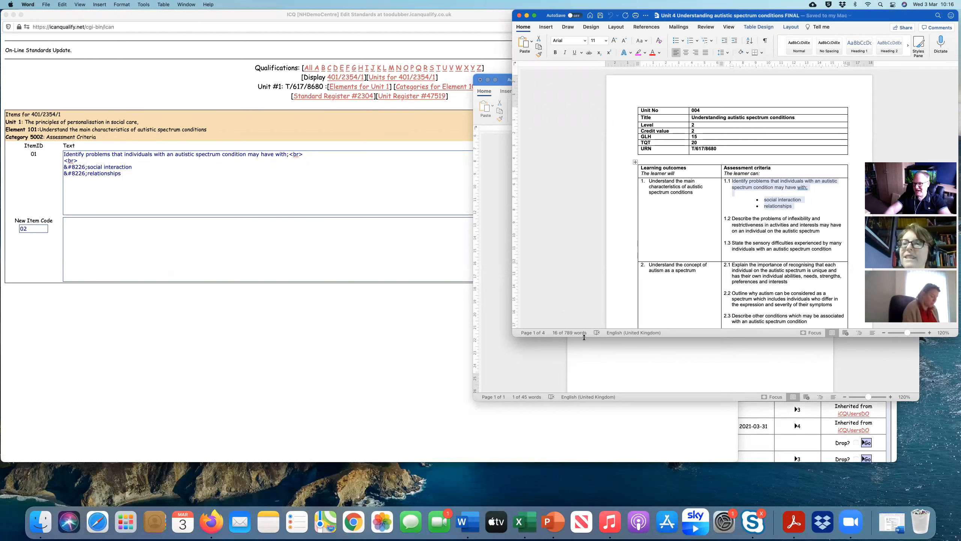
click(302, 180)
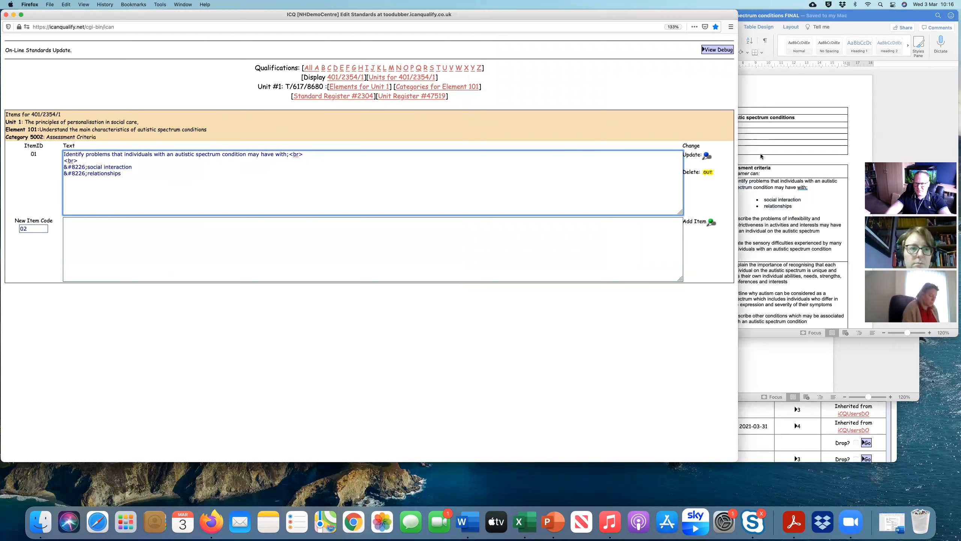
click(707, 155)
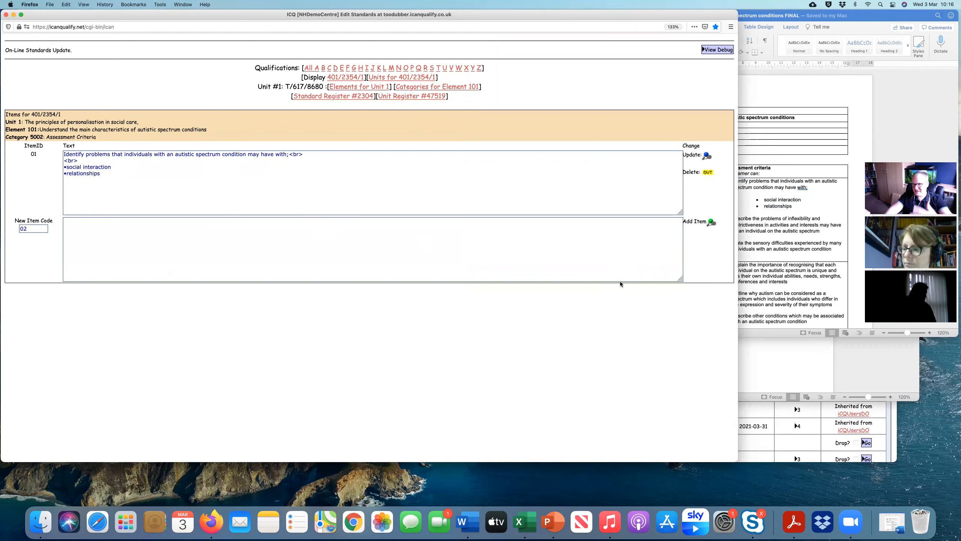
Step: Add criterion 02 "Describe the problems of inflexibility and restrictiveness in activities and interests may have on an individual on the autistic spectrum", without its list number
click(824, 232)
drag(824, 232, 735, 222)
key(super+c)
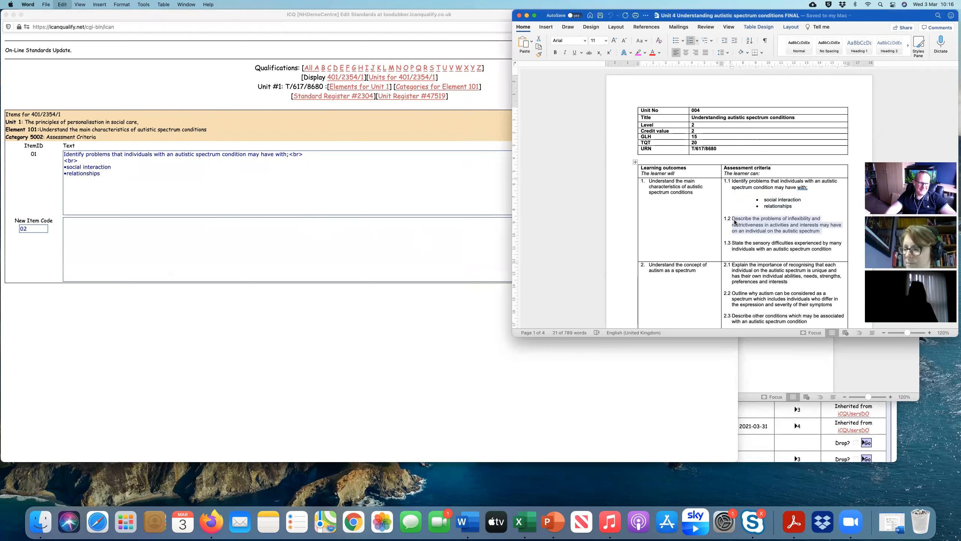
click(156, 265)
key(super+v)
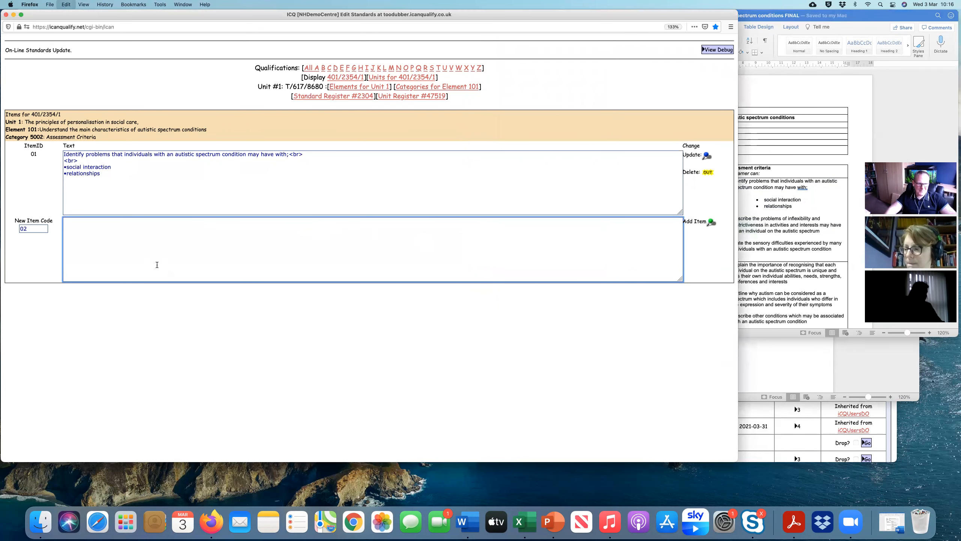
drag(78, 221, 47, 220)
key(BackSpace)
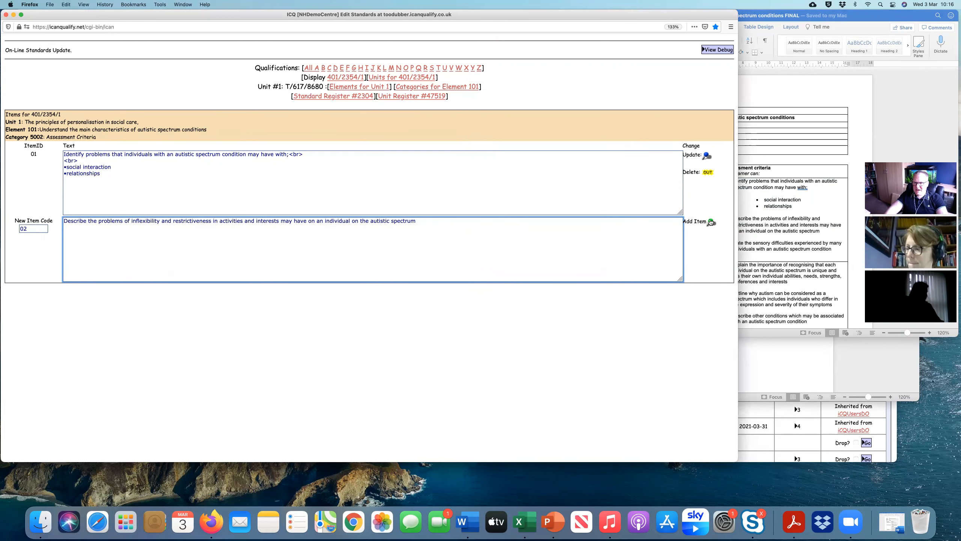
Step: Add criterion 03 "State the sensory difficulties experienced by many individuals with an autistic spectrum condition" from the Word document, without the 1.3
click(770, 253)
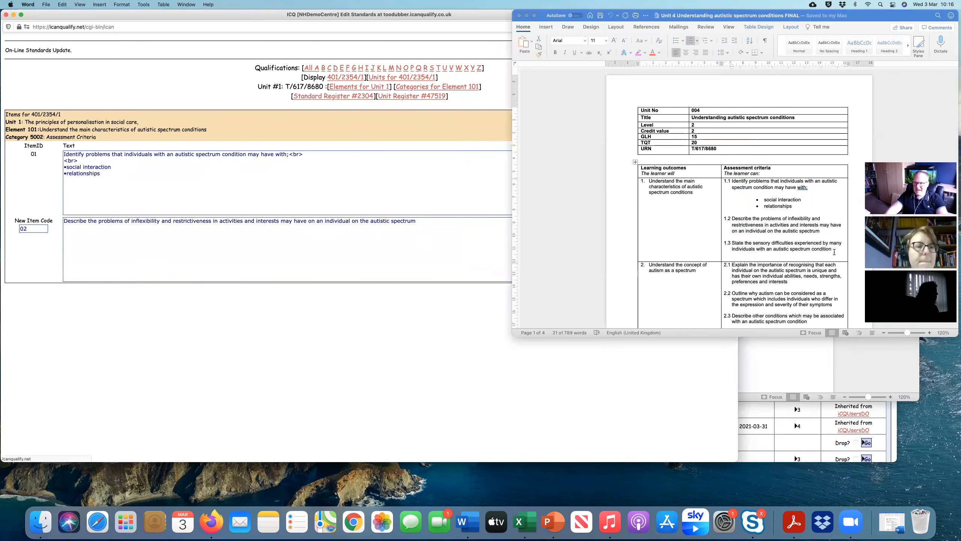
drag(831, 249, 733, 247)
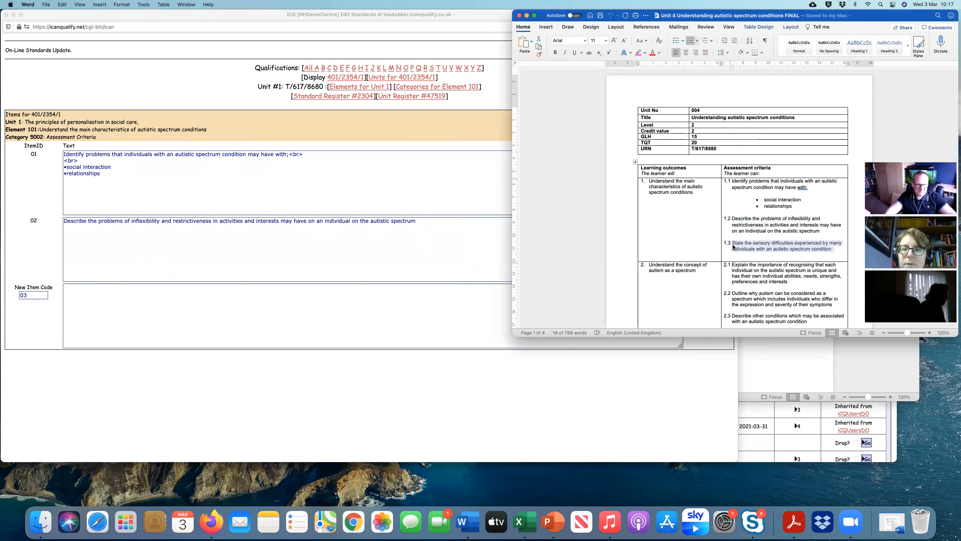
click(170, 317)
key(super+v)
drag(79, 288, 49, 286)
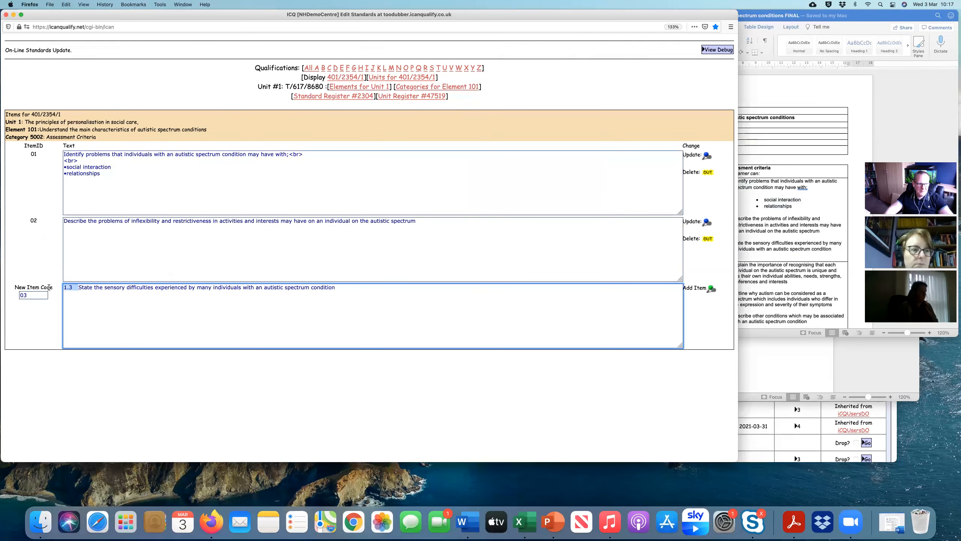
key(BackSpace)
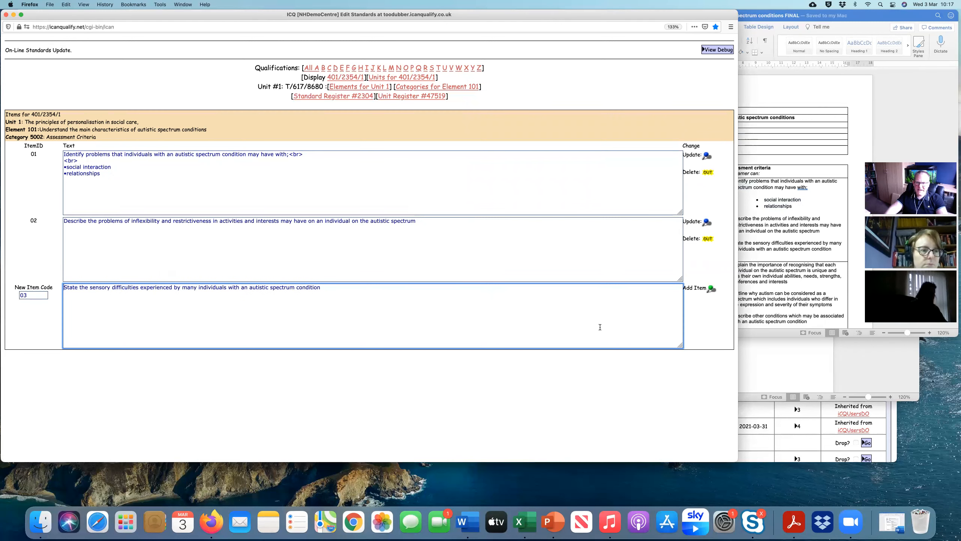
click(711, 288)
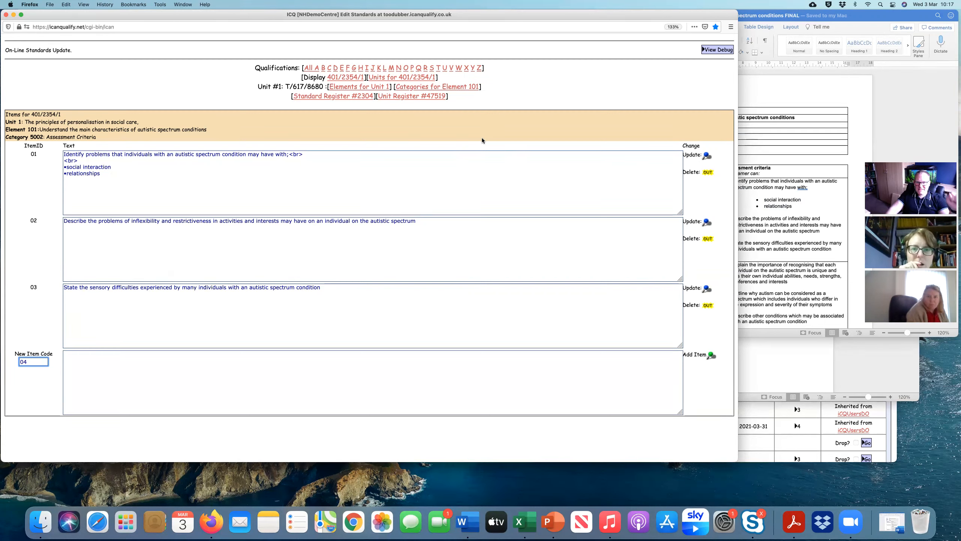
Step: Return to the learning outcomes list of Unit 1 and point out the navigation links above it
click(369, 89)
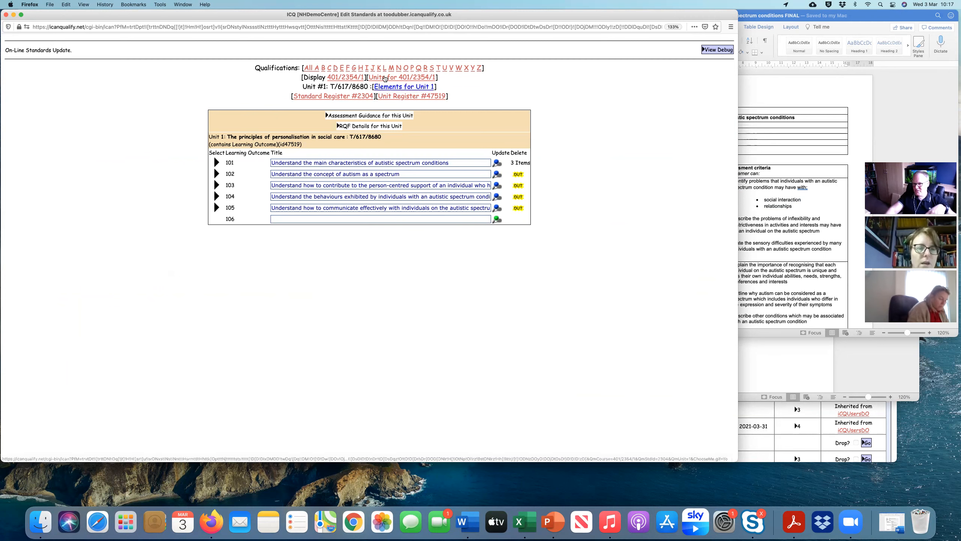
drag(256, 68, 455, 103)
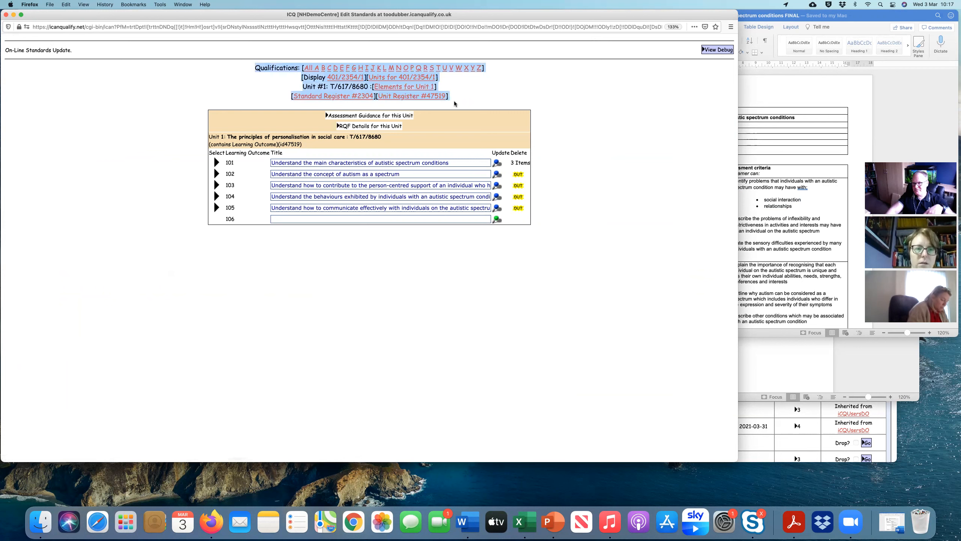
click(514, 96)
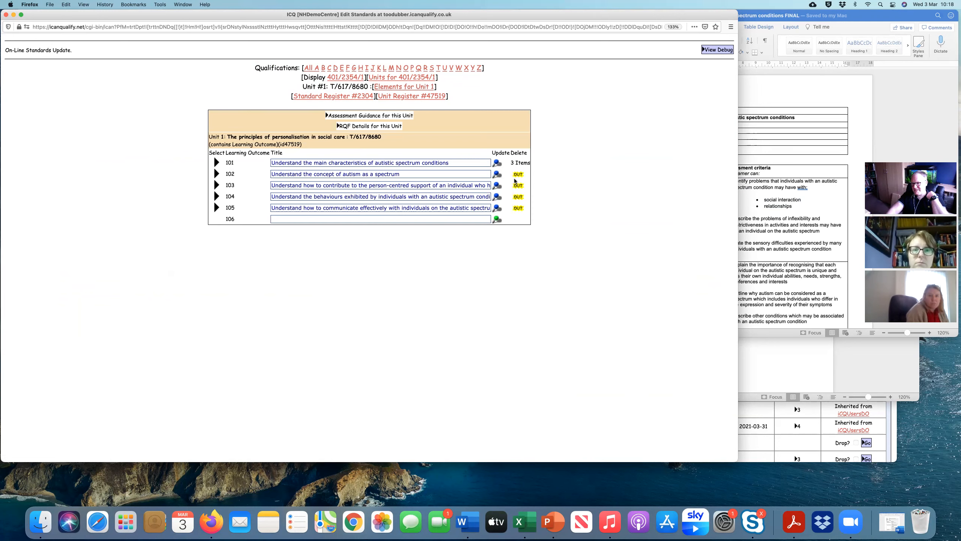
Step: Copy the text of criterion 2.1, "Explain the importance of recognising that each individual on the autistic spectrum is unique" through "preferences and interests", from the Word document
click(762, 241)
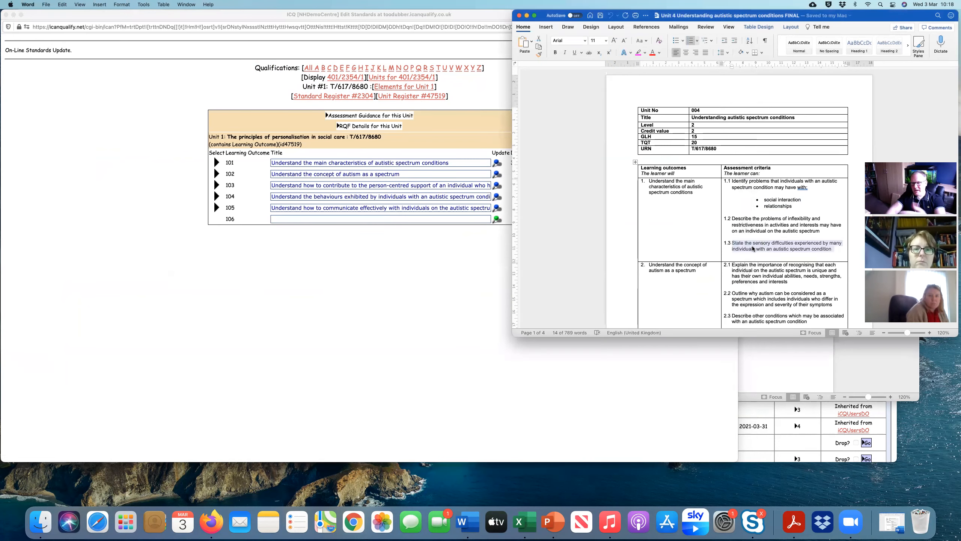
click(762, 254)
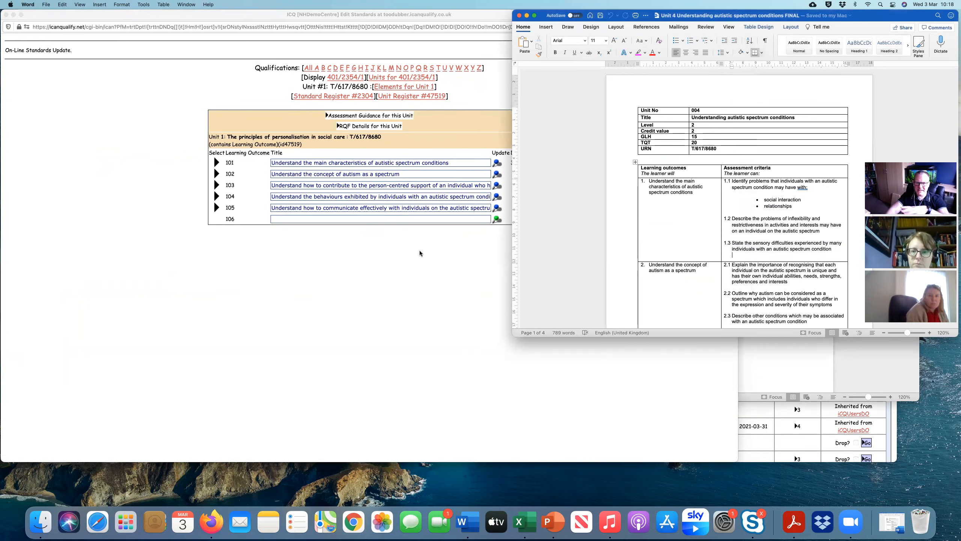
drag(798, 282, 736, 264)
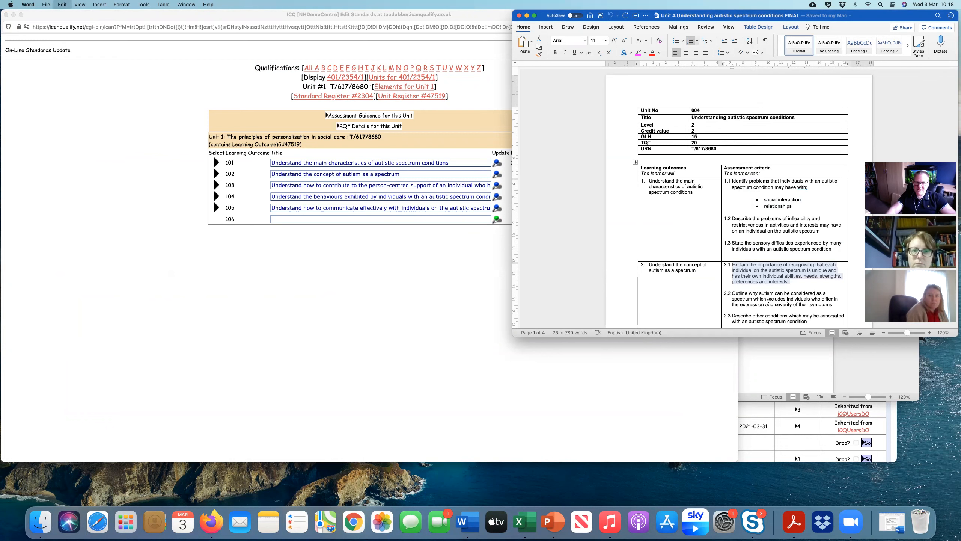
Step: Open learning outcome 102, "Understand the concept of autism as a spectrum", and add the Assessment Criteria category to it
click(412, 289)
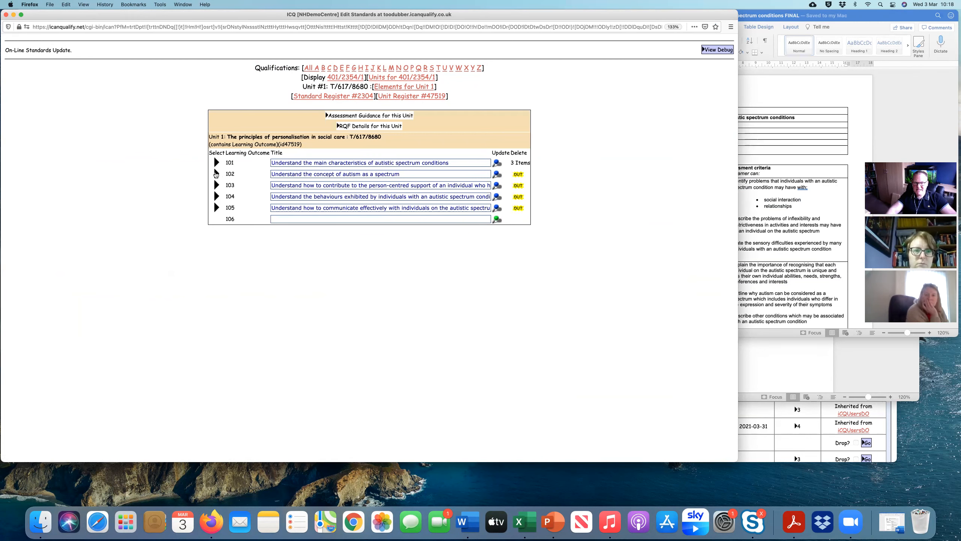
click(215, 174)
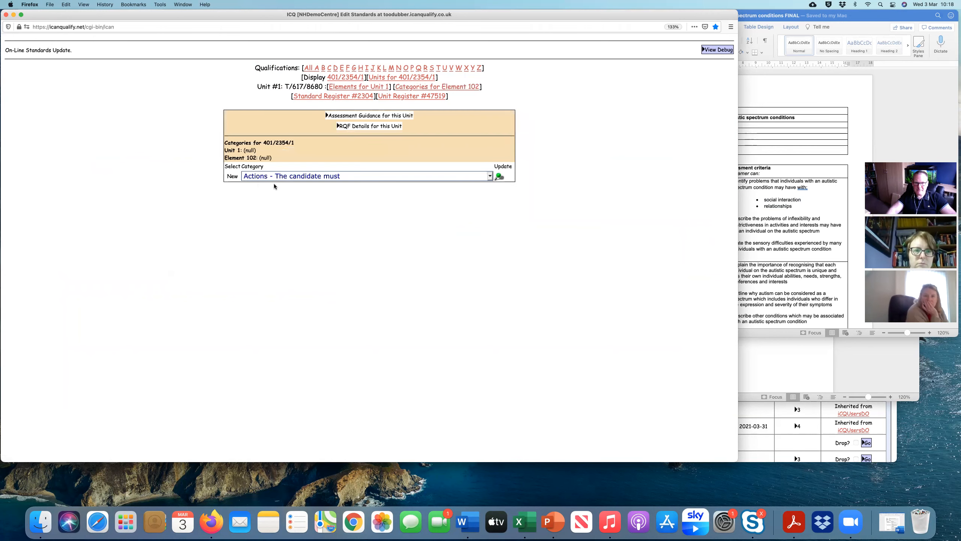
click(278, 176)
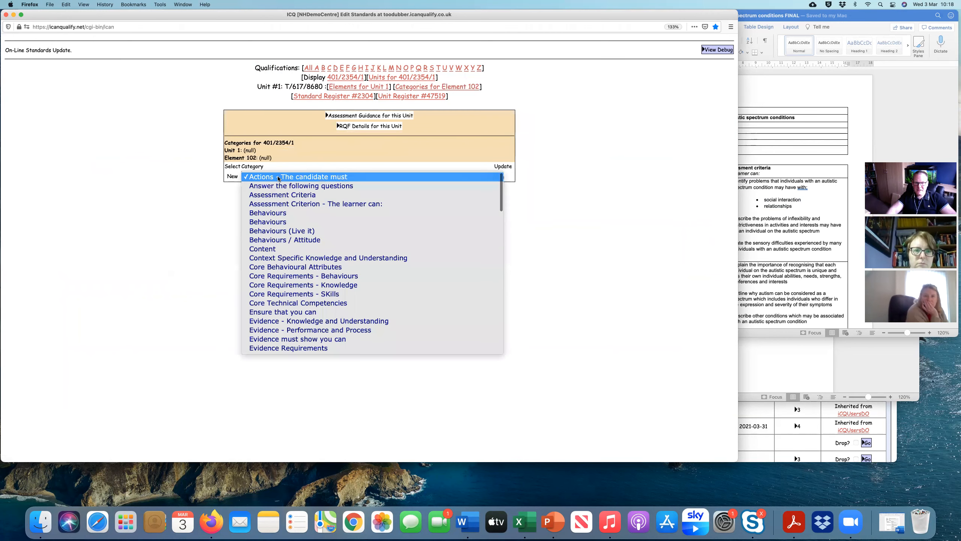
click(285, 195)
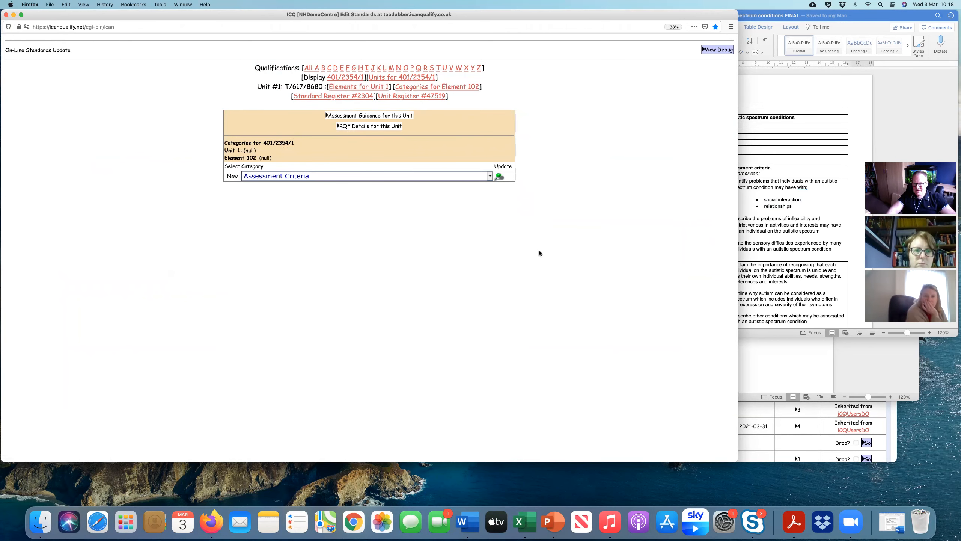
click(500, 178)
Step: Add the copied "Explain the importance of recognising..." text as criterion 1 without its 2.1 number, and add a leading zero to its item code
click(329, 199)
key(super+v)
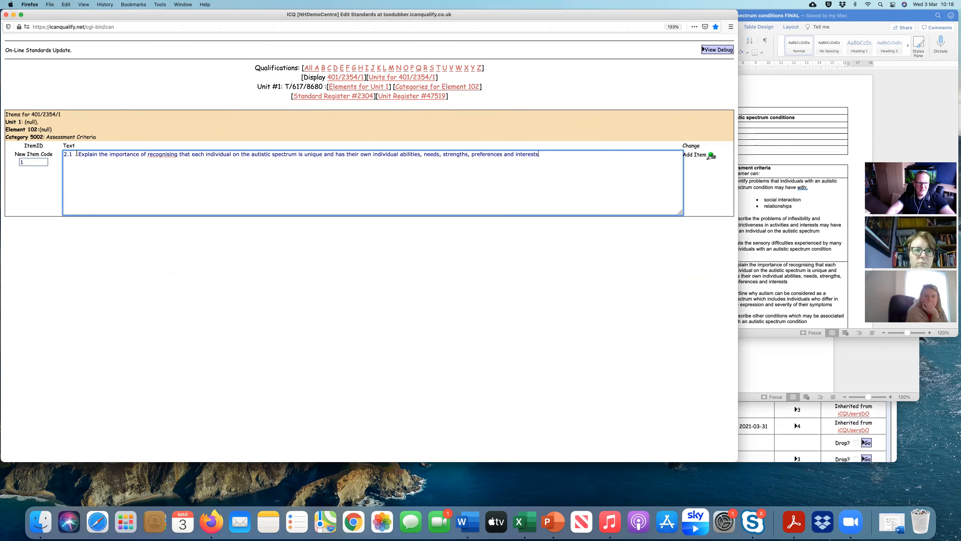
drag(77, 152, 54, 153)
key(BackSpace)
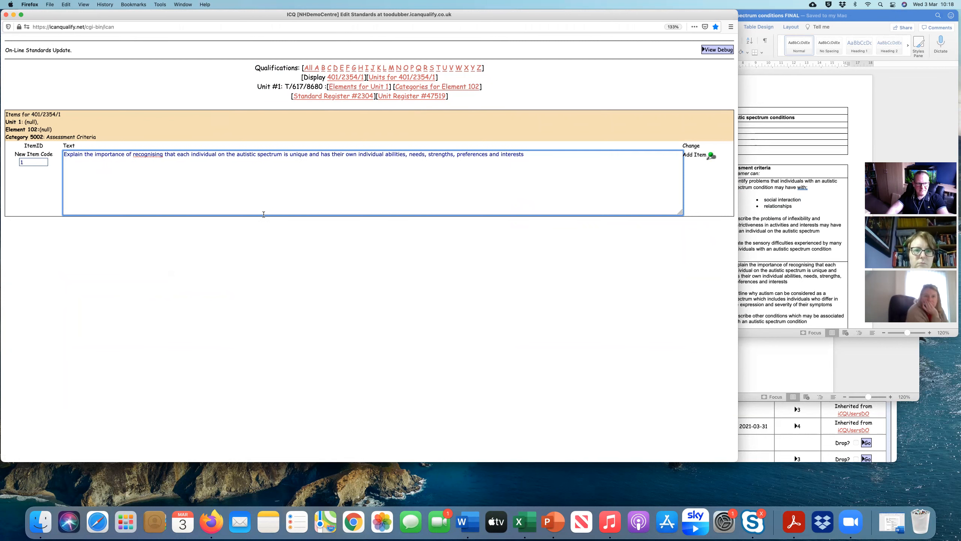
click(711, 155)
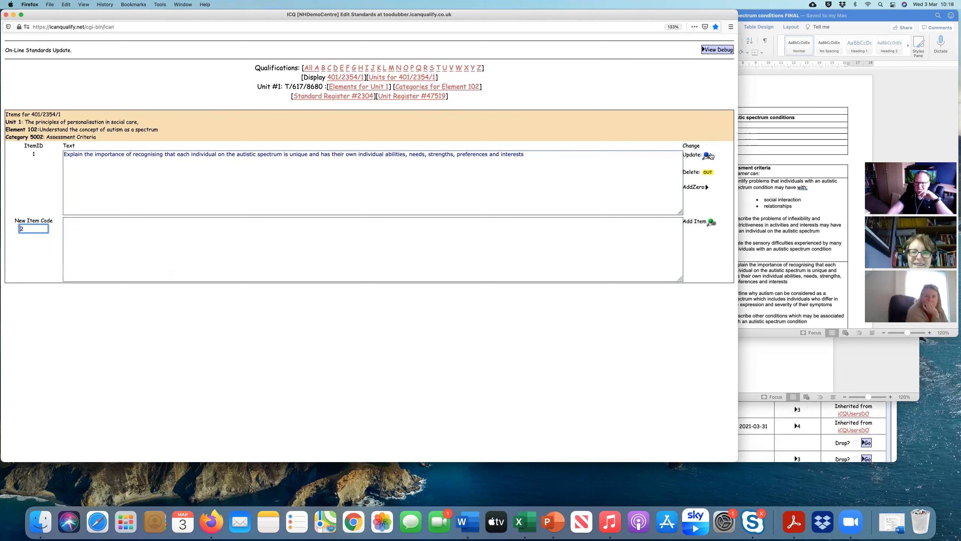
click(707, 187)
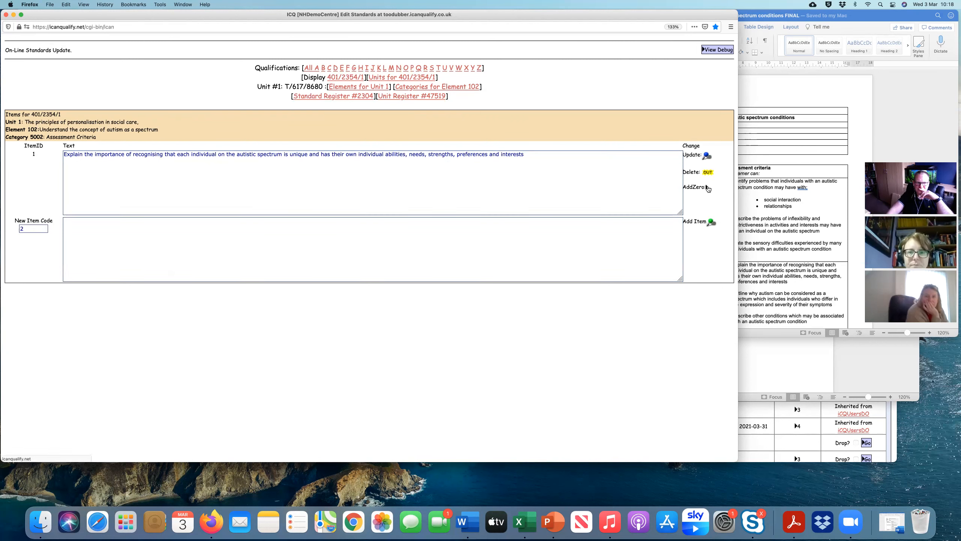
Step: Add criterion 02 "Outline why autism can be considered as a spectrum..." from the Word document, leaving out the 2.2
click(819, 230)
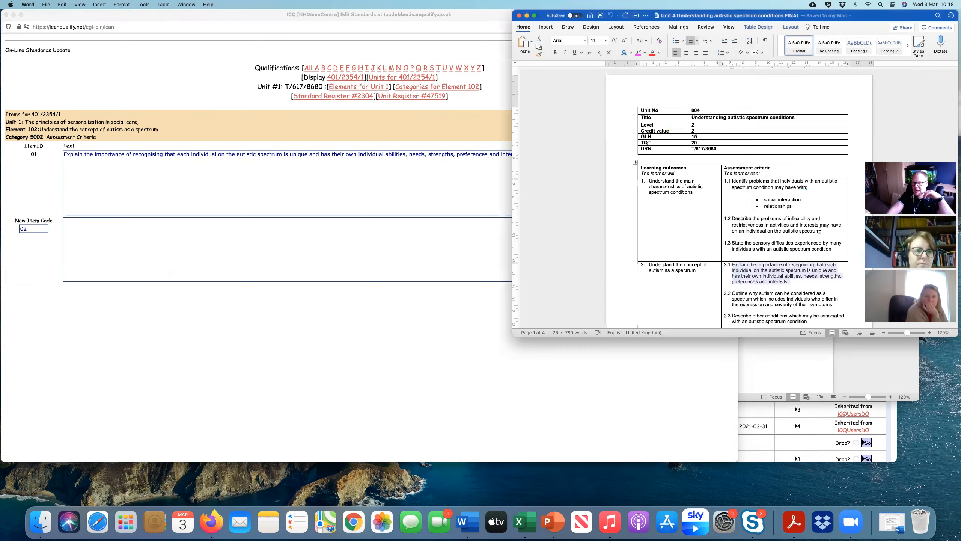
triple_click(776, 295)
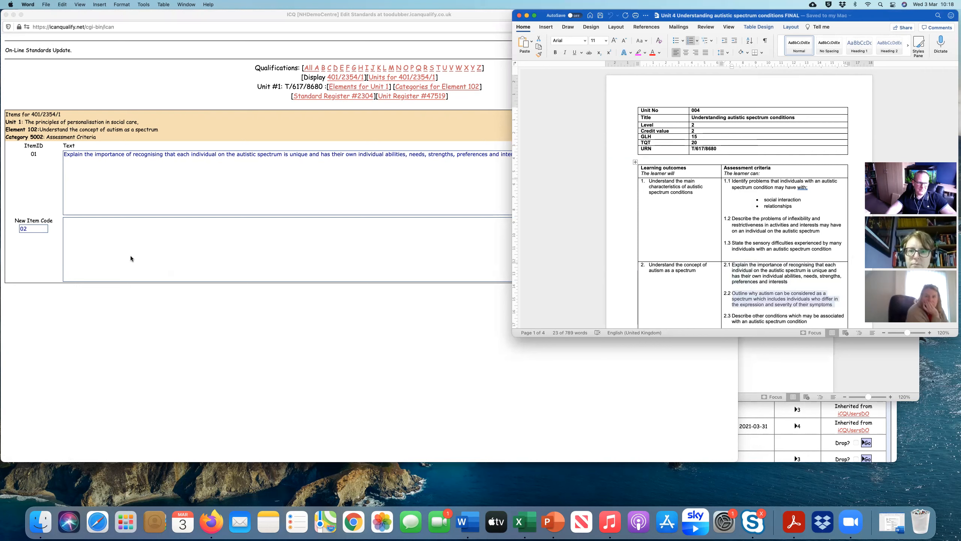
click(130, 258)
text(2.2	Outline why autism can be considered as a spectrum which includes individuals who differ in the expression and severity of their symptoms)
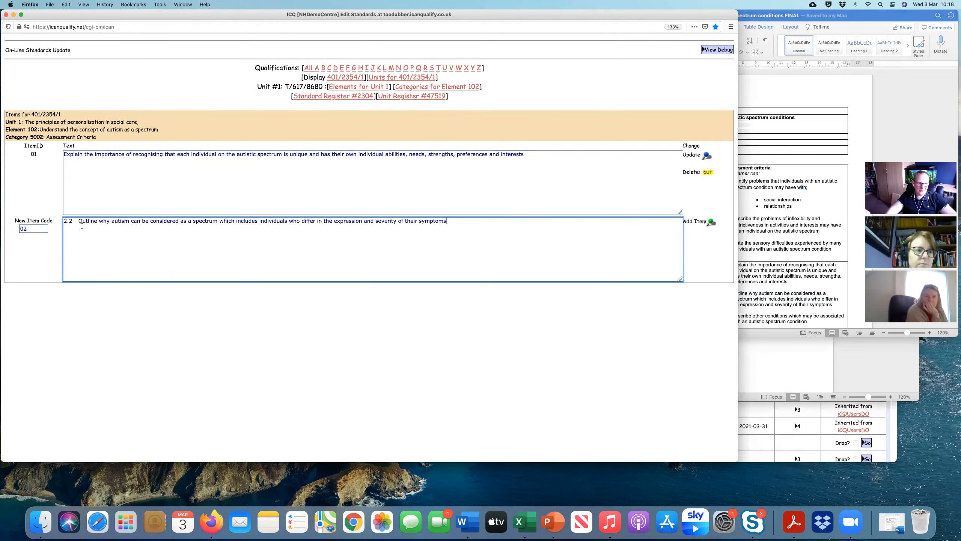
key(super+shift+Left)
key(BackSpace)
click(710, 239)
click(711, 222)
Step: Add criterion 03 "Describe other conditions which may be associated with an autistic spectrum condition" from the Word document, leaving out the 2.3
click(790, 277)
scroll(809, 286, down, 3)
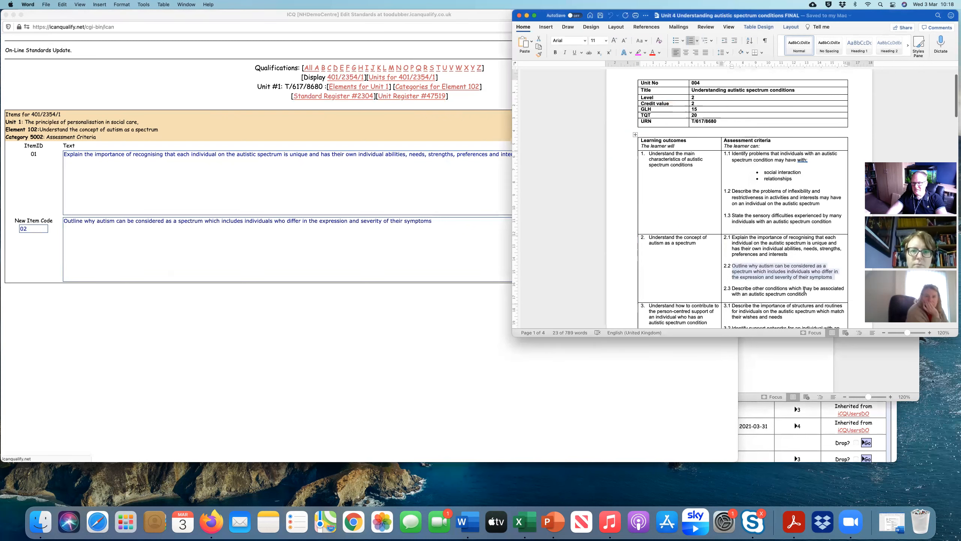
drag(809, 286, 732, 282)
key(super+c)
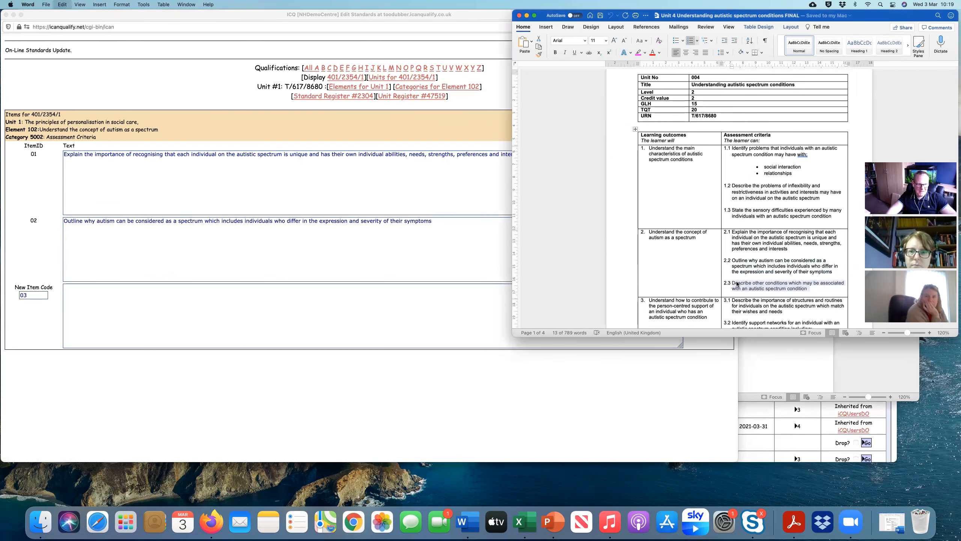
click(144, 299)
key(super+v)
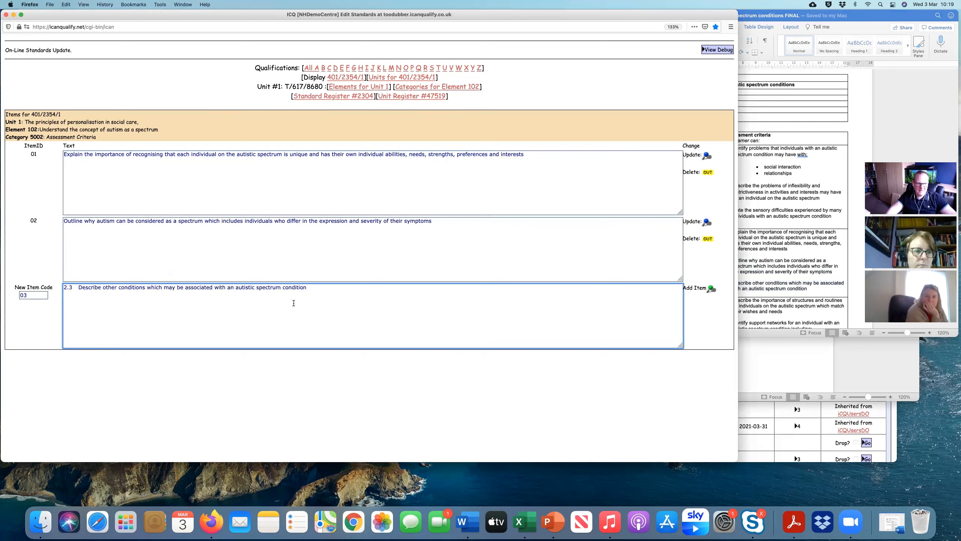
drag(78, 287, 49, 286)
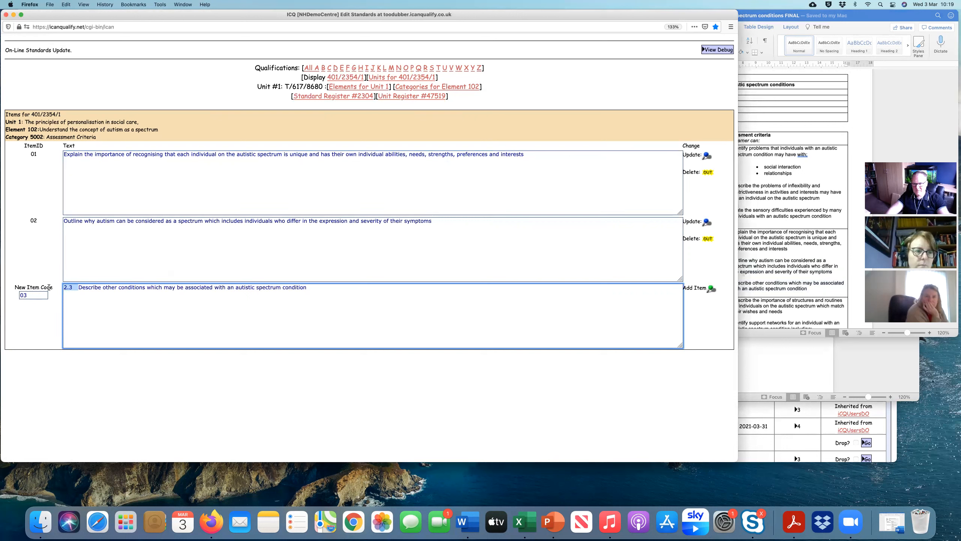
key(BackSpace)
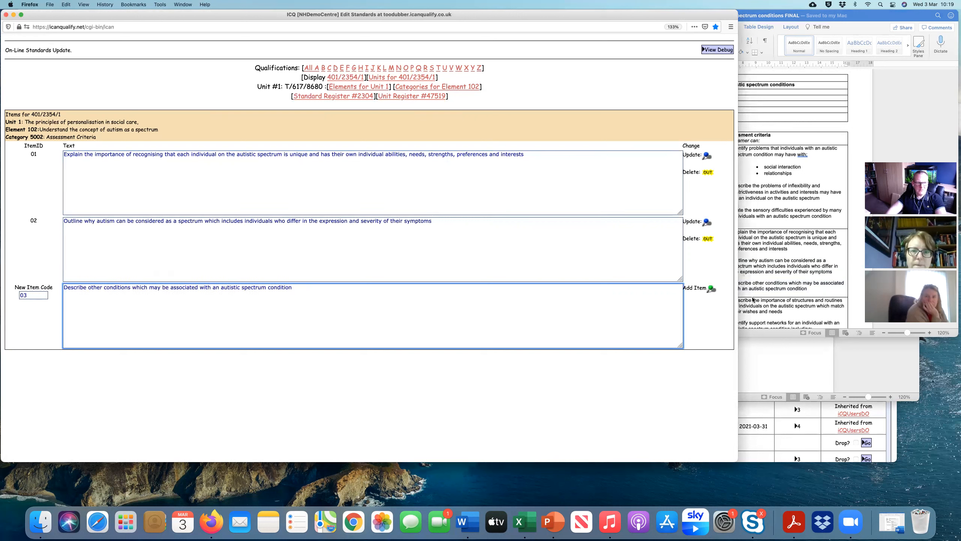
click(710, 289)
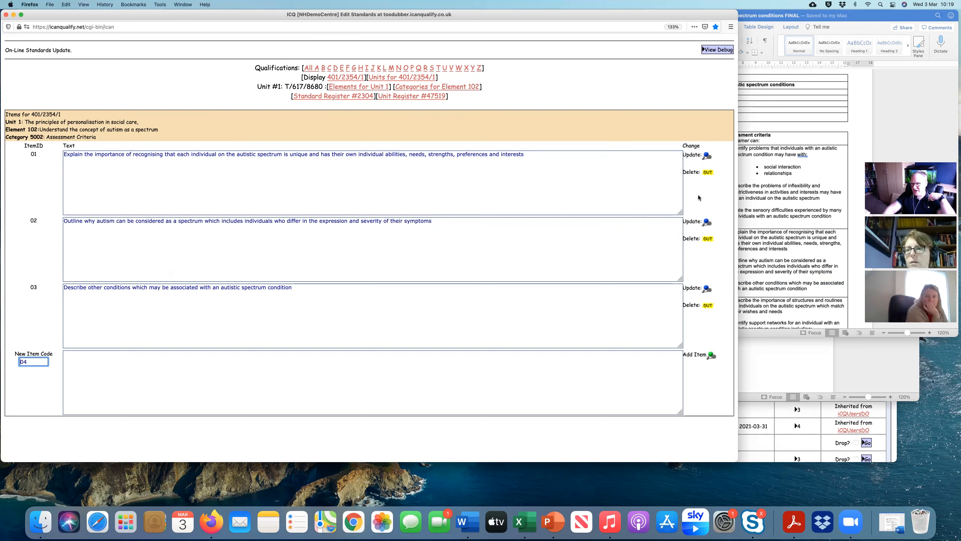
click(687, 256)
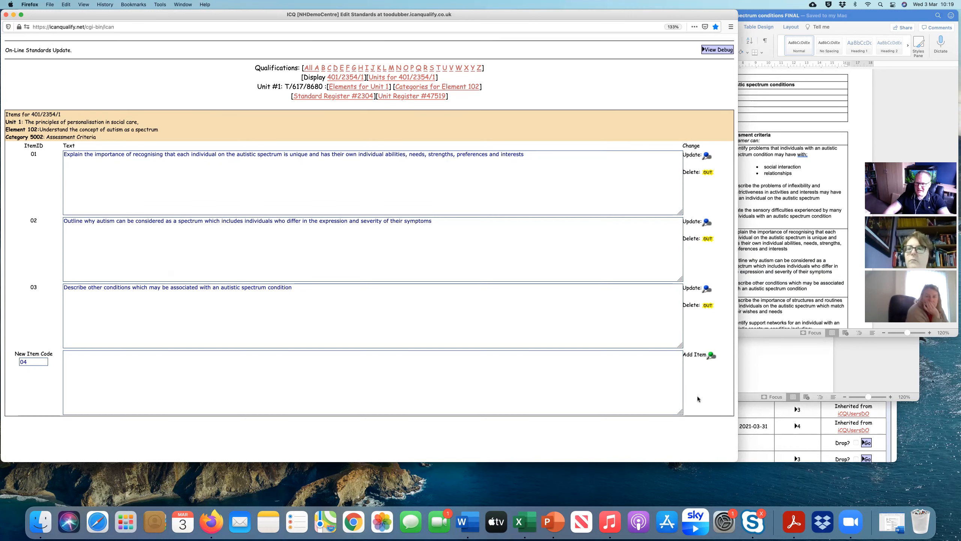
click(795, 279)
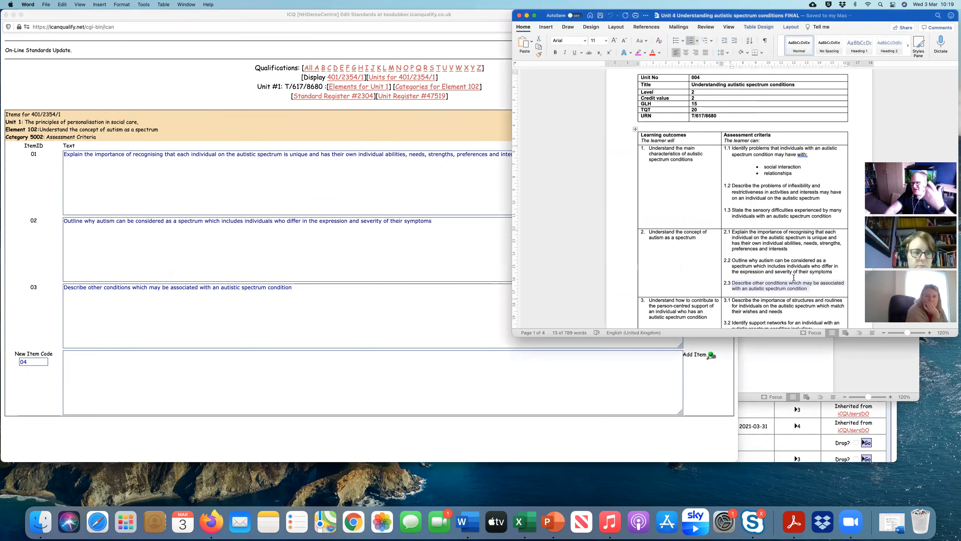
click(398, 327)
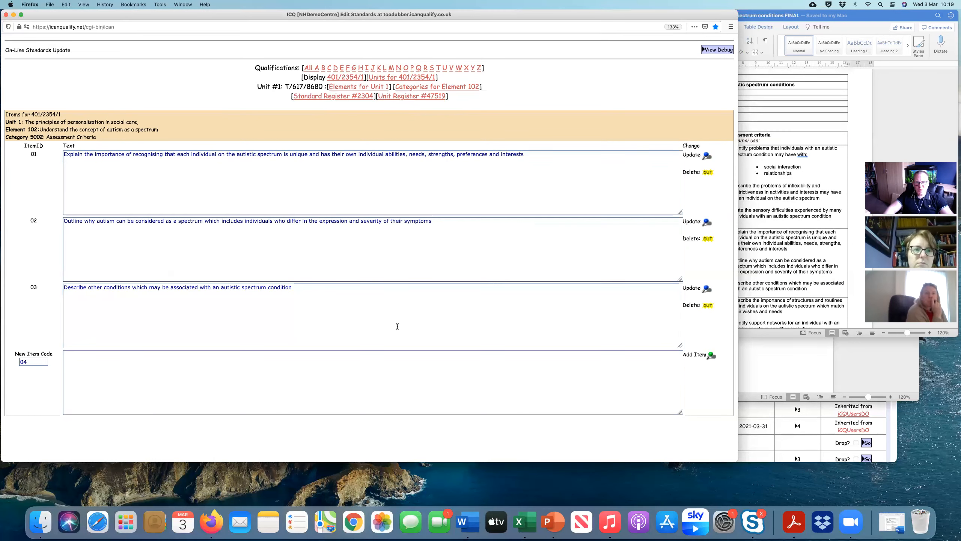
click(777, 289)
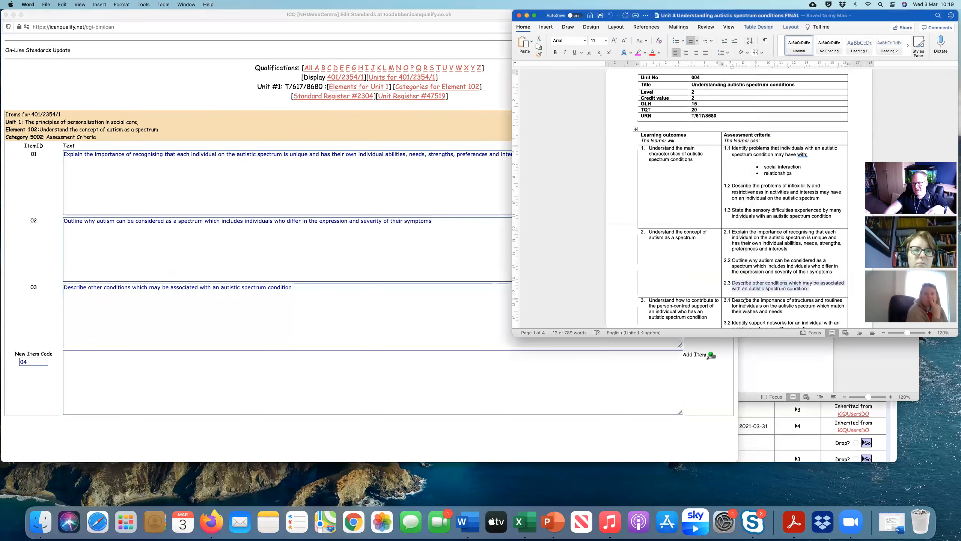
scroll(791, 287, down, 5)
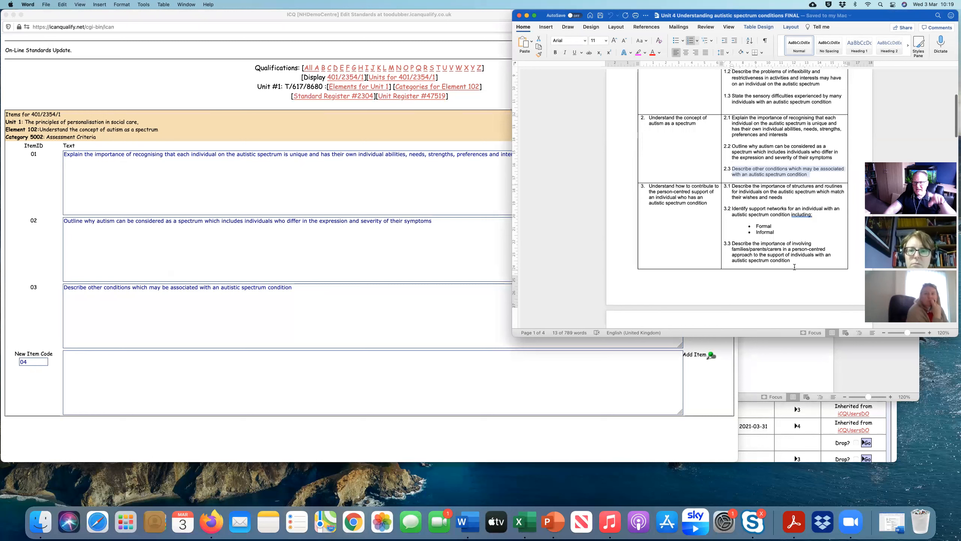
drag(789, 261, 768, 254)
click(183, 297)
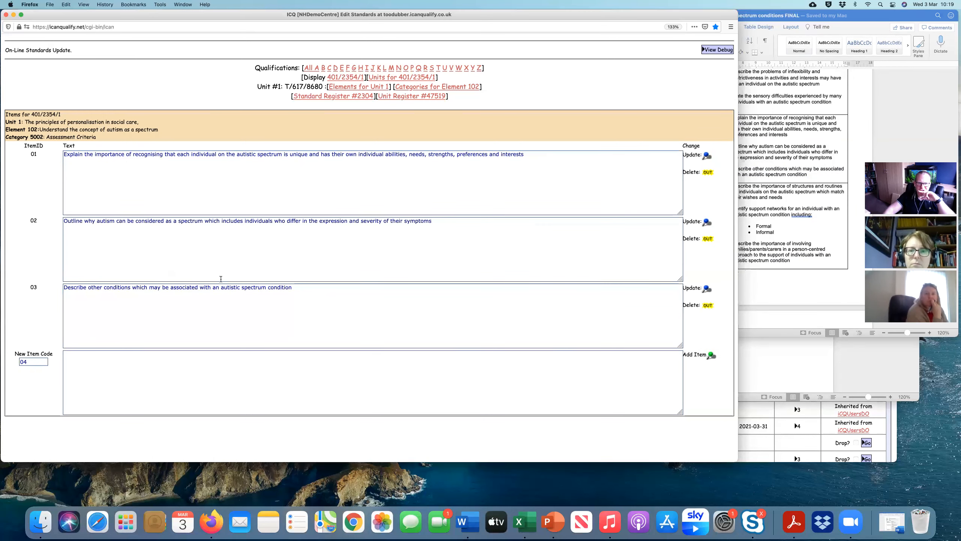
Step: Return to Unit 1's learning outcomes and copy criterion 3.1, "Describe the importance of structures and routines...", from the Word document
click(369, 87)
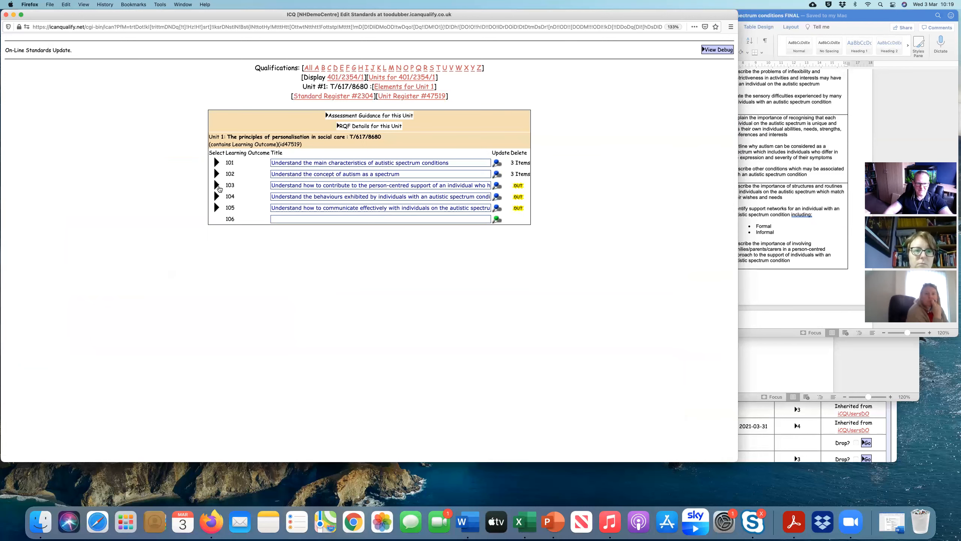
click(814, 238)
triple_click(796, 196)
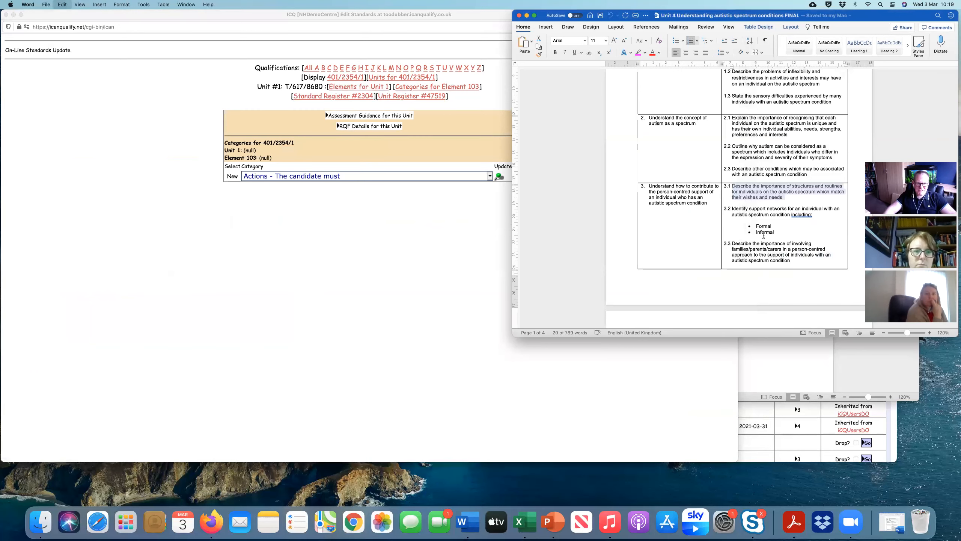
Step: Open learning outcome 103 from the Unit 1 list and add the Assessment Criteria category to it
click(274, 266)
click(359, 88)
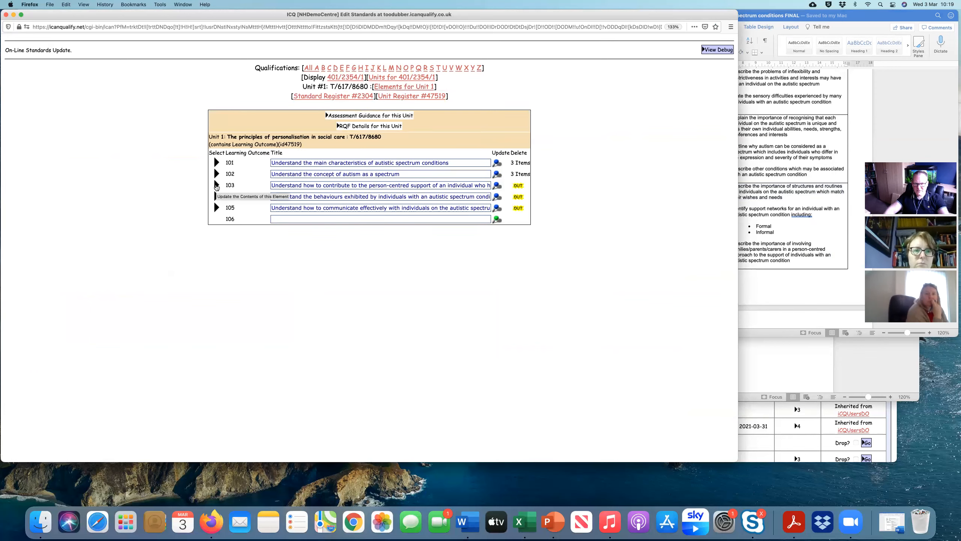
click(216, 185)
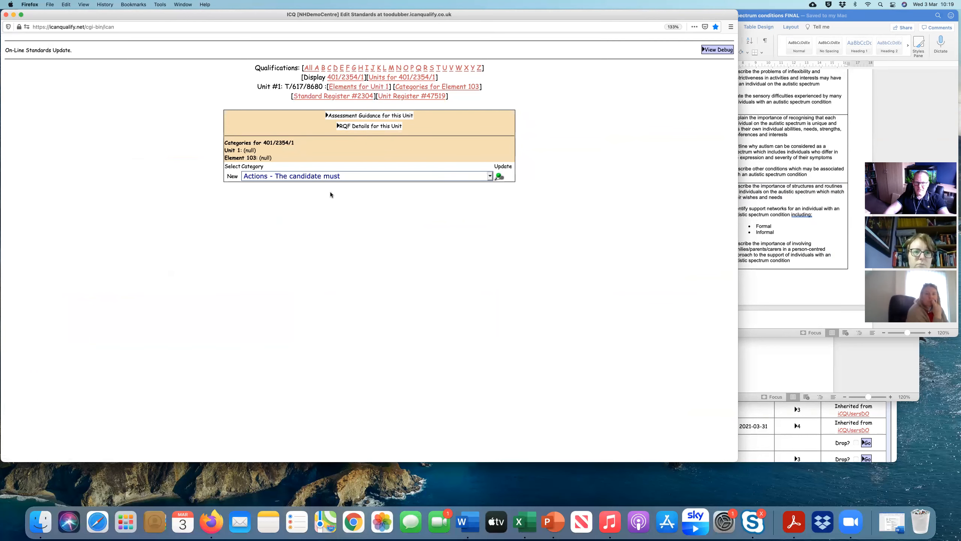
click(439, 175)
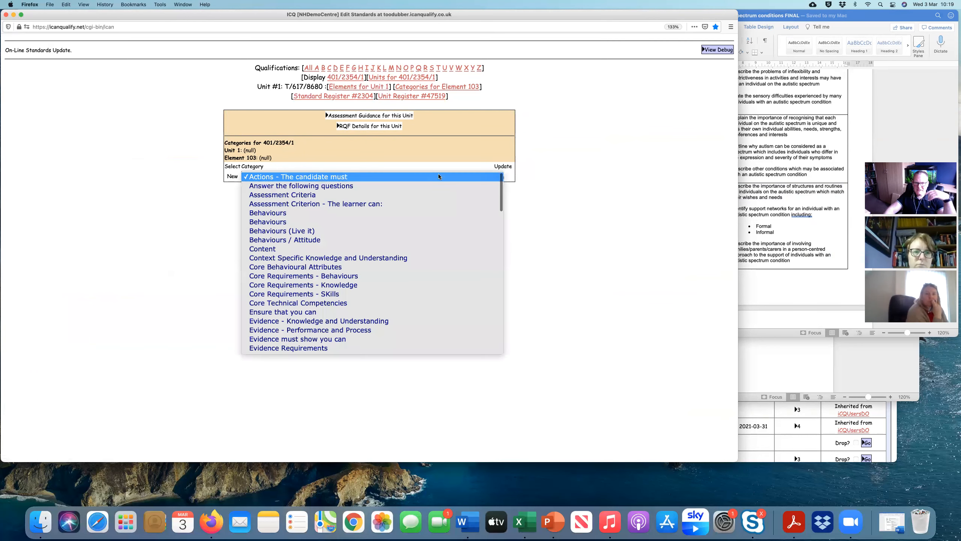
click(389, 195)
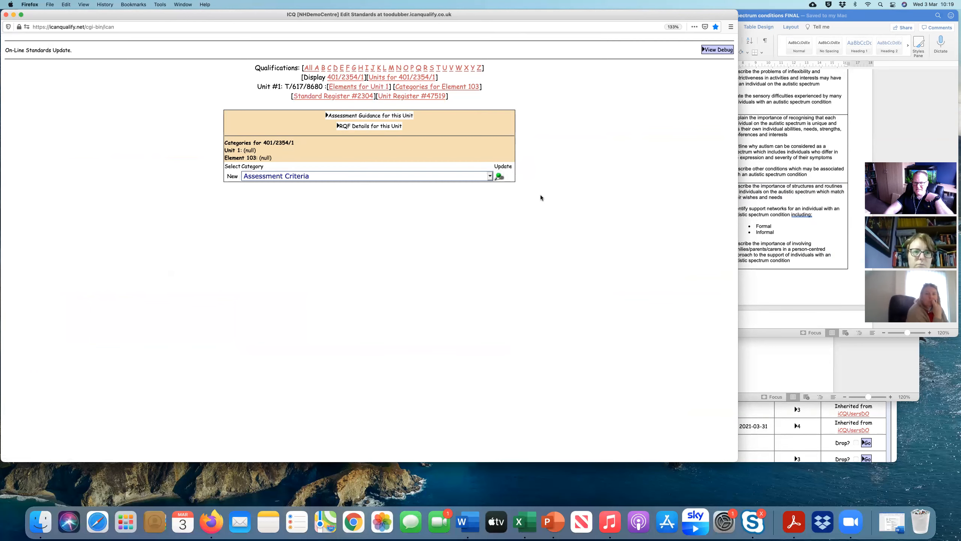
click(498, 176)
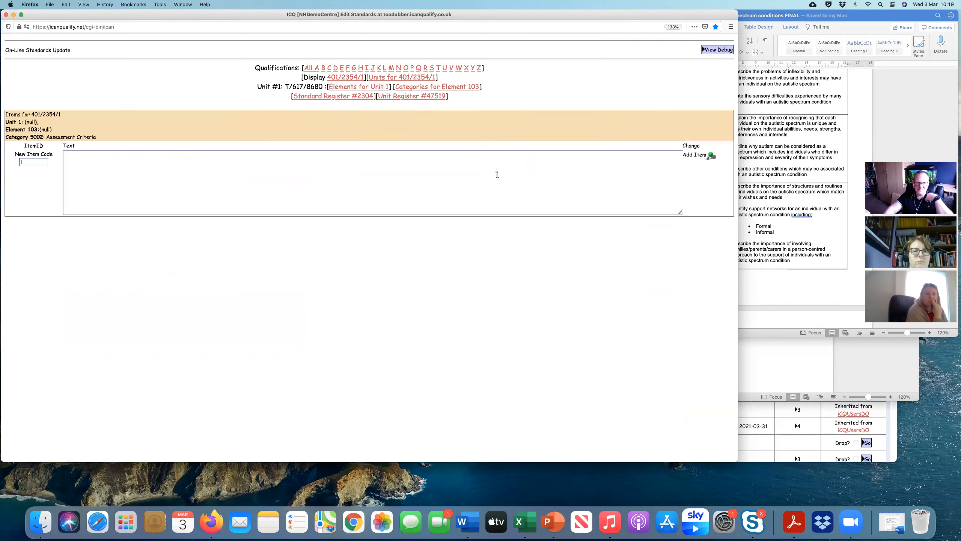
Step: Add the copied "Describe the importance of structures and routines..." text as criterion 1 without its 3.1 number, and add a leading zero to its item code
click(485, 175)
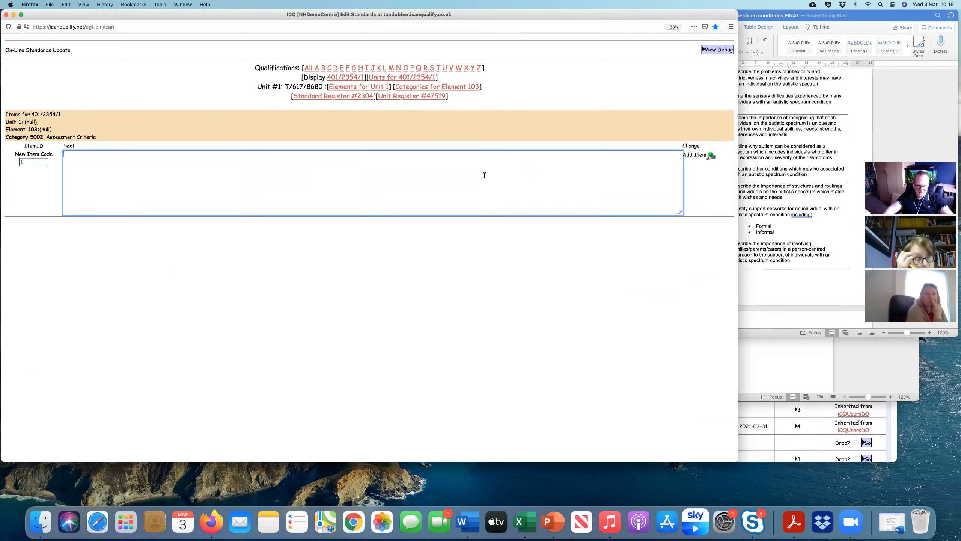
text(3.1	Describe the importance of structures and routines for individuals on the autistic spectrum which match their wishes and needs)
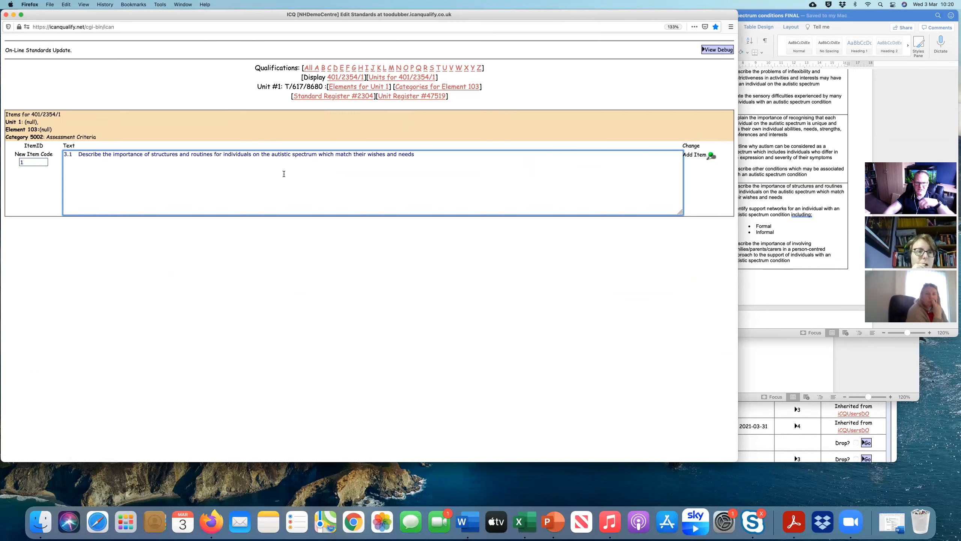
drag(53, 155, 78, 155)
key(BackSpace)
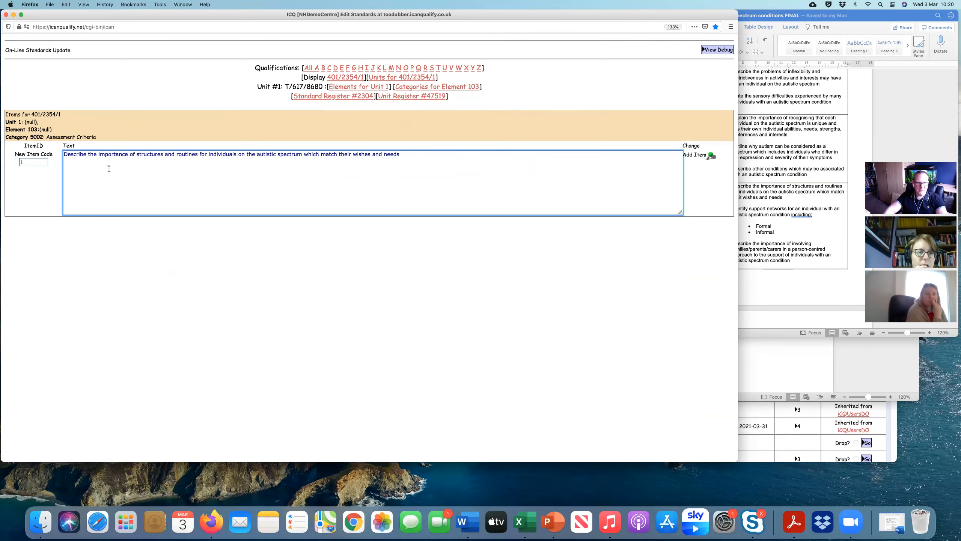
click(710, 155)
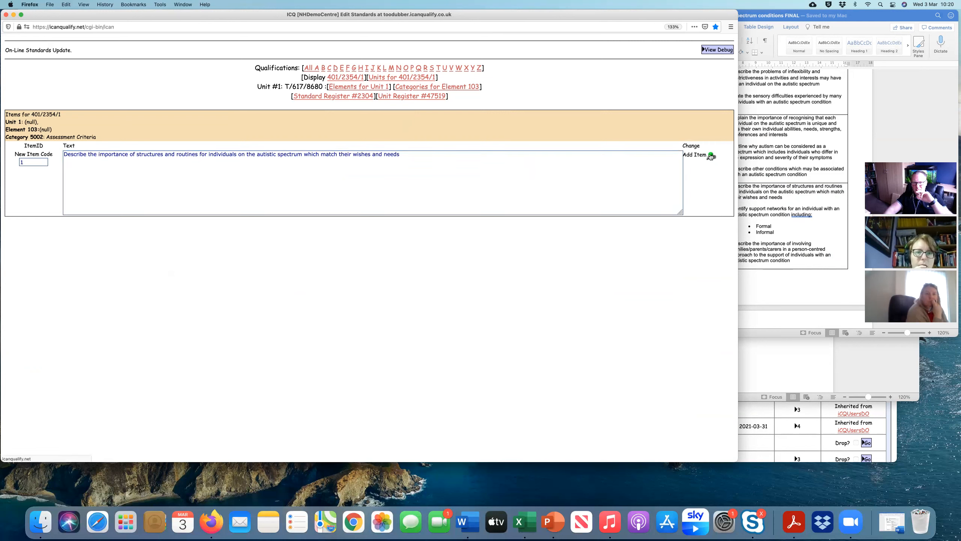
click(706, 186)
Step: Copy criterion 3.2, "Identify support networks for an individual with an autistic spectrum condition including:", with its Formal and Informal bullets from the Word document
click(781, 223)
drag(775, 228, 732, 209)
key(super+c)
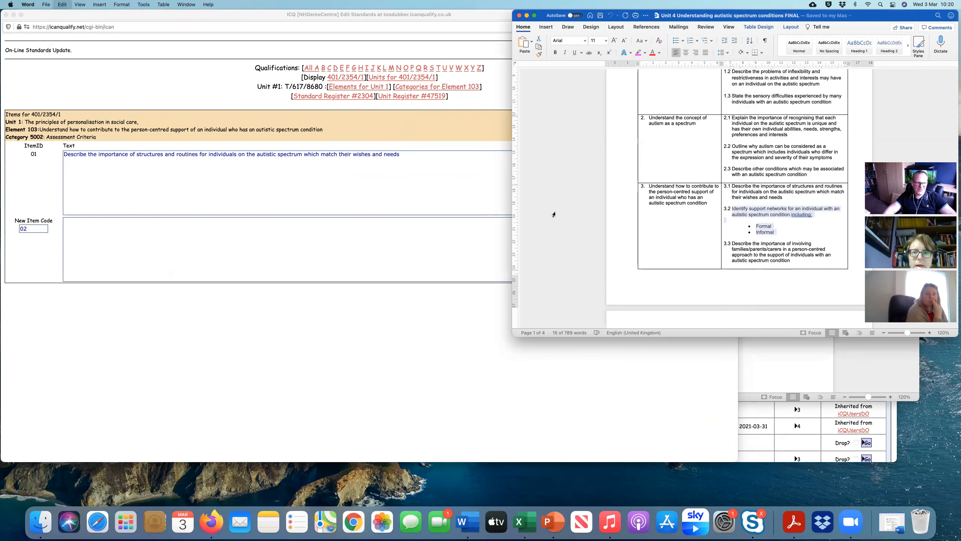
Step: Add the copied "Identify support networks..." text with its Formal and Informal bullets as item 02, leaving out its 3.2 number
click(221, 225)
key(super+v)
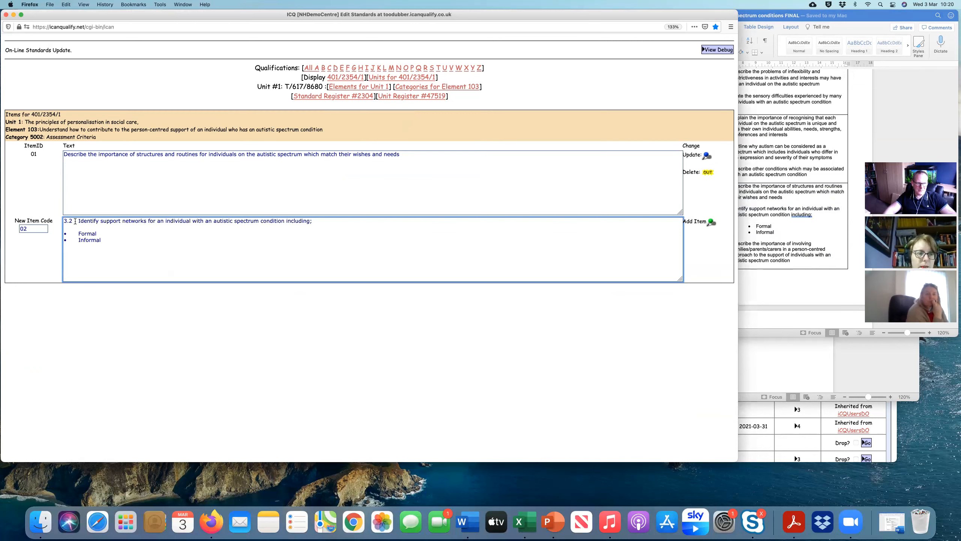
drag(78, 221, 63, 221)
key(BackSpace)
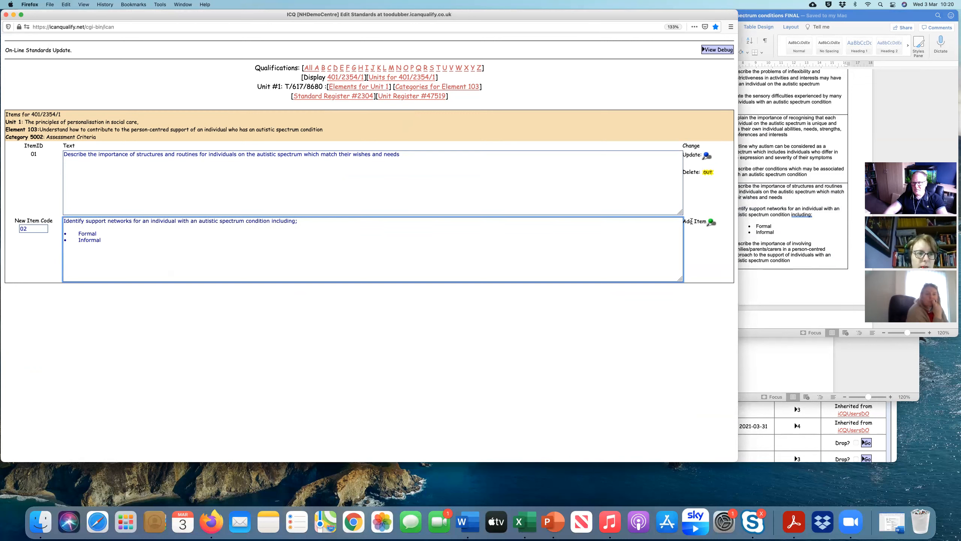
click(711, 223)
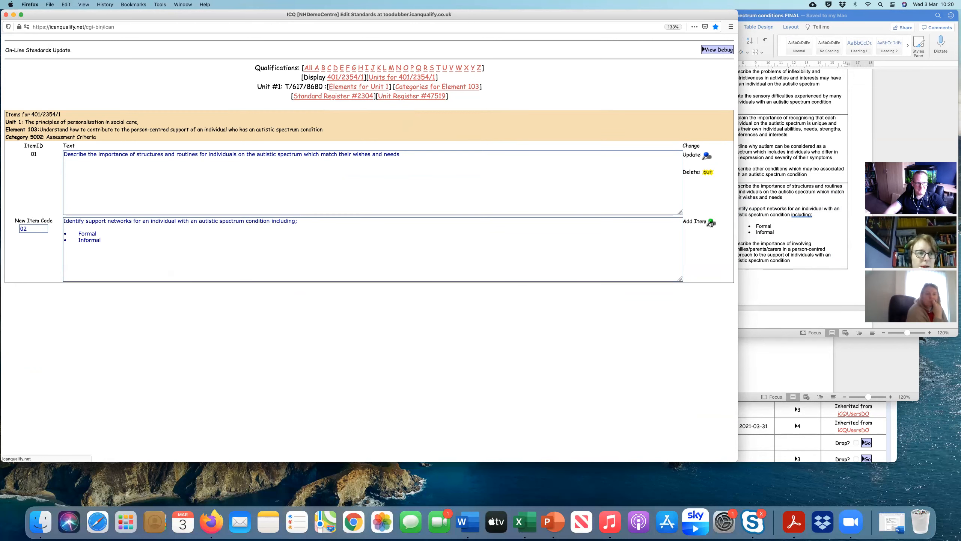
Step: Copy criterion 3.3, "Describe the importance of involving families/parents/carers...", from the Word document and add it as item 03 without its number
click(807, 264)
drag(807, 264, 738, 245)
key(super+c)
click(141, 299)
key(super+v)
drag(78, 287, 47, 288)
key(BackSpace)
click(711, 289)
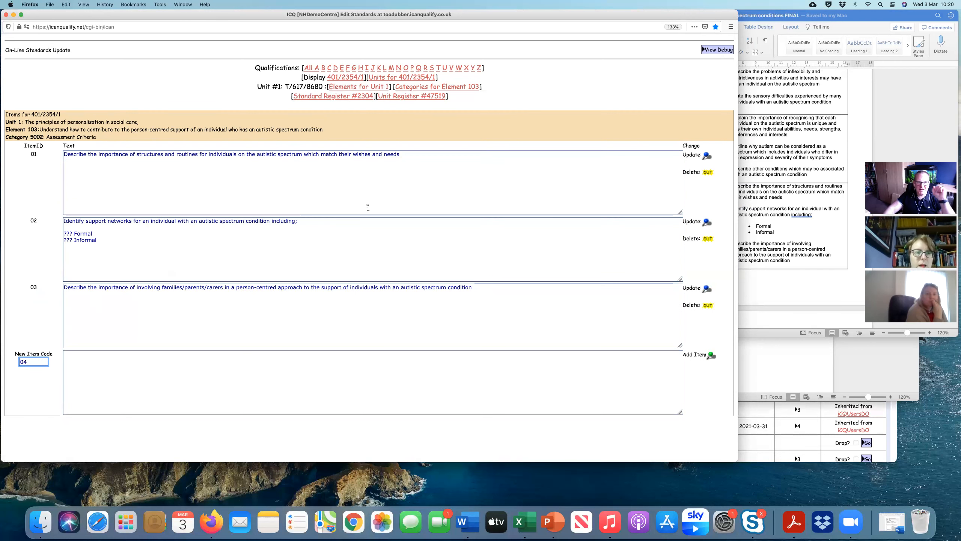
Step: Return to the list of units for 401/2354/1 and check the element and item counts for Unit 1
click(362, 88)
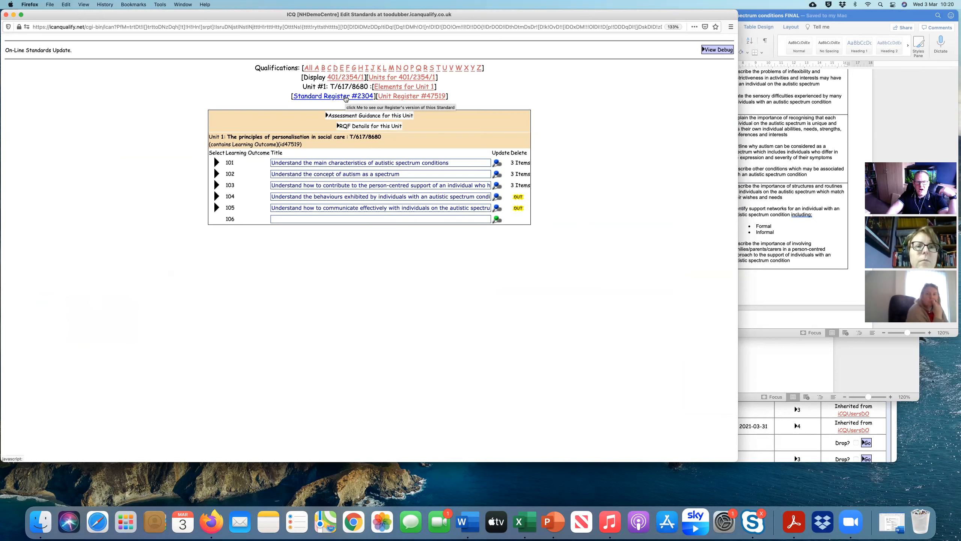
click(415, 79)
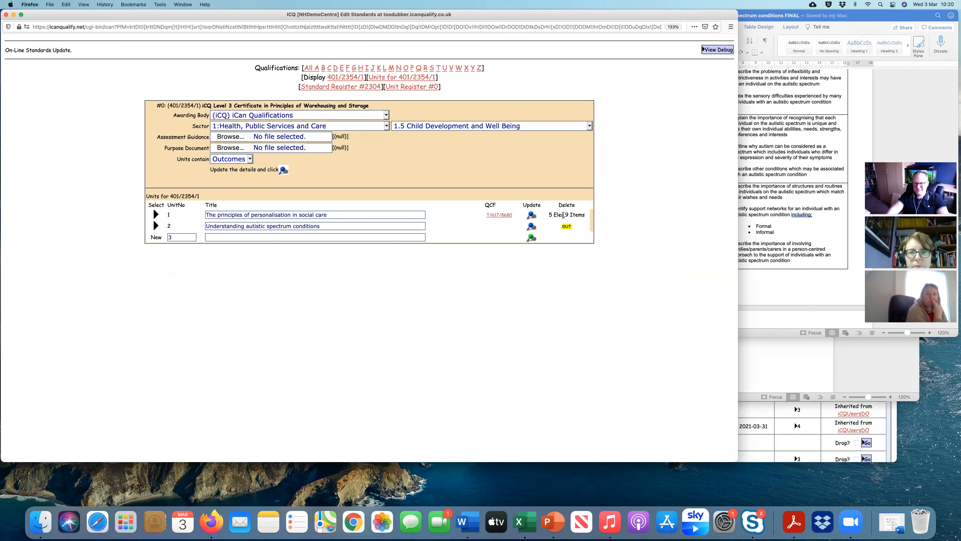
drag(562, 215, 553, 215)
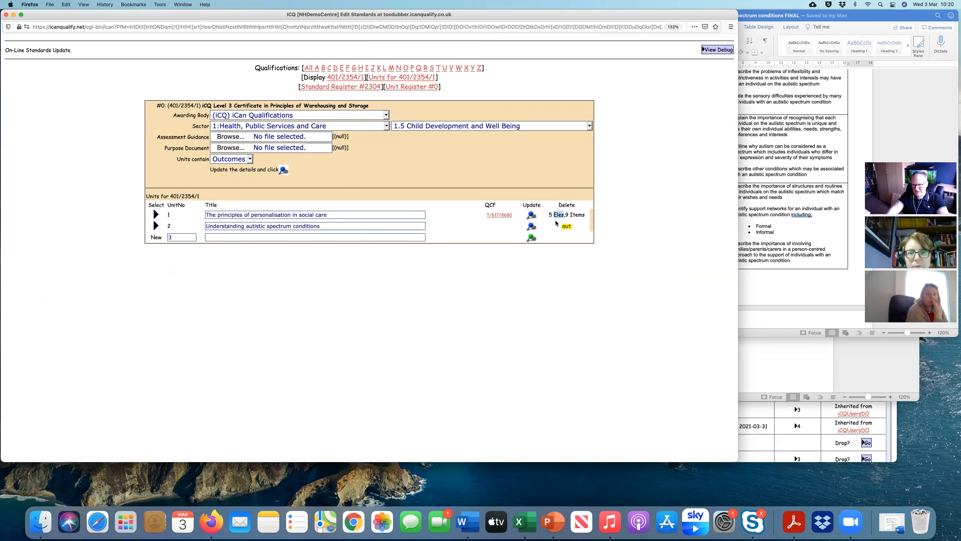
click(565, 215)
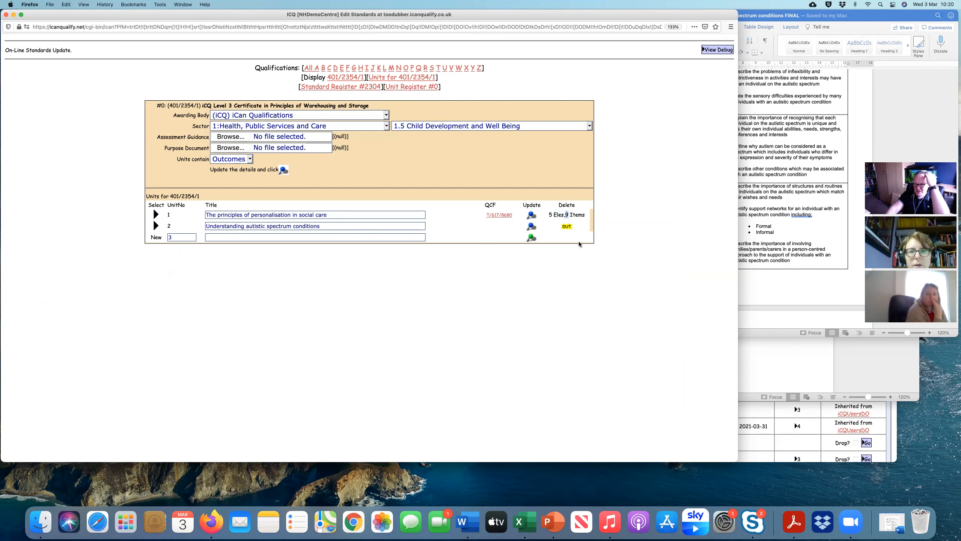
Step: Minimise the Unit 4 document and the HTML codes document to clear the view of the standards database
click(793, 234)
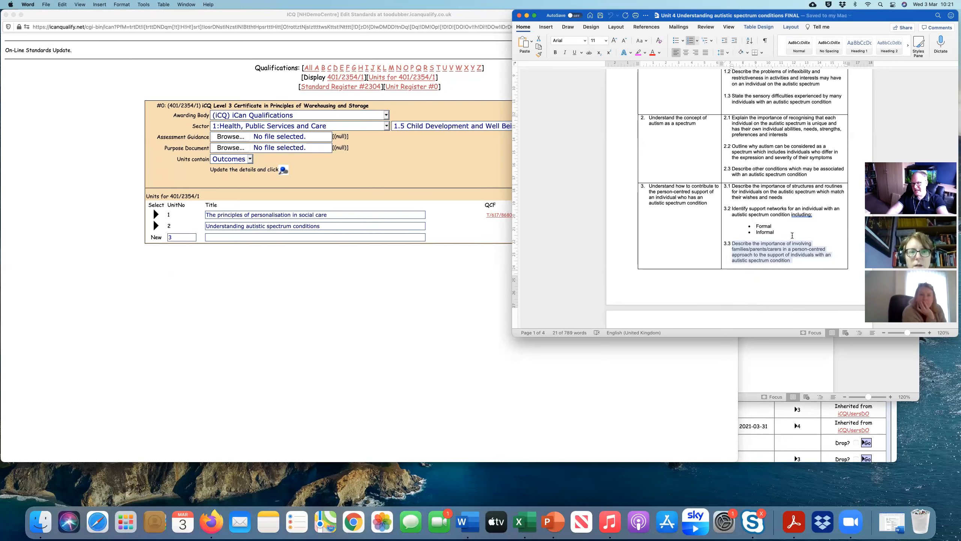
scroll(792, 235, up, 4)
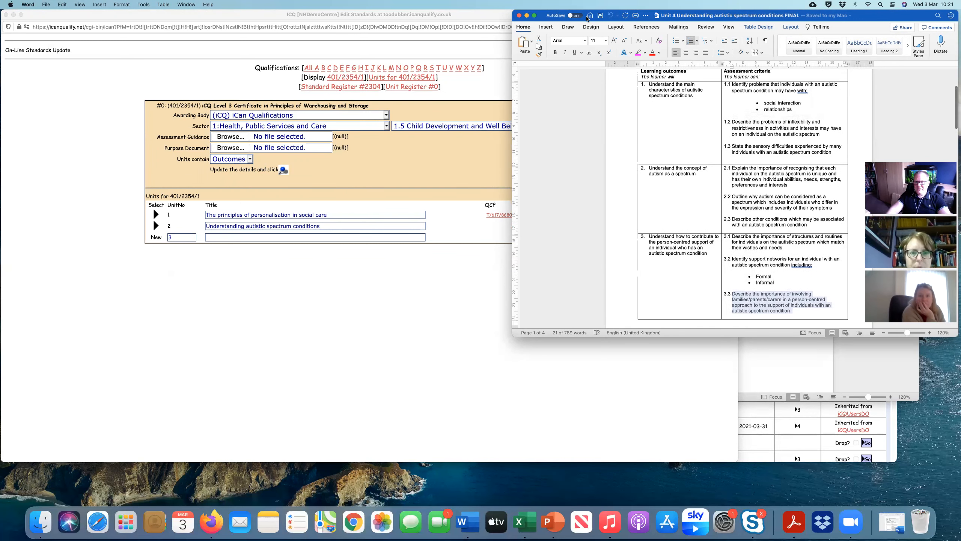
click(849, 16)
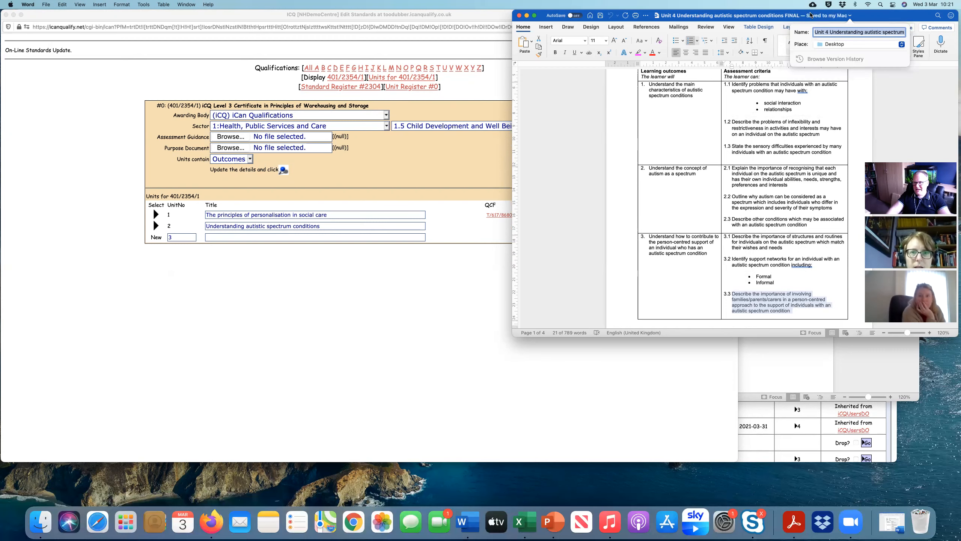
drag(879, 18, 901, 18)
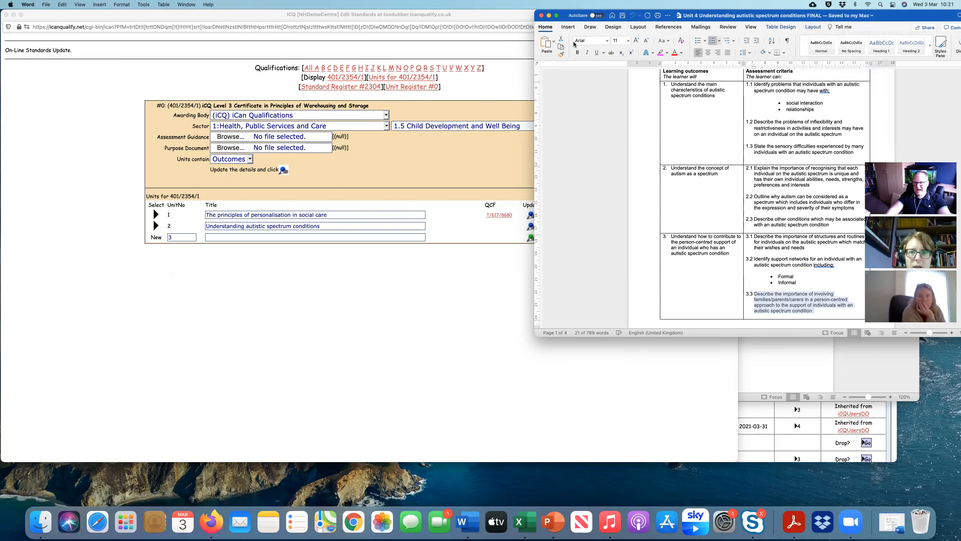
click(548, 15)
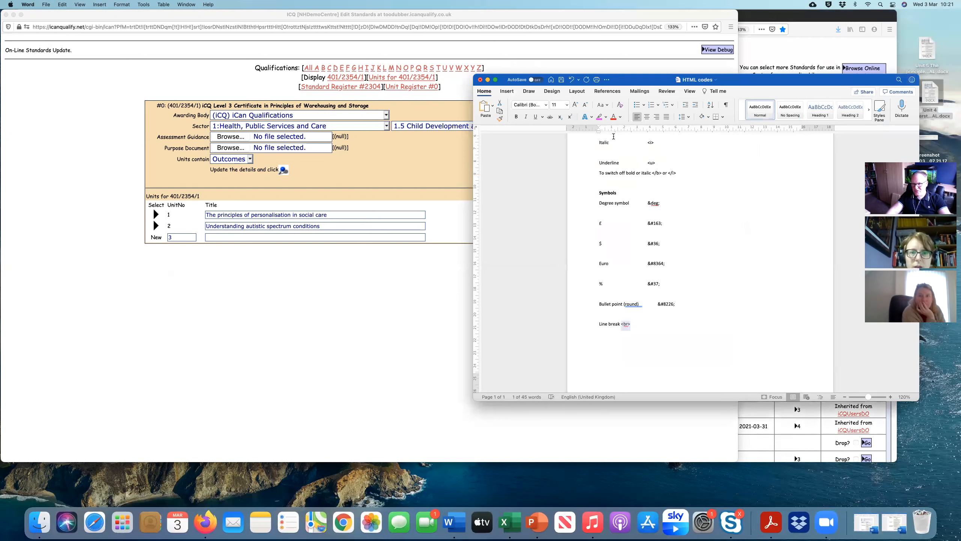
click(488, 79)
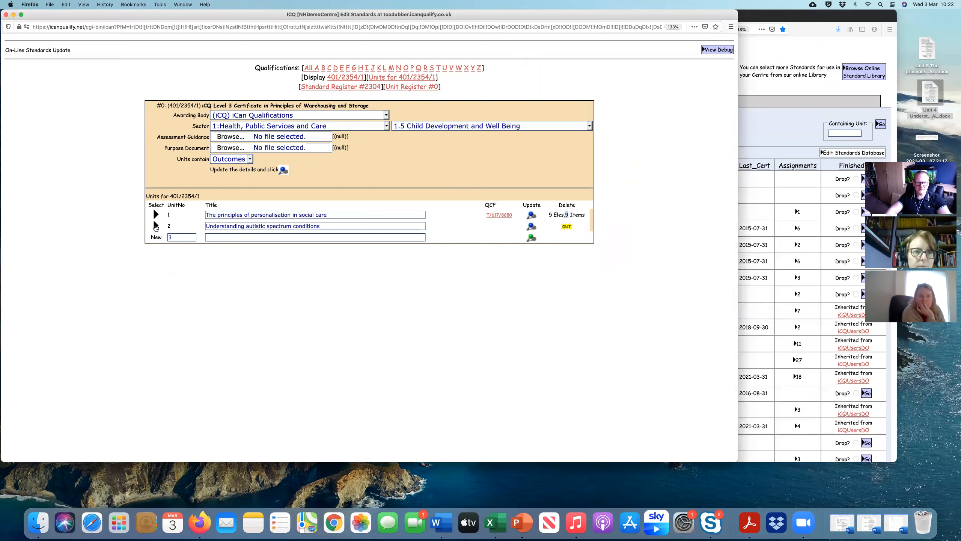
Step: Open the RQF details for Unit 2, Understanding autistic spectrum conditions, and set the unit owner to iCQ
click(155, 226)
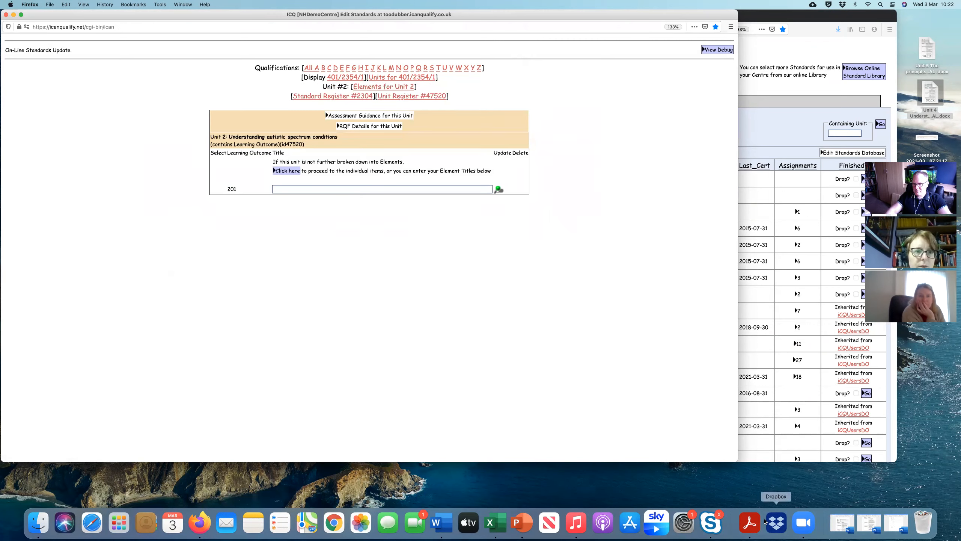
click(382, 127)
click(335, 138)
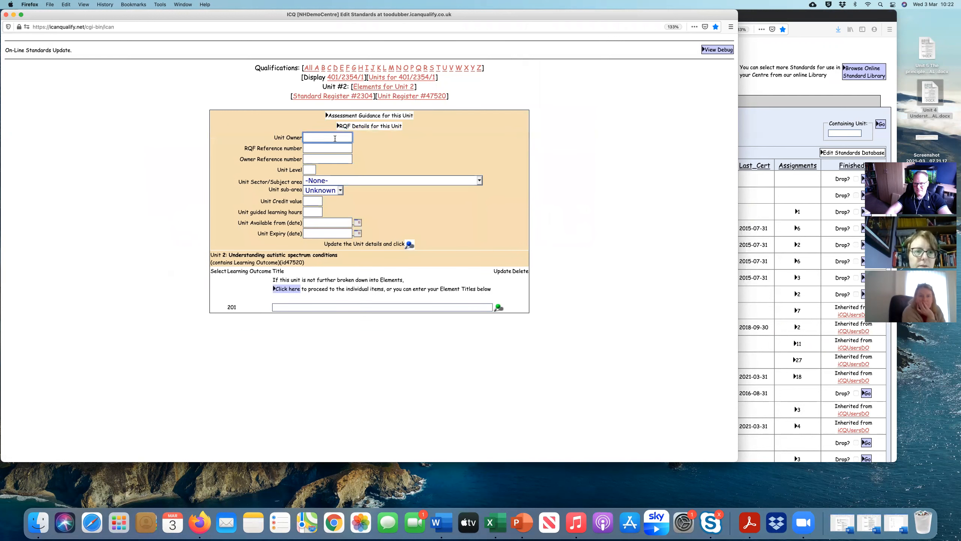
text(iCQ)
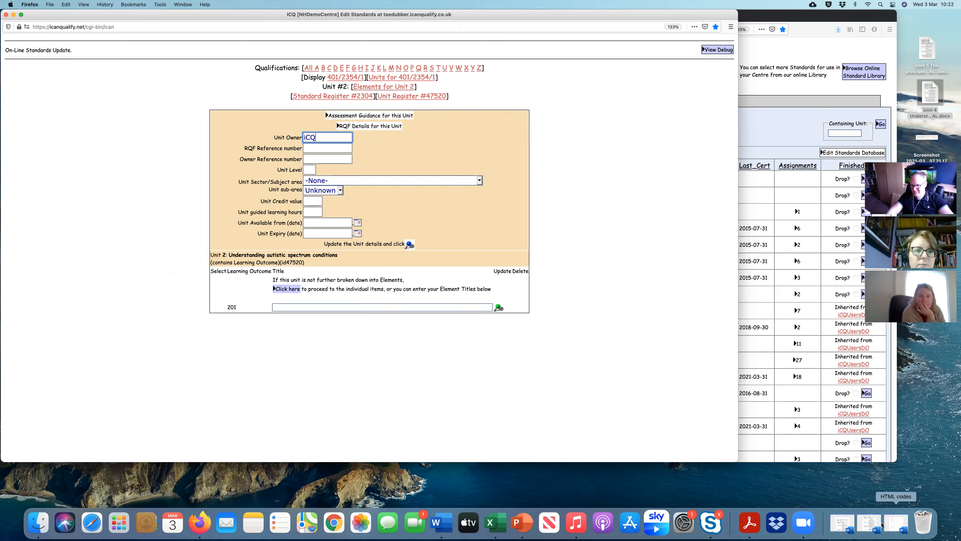
click(868, 521)
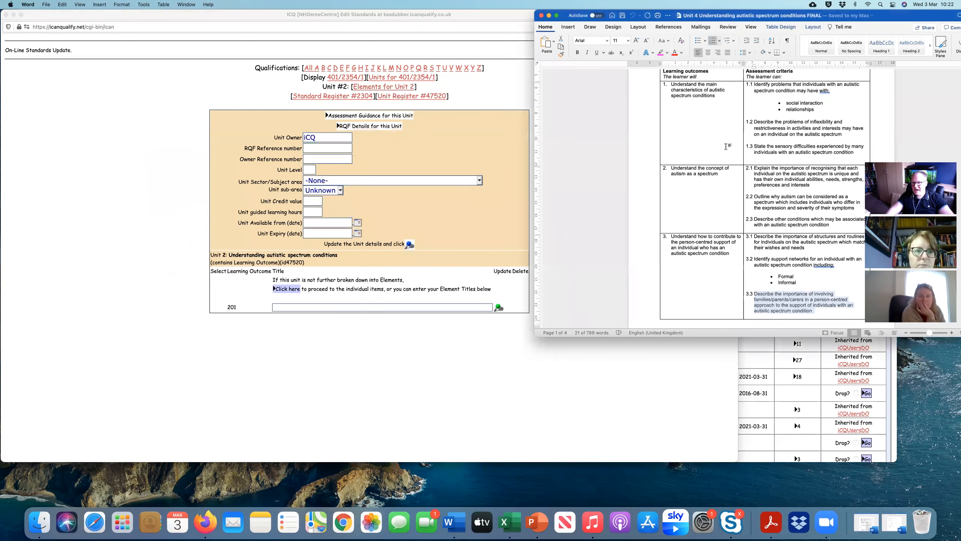
scroll(726, 148, up, 5)
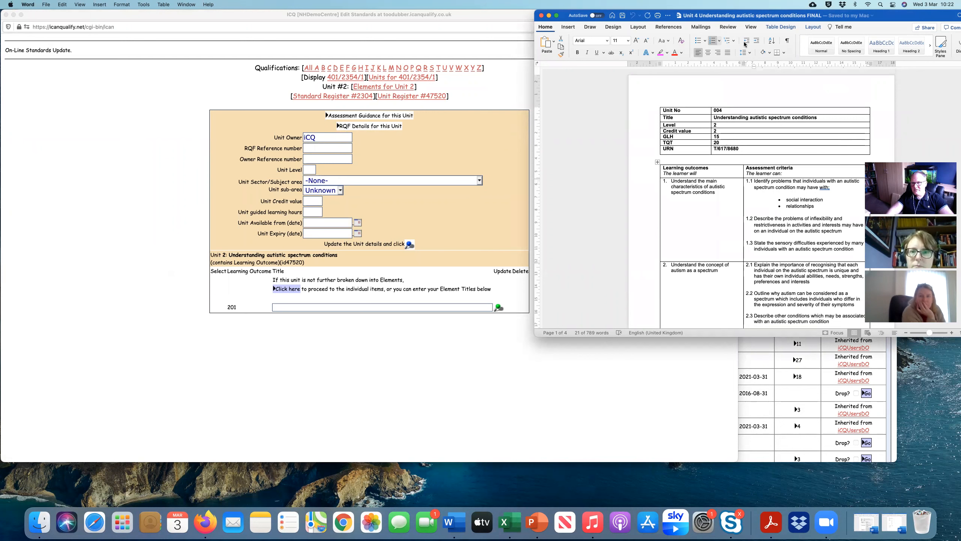
drag(739, 148, 719, 146)
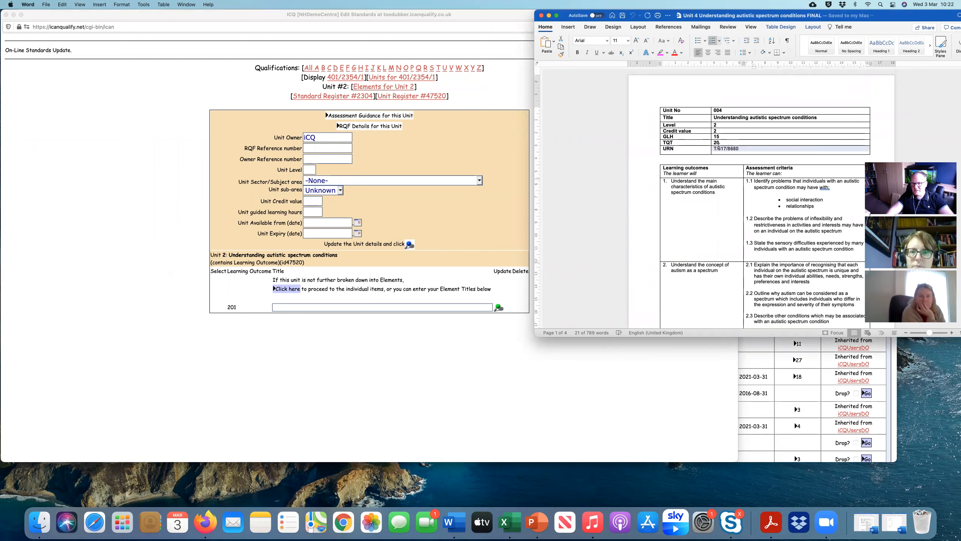
click(548, 17)
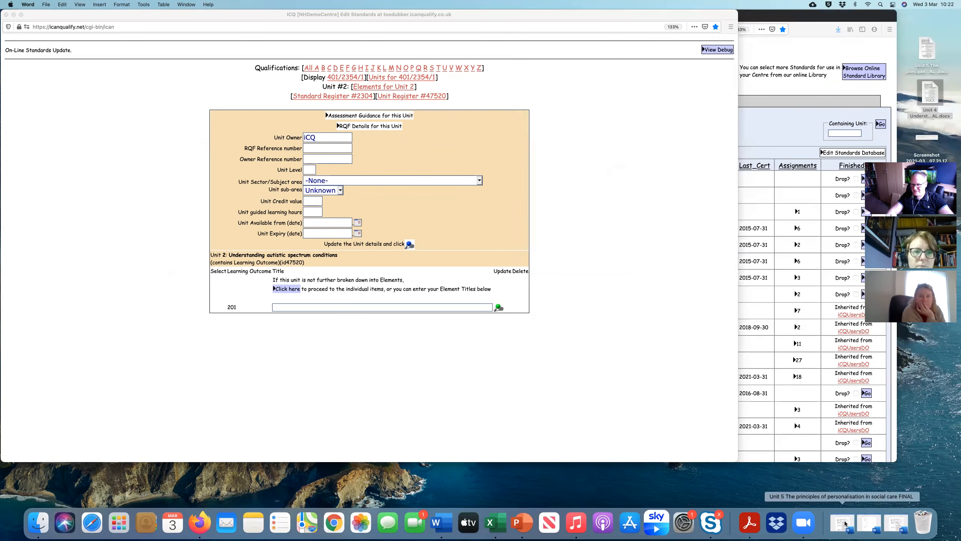
Step: Copy the URN A/617/8681 from the Unit 5 Word document into Unit 2's RQF reference number
click(839, 522)
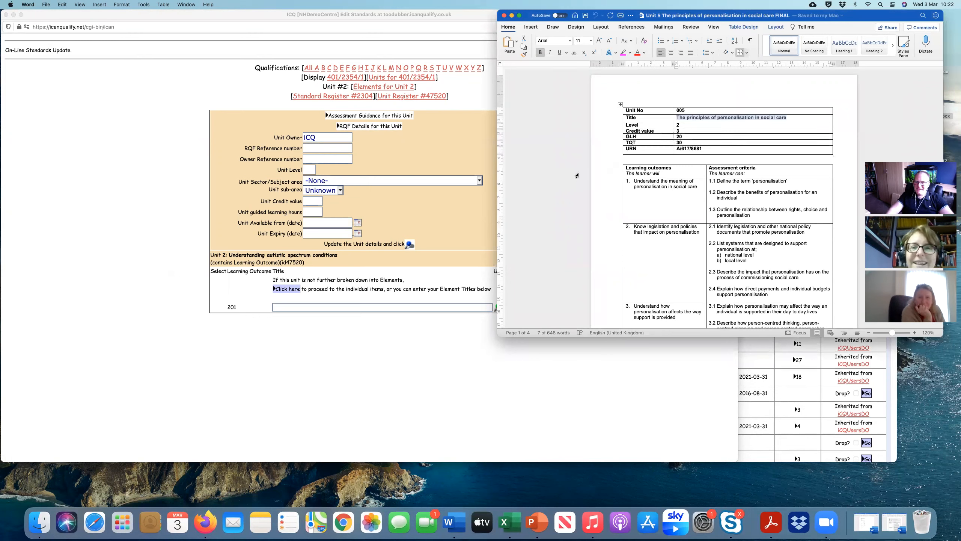
drag(703, 149, 676, 149)
key(super+c)
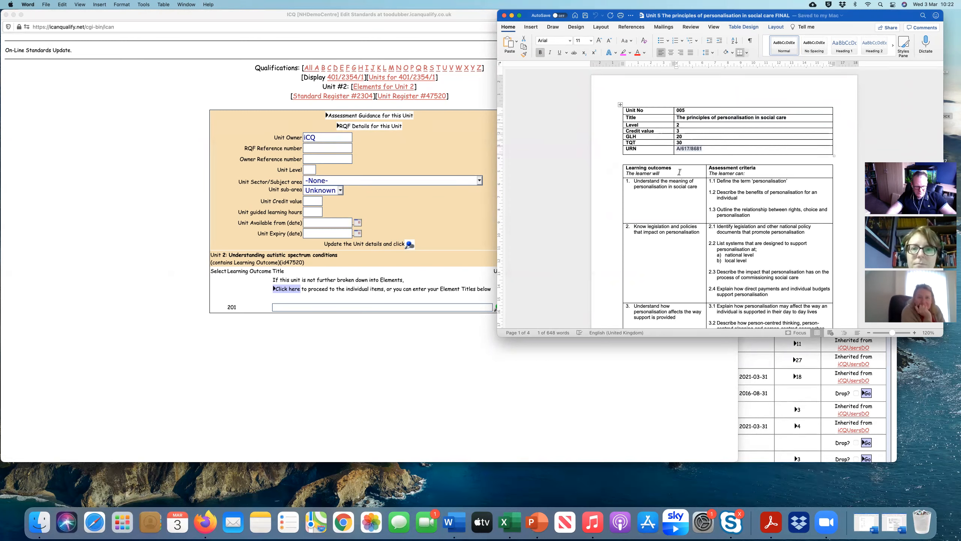
click(307, 147)
key(super+v)
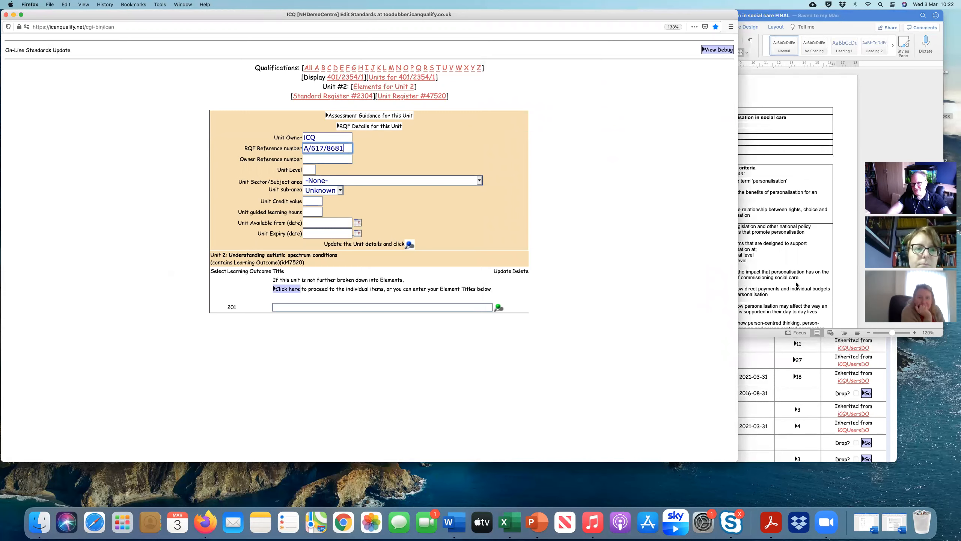
Step: Leave the owner reference number empty and set Unit 2's level to 2
click(800, 284)
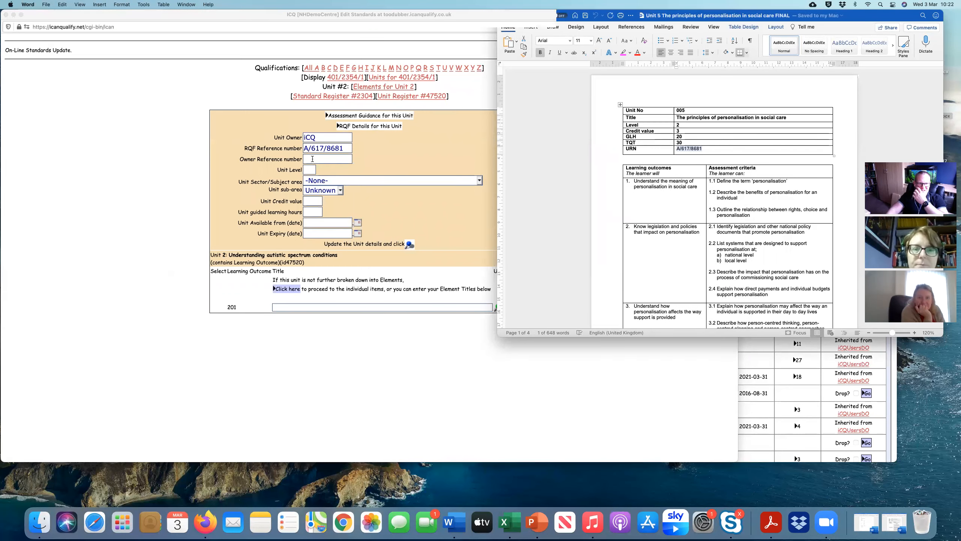
click(312, 159)
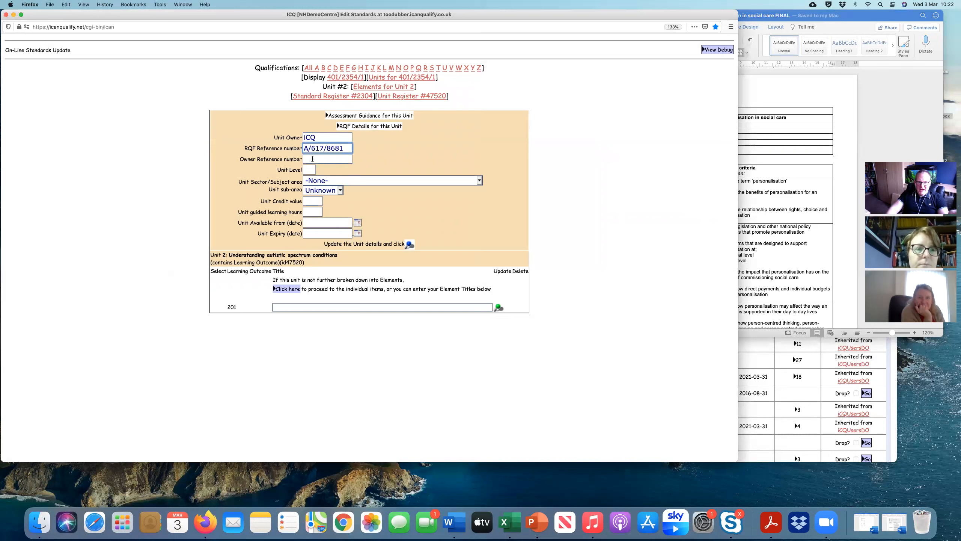
click(313, 159)
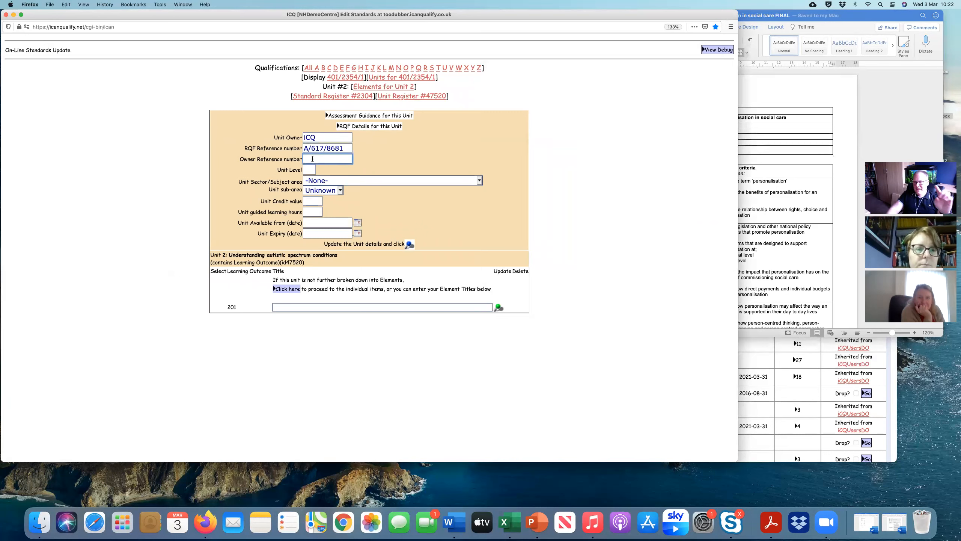
click(315, 171)
text(2)
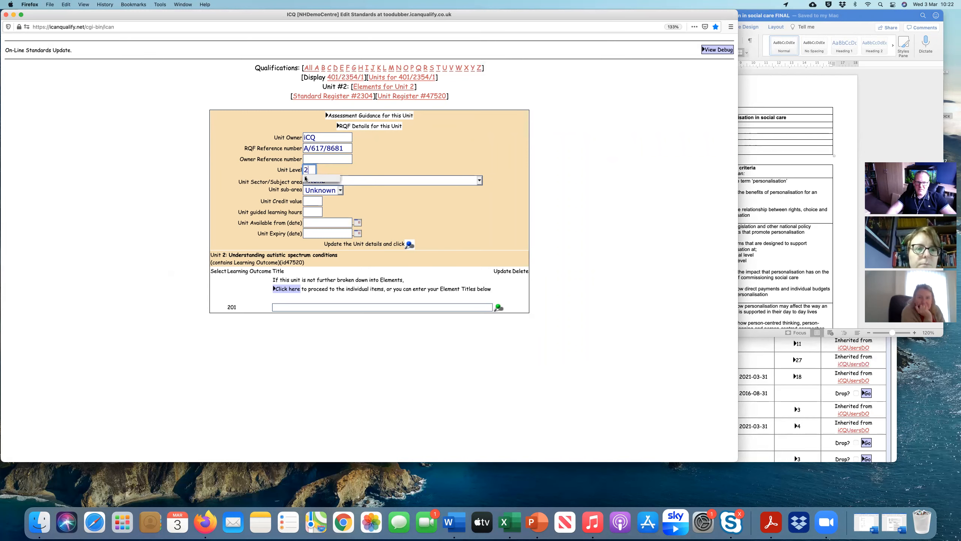
Step: Set Unit 2's sector to "1:Health, Public Services and Care" and its sub-area to "1.3 Health and Social Care"
click(315, 182)
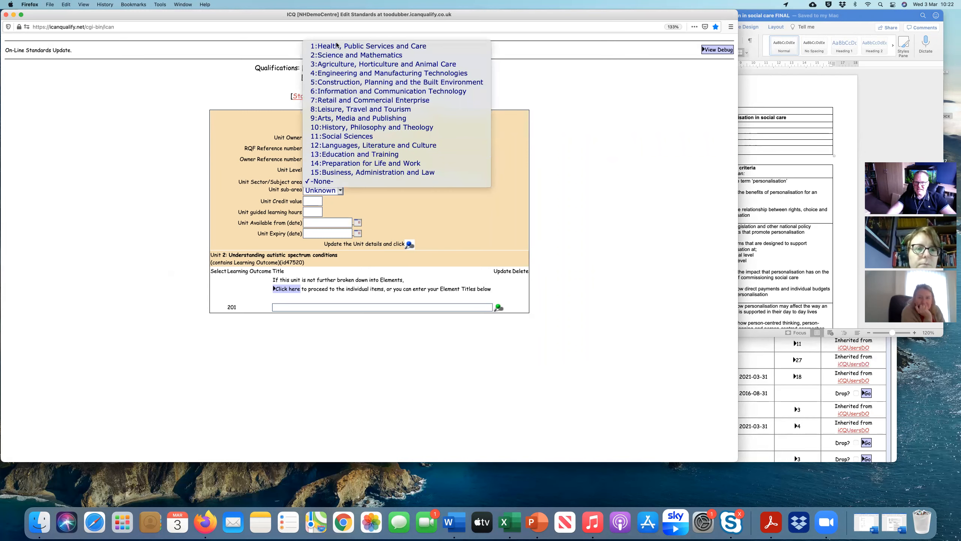
key(Return)
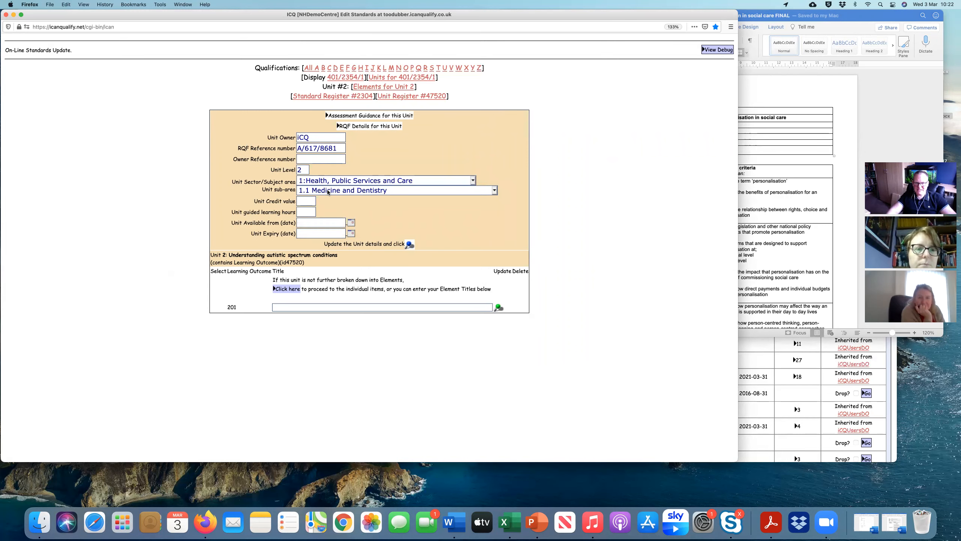
click(329, 191)
click(341, 209)
Step: Check the Unit 5 Word document and set Unit 2's credit value to 3 and guided learning hours to 20
click(307, 200)
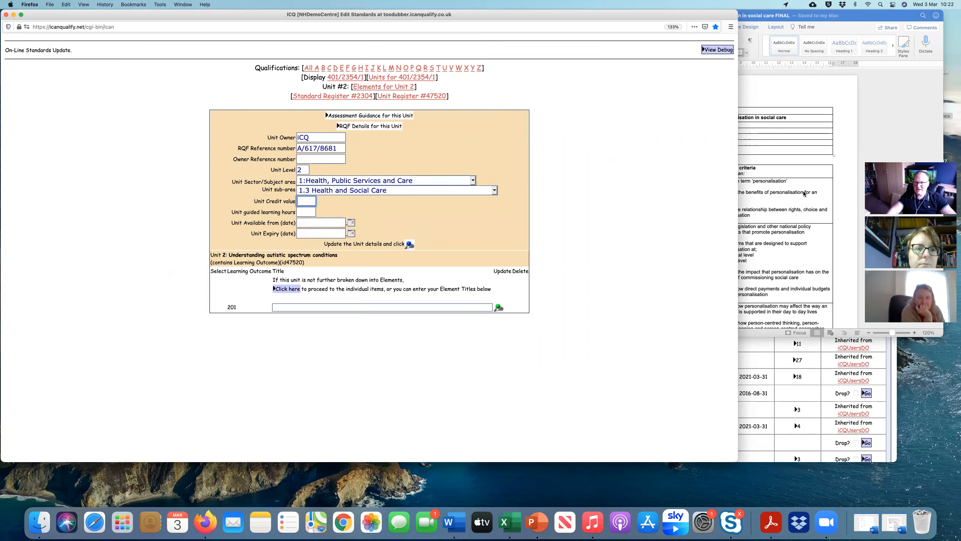
click(768, 194)
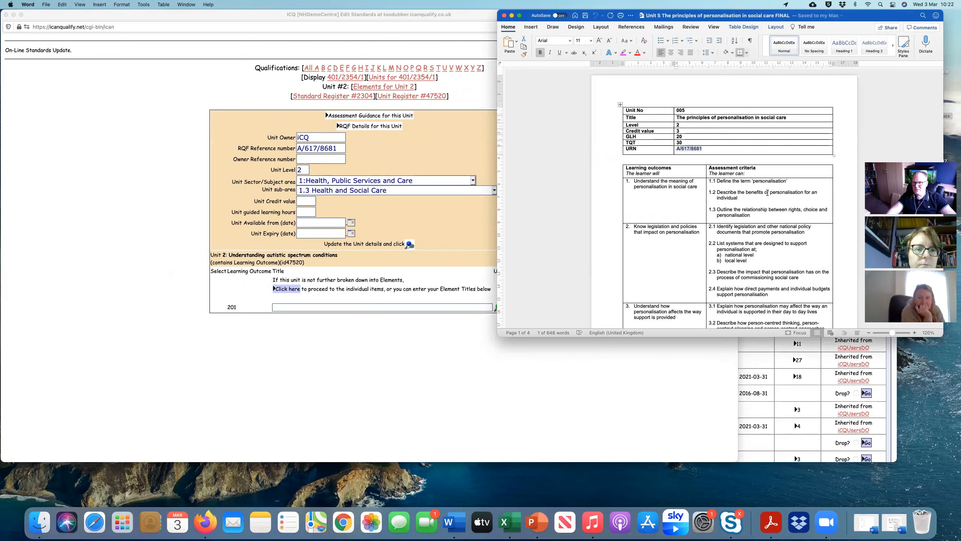
click(303, 202)
text(3)
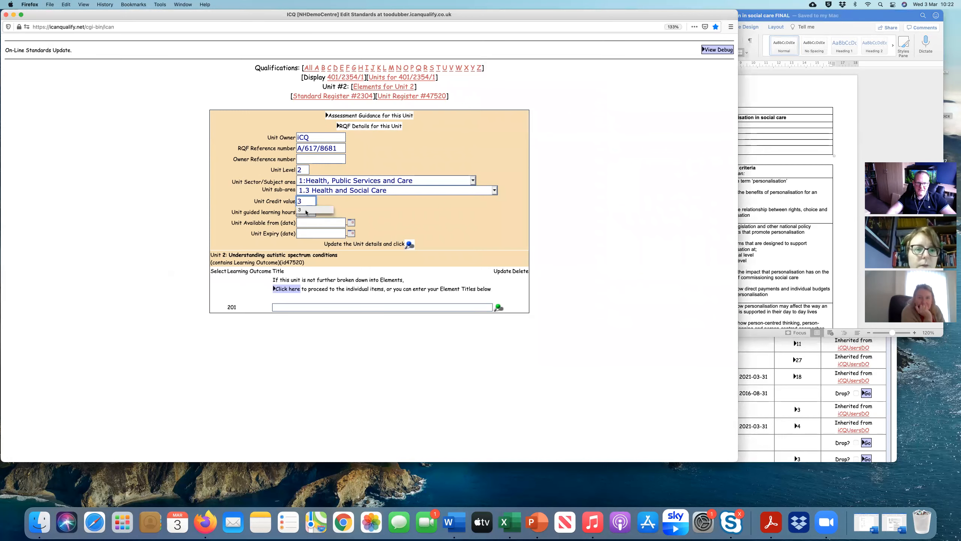
click(768, 199)
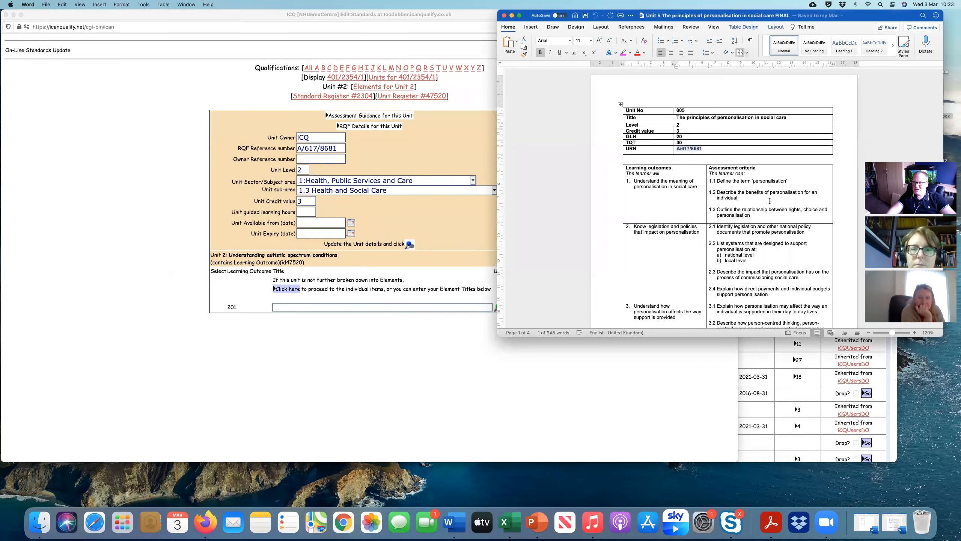
click(306, 212)
text(20)
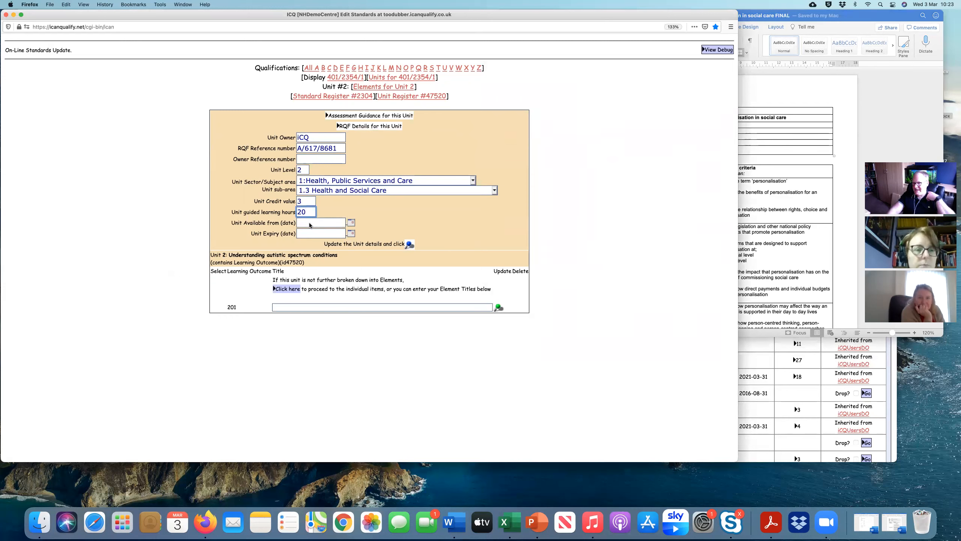
Step: Save Unit 2's RQF details and add learning outcome 201, "Understand the meaning of personalisation in social care", from the Word document without its number
click(409, 244)
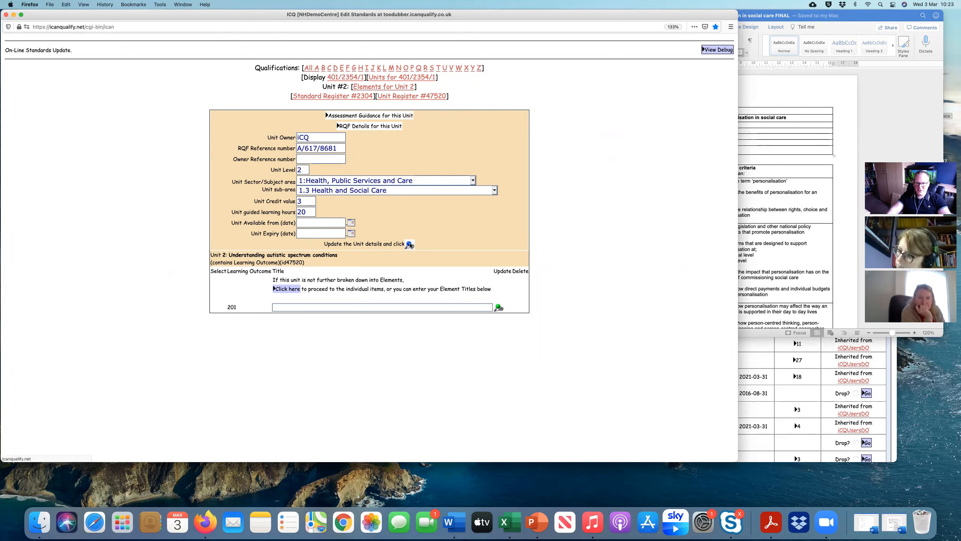
click(763, 288)
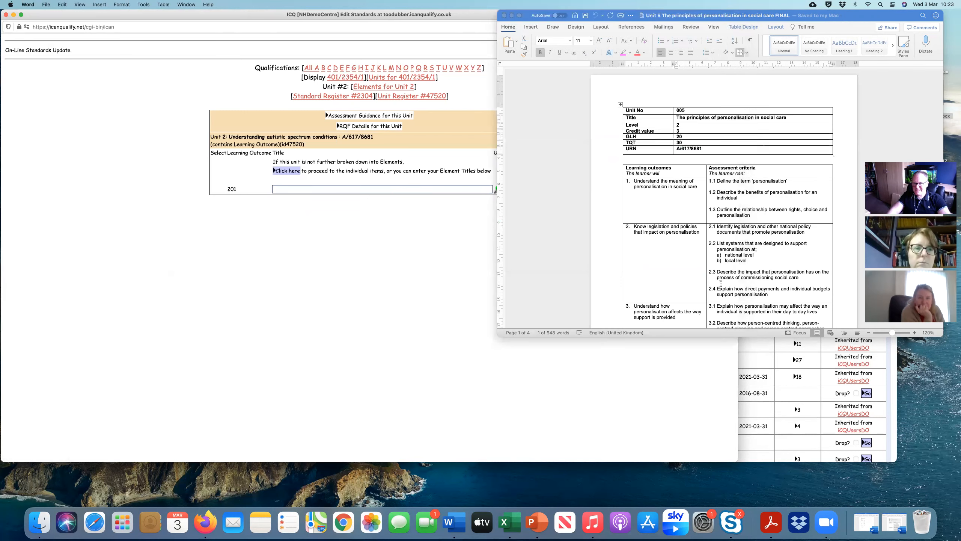
click(262, 227)
click(770, 244)
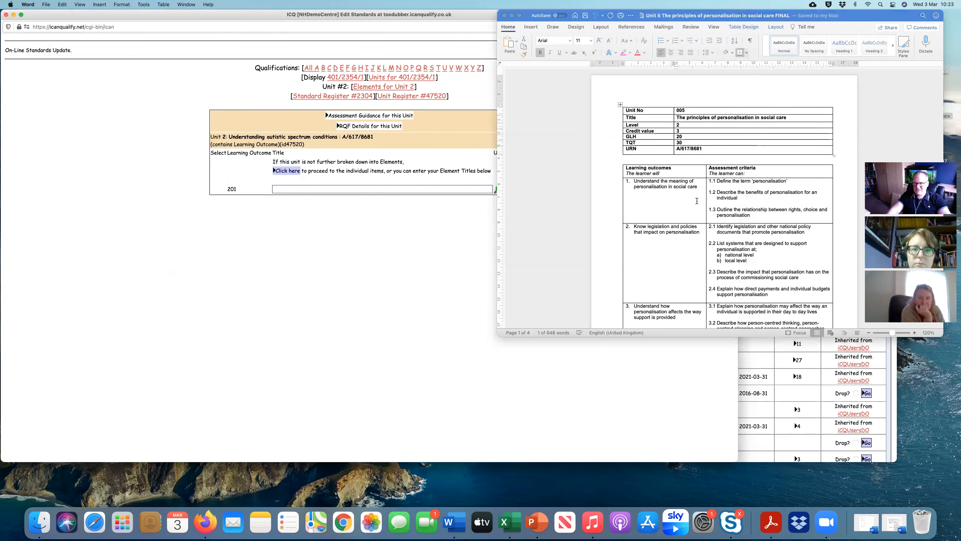
triple_click(643, 182)
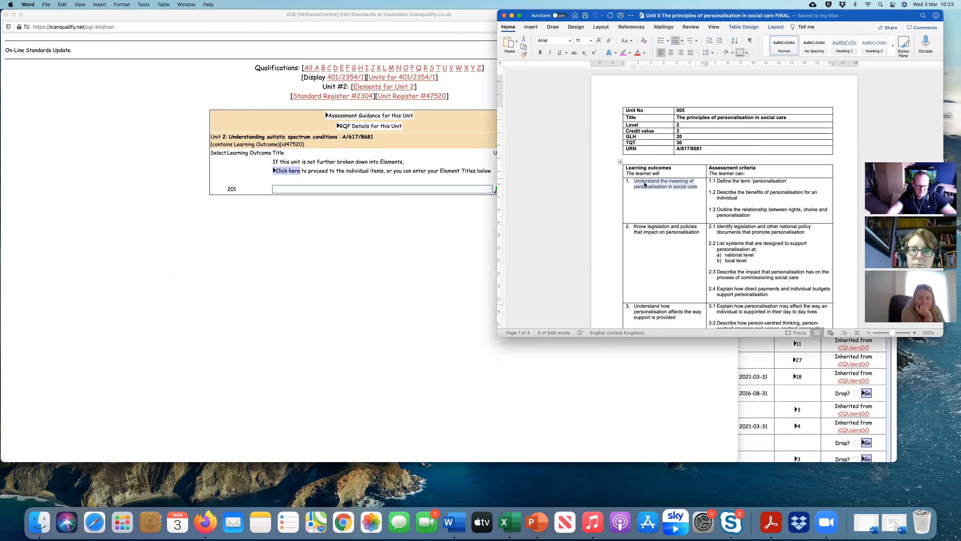
key(super+c)
click(339, 190)
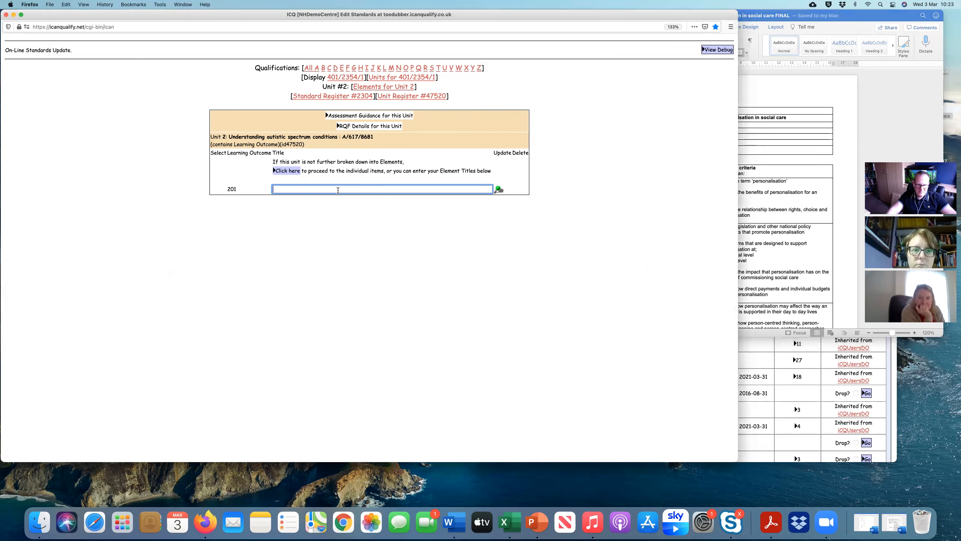
key(super+v)
drag(286, 189, 255, 191)
key(BackSpace)
click(497, 189)
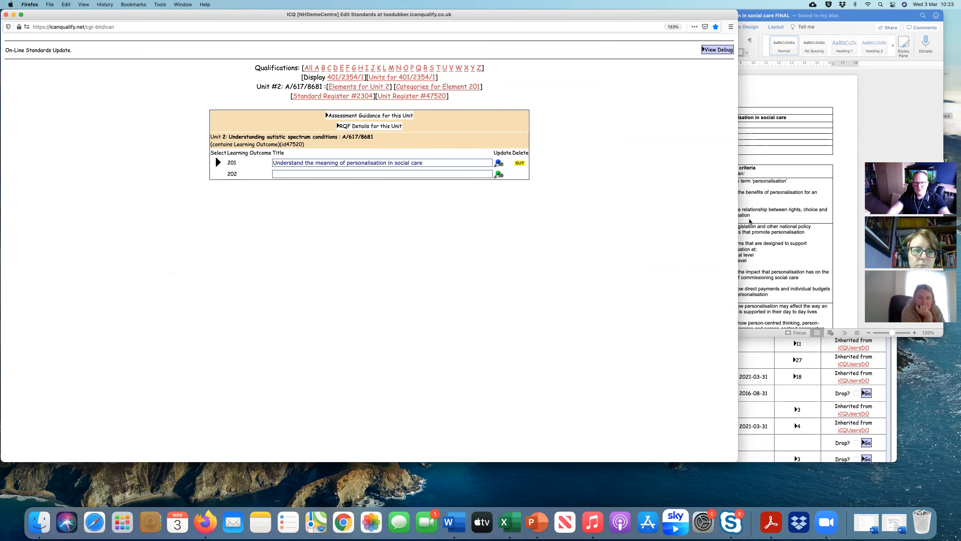
Step: Add learning outcome 202, "Know legislation and policies that impact on personalisation", copied from the Unit 5 Word document without its number
click(791, 232)
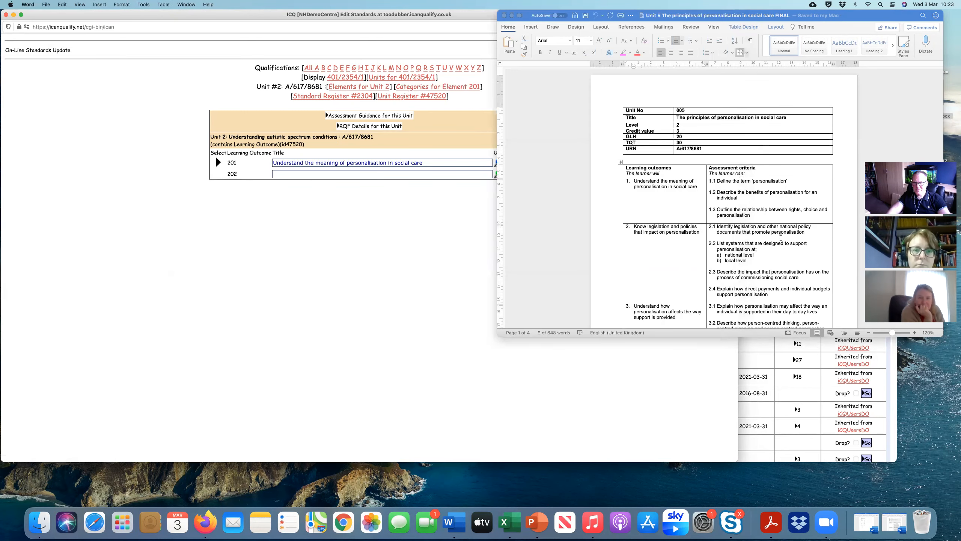
click(332, 268)
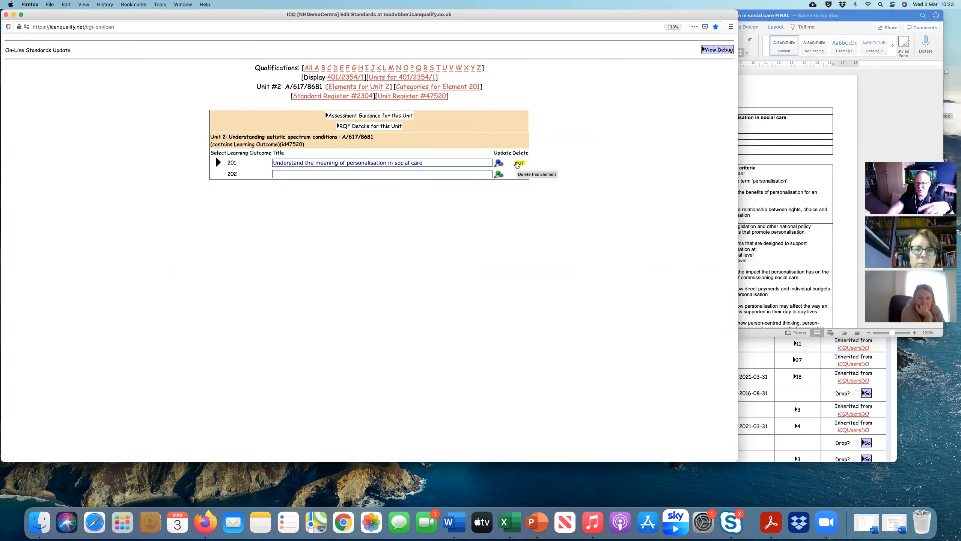
click(760, 244)
triple_click(645, 224)
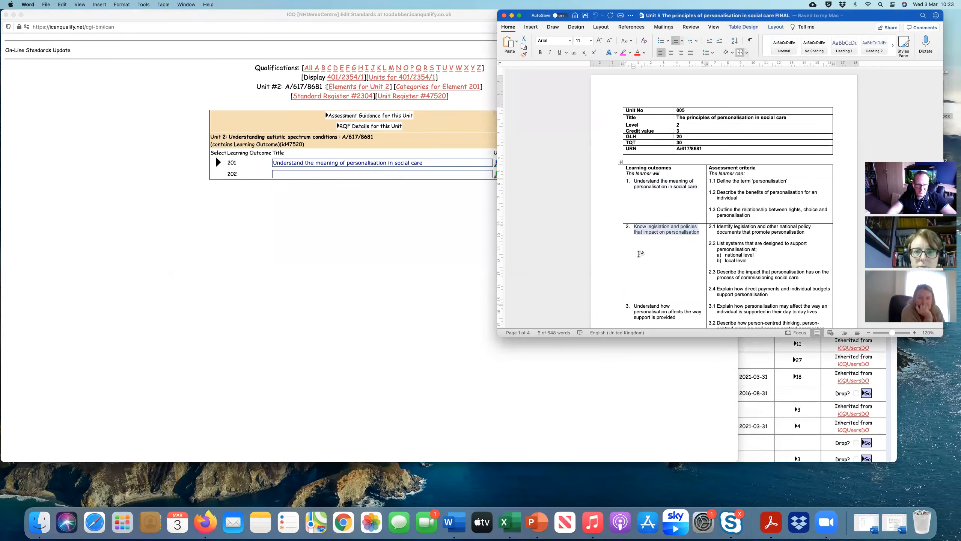
click(305, 276)
click(279, 173)
key(super+v)
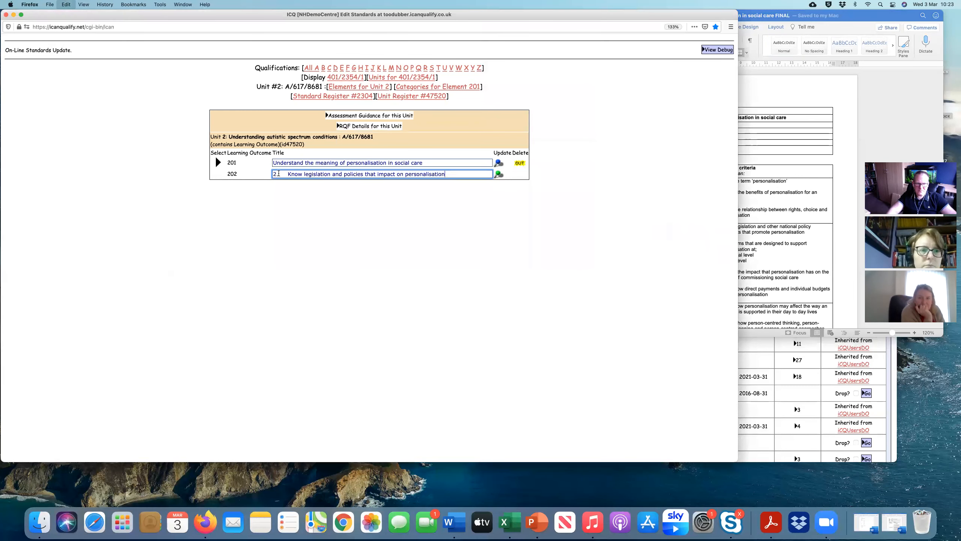
drag(288, 174, 246, 175)
key(BackSpace)
click(682, 331)
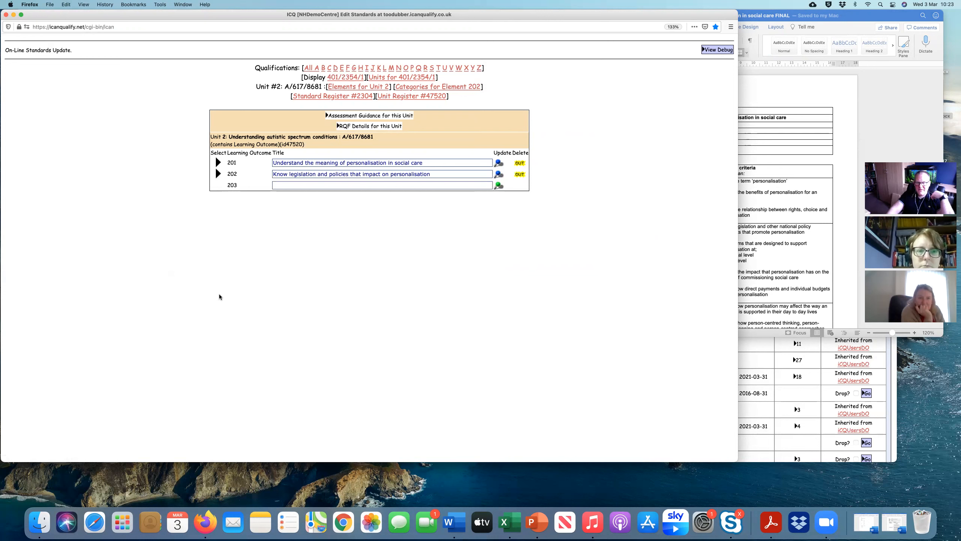
Step: Give learning outcome 201 the category Assessment Criteria and copy criterion 1.1 from the Unit 5 Word document
click(218, 164)
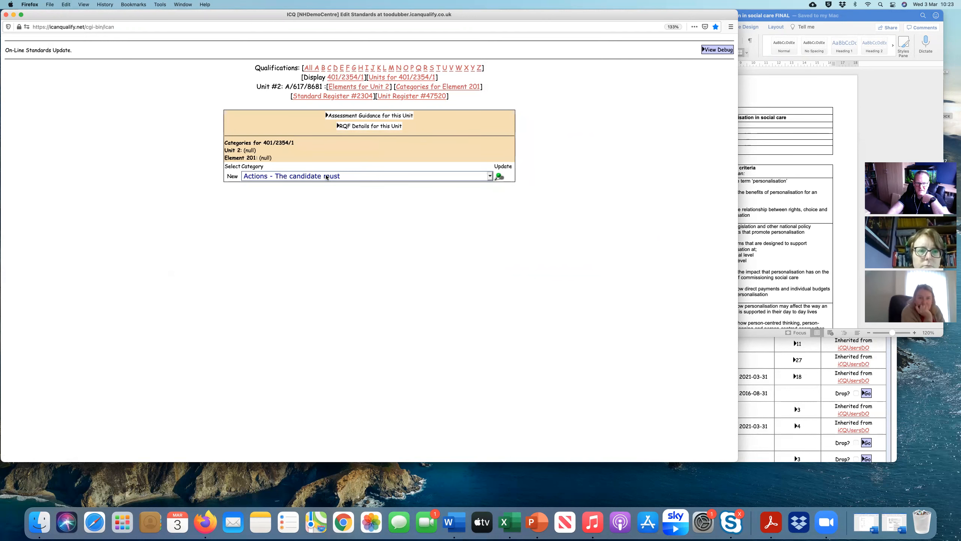
click(327, 177)
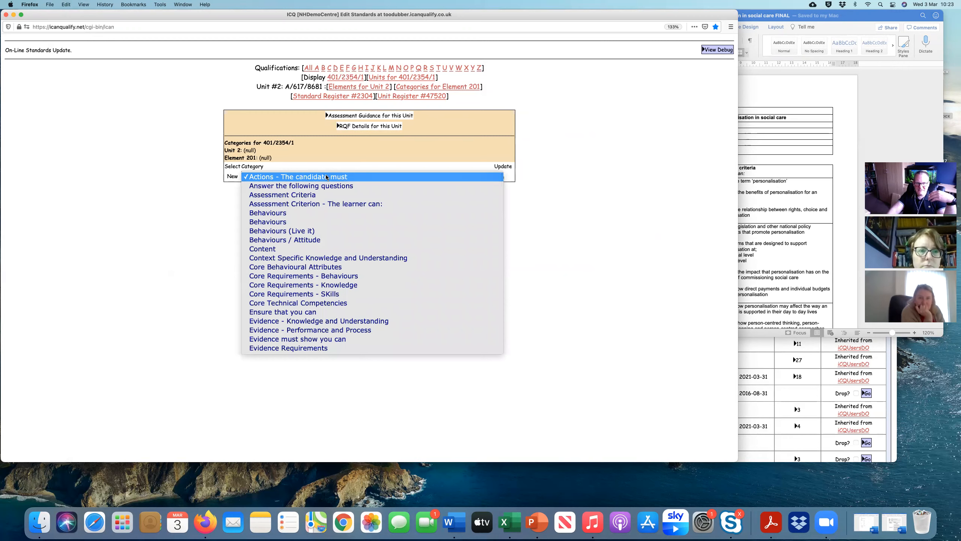
click(305, 195)
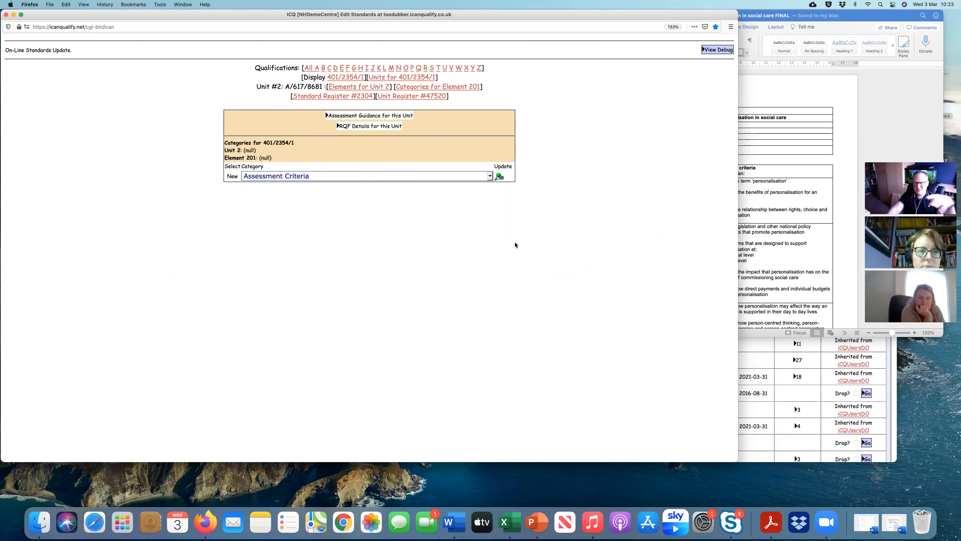
click(774, 242)
drag(794, 181, 717, 181)
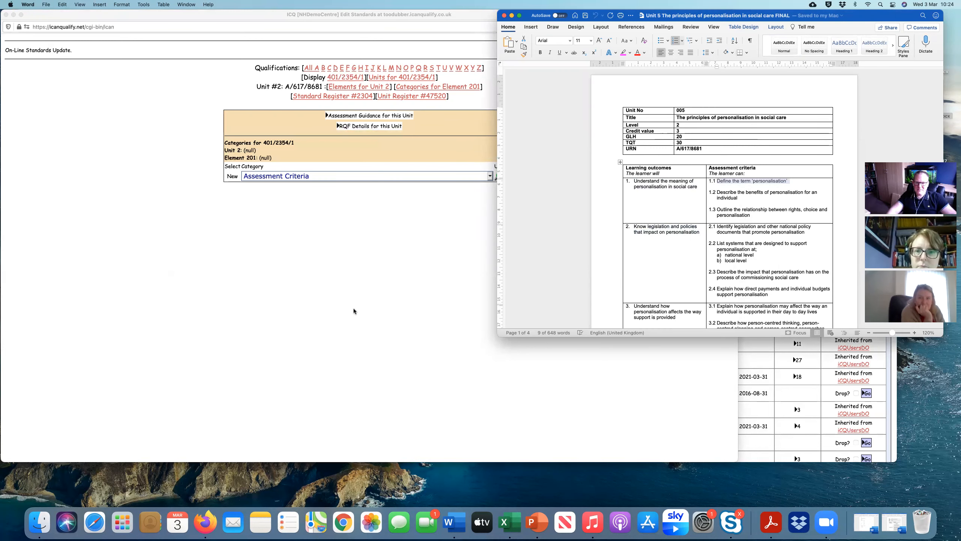
click(354, 311)
click(498, 177)
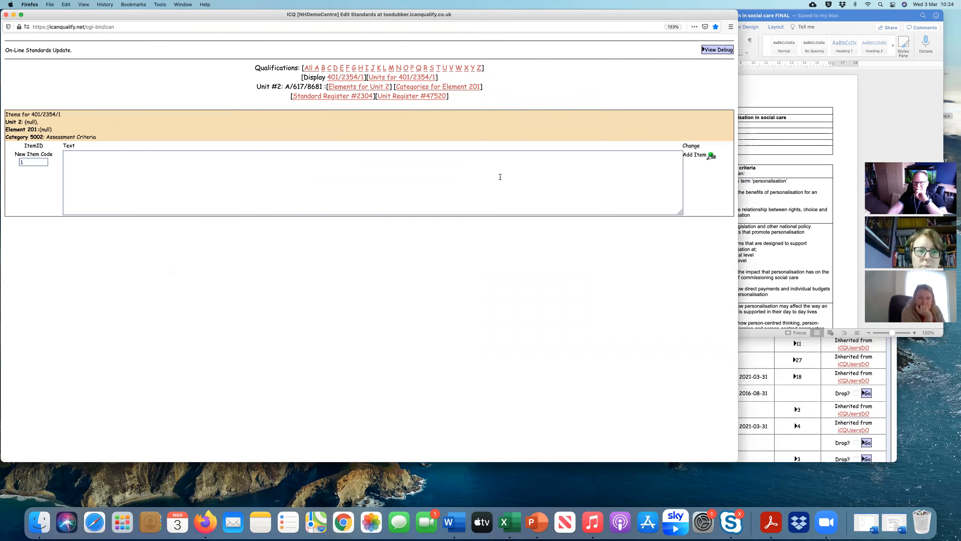
Step: Add the copied criterion "Define the term 'personalisation'" as item 1 of outcome 201, removing its 1.1 numbering
click(376, 195)
key(super+v)
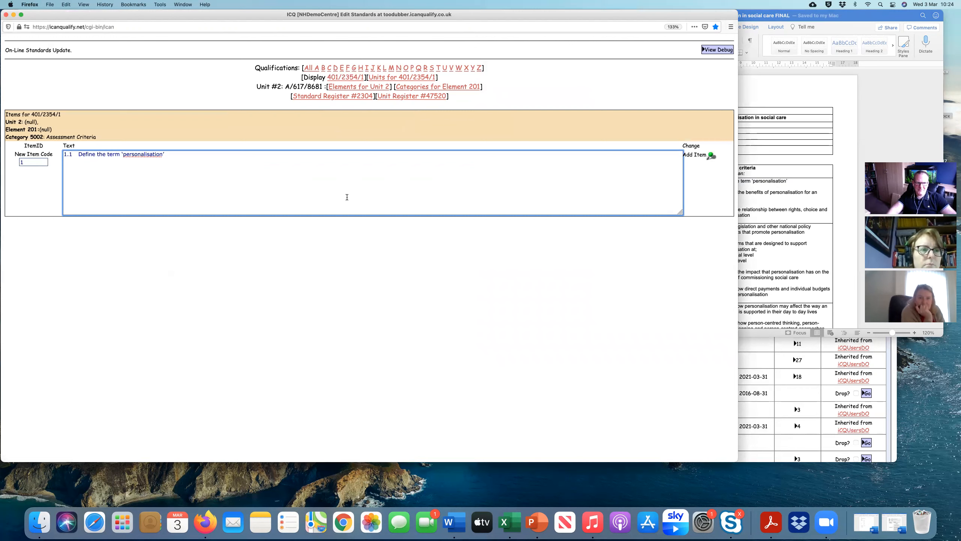
drag(78, 152, 44, 153)
key(BackSpace)
click(711, 156)
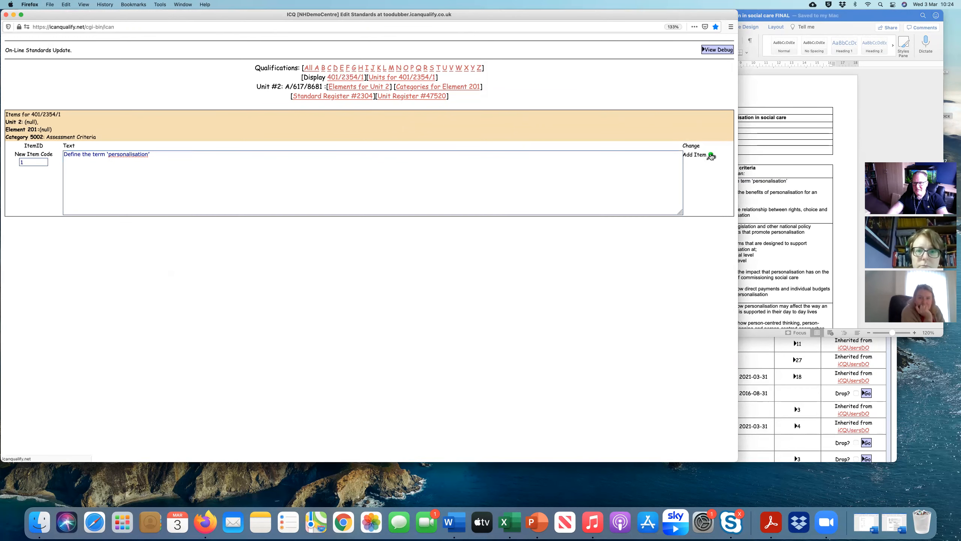
Step: Add criterion 2.2, "List systems that are designed to support personalisation at; a) national level b) local level", from Word as item 2 without its number
click(780, 240)
drag(730, 257, 721, 242)
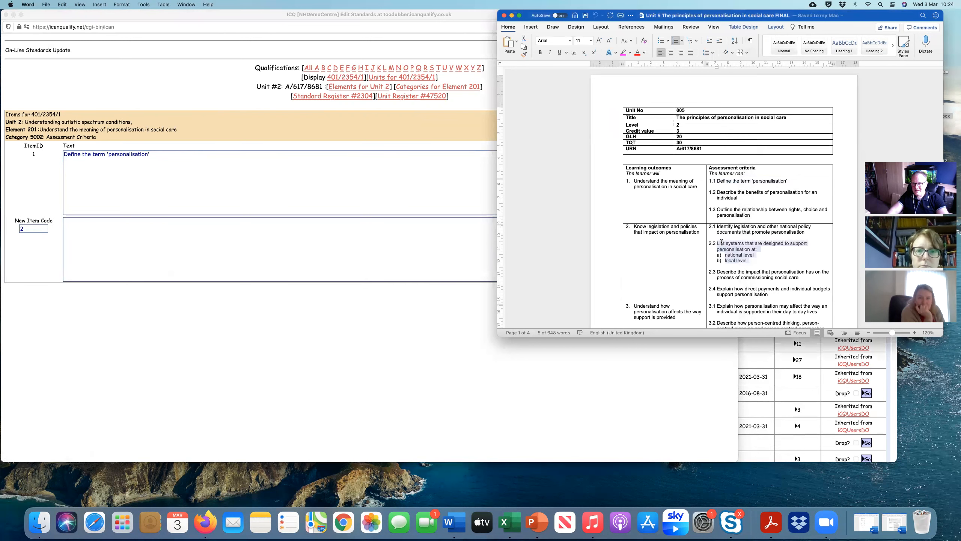
key(super+c)
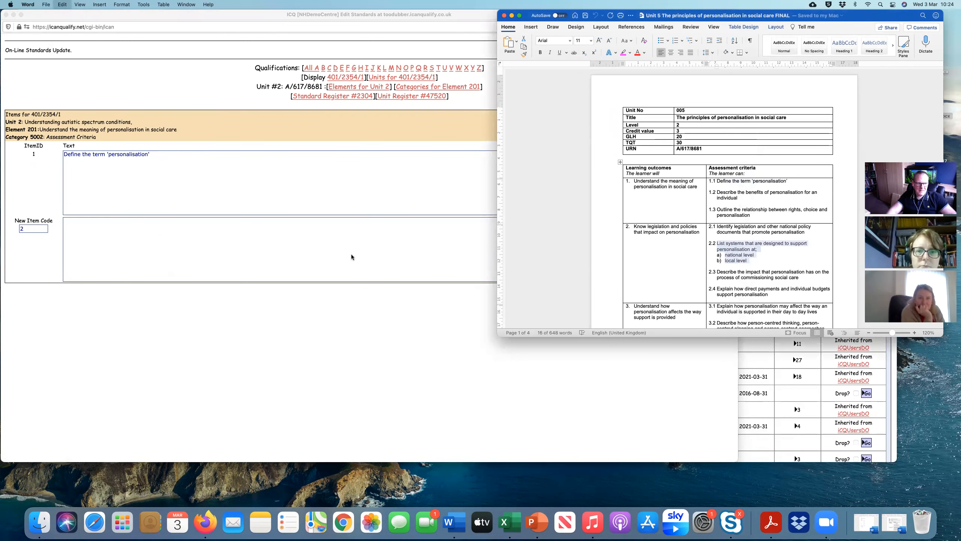
click(292, 254)
key(super+v)
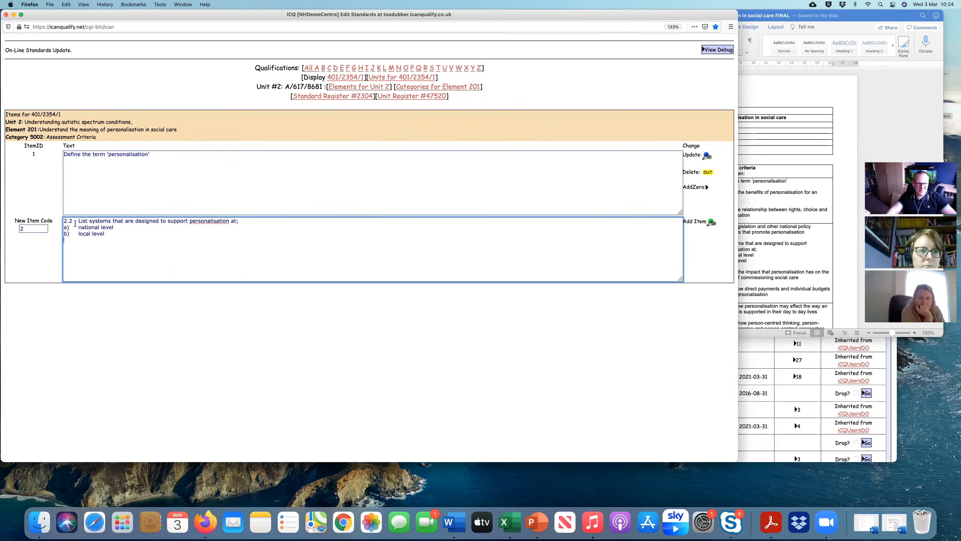
key(super+shift+Left)
key(BackSpace)
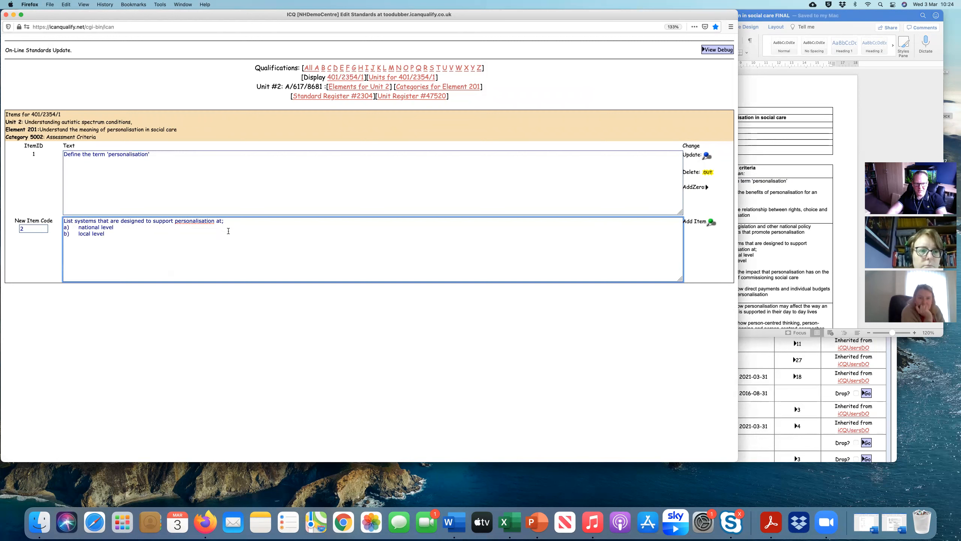
right_click(195, 221)
click(640, 212)
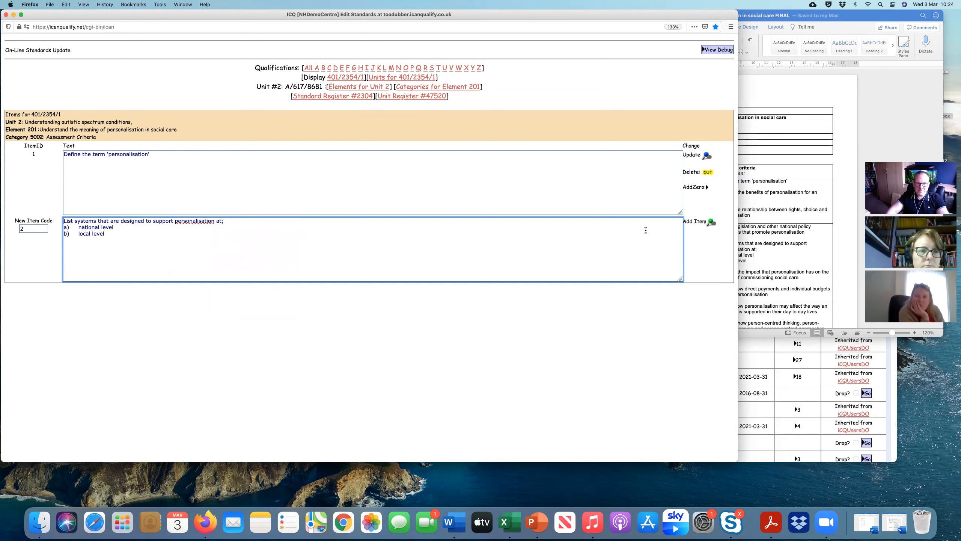
click(711, 222)
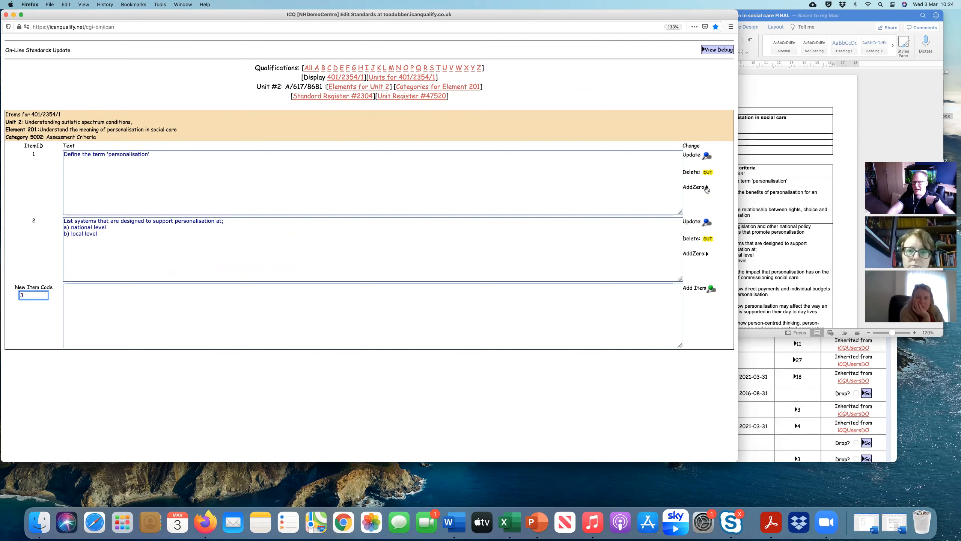
Step: Add a leading zero to the codes of items 1 and 2 and return to Unit 2's learning outcomes
click(707, 188)
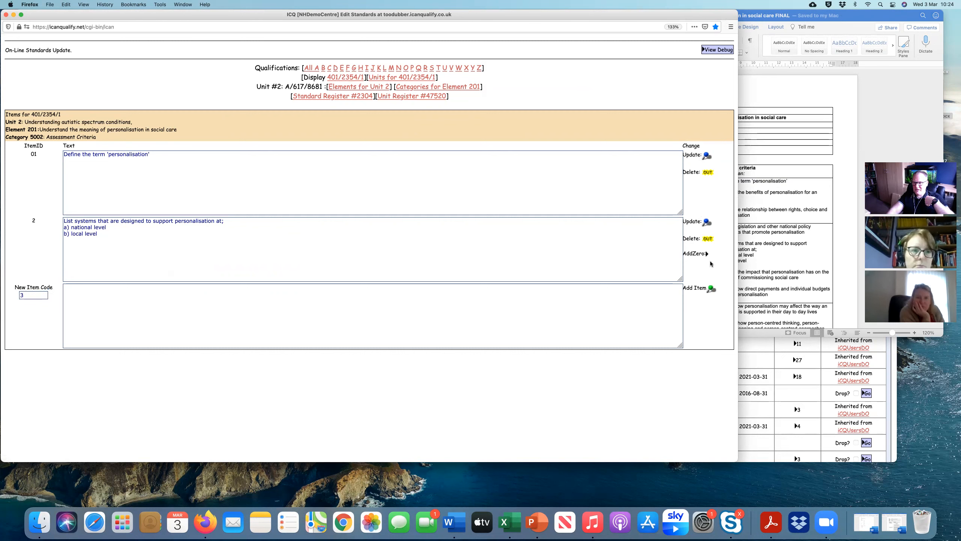
click(706, 254)
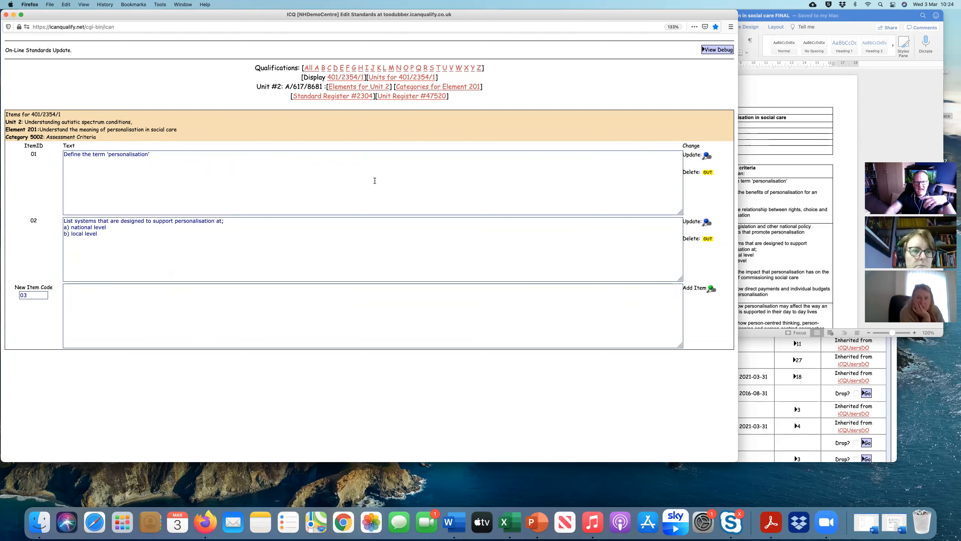
click(373, 87)
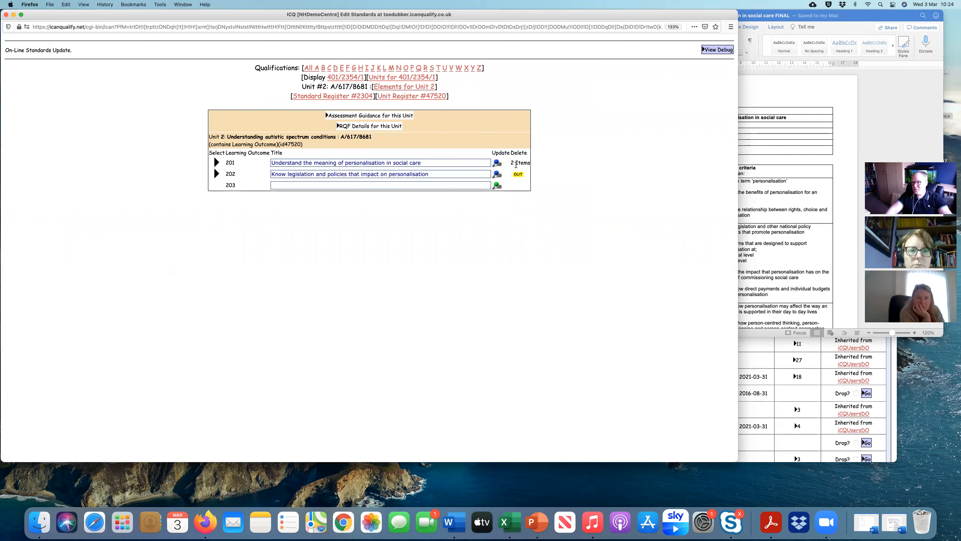
click(776, 249)
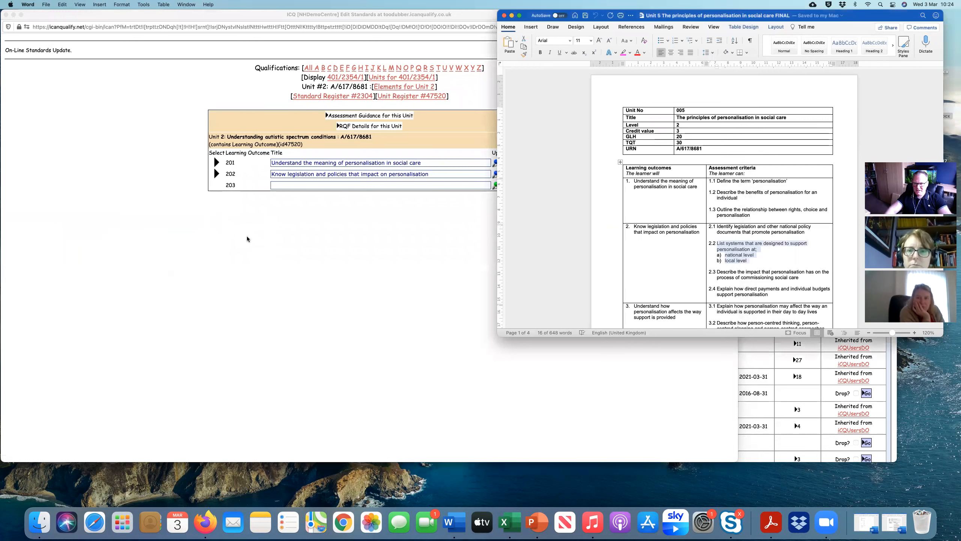
click(725, 201)
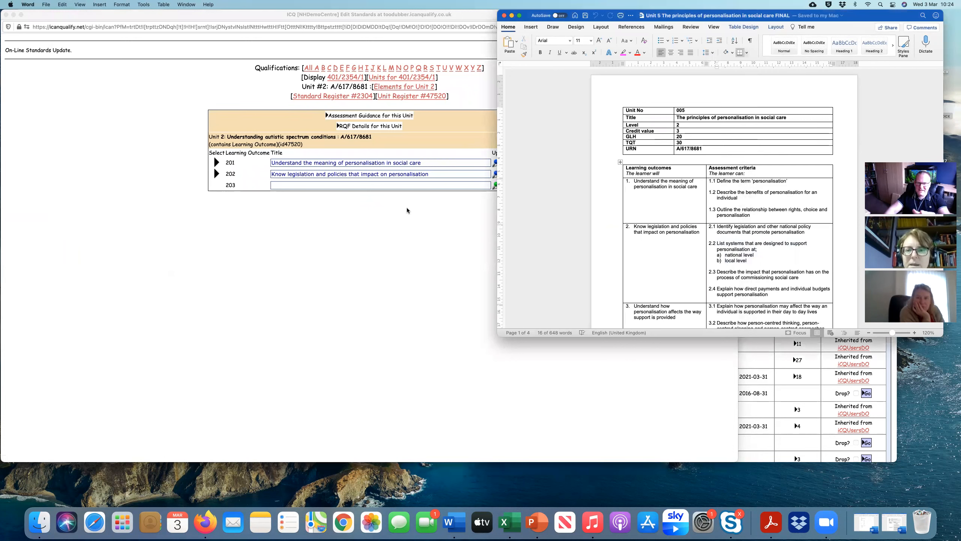
click(361, 237)
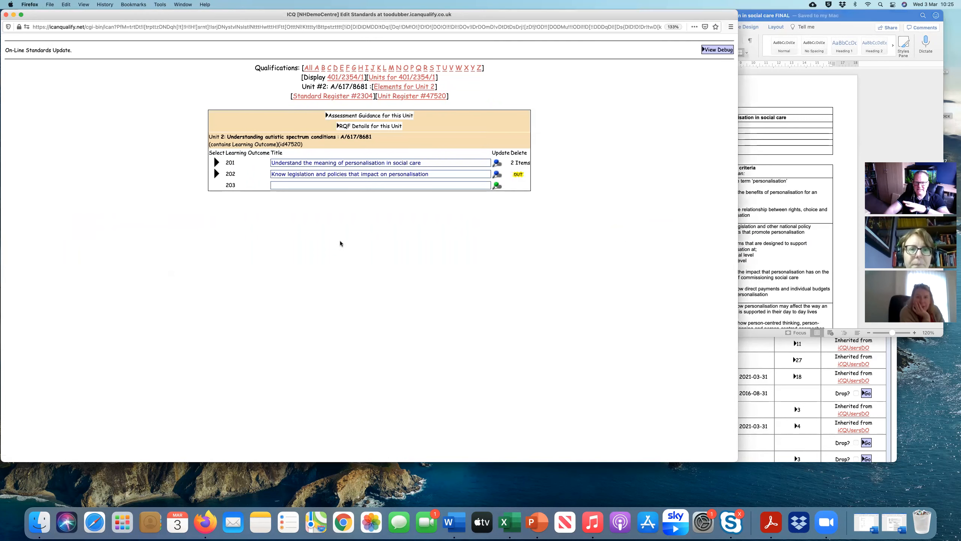
Step: Display qualification 401/2354/1 and review the learning outcomes and assessment criteria of Unit 1 and Unit 2
click(388, 78)
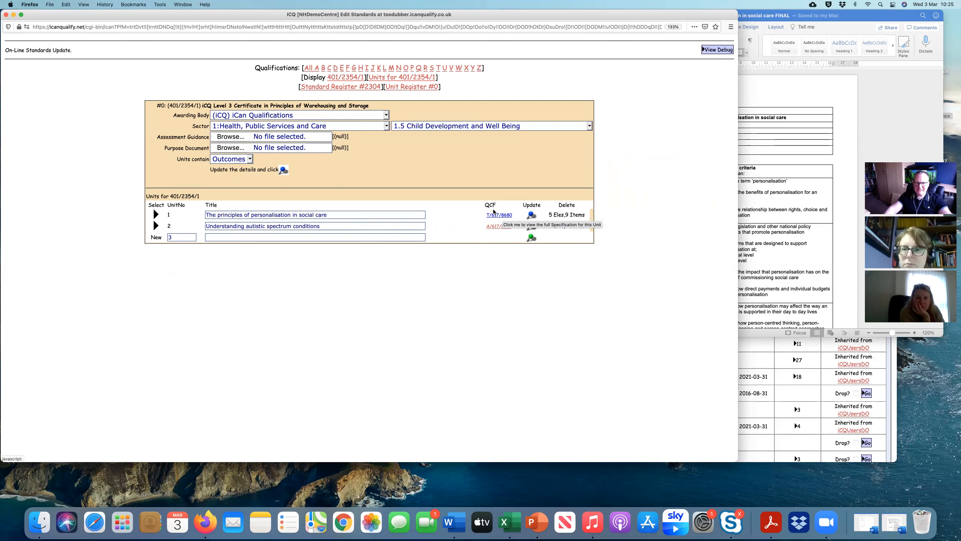
click(339, 79)
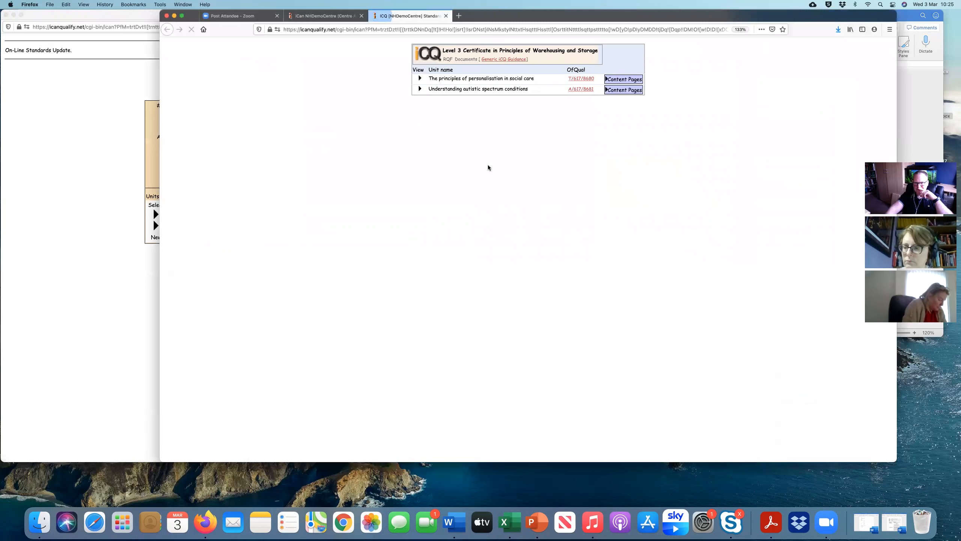
click(420, 80)
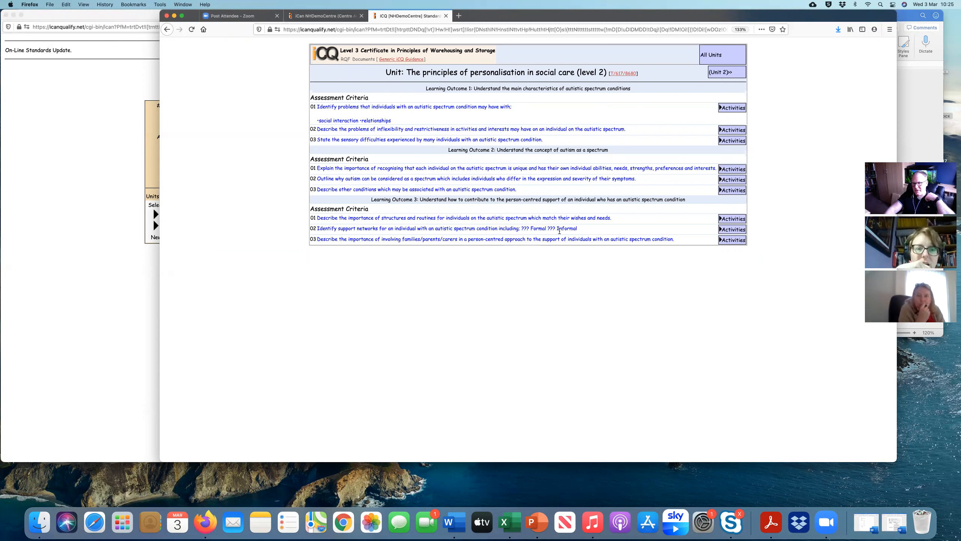
drag(320, 230, 586, 229)
click(592, 263)
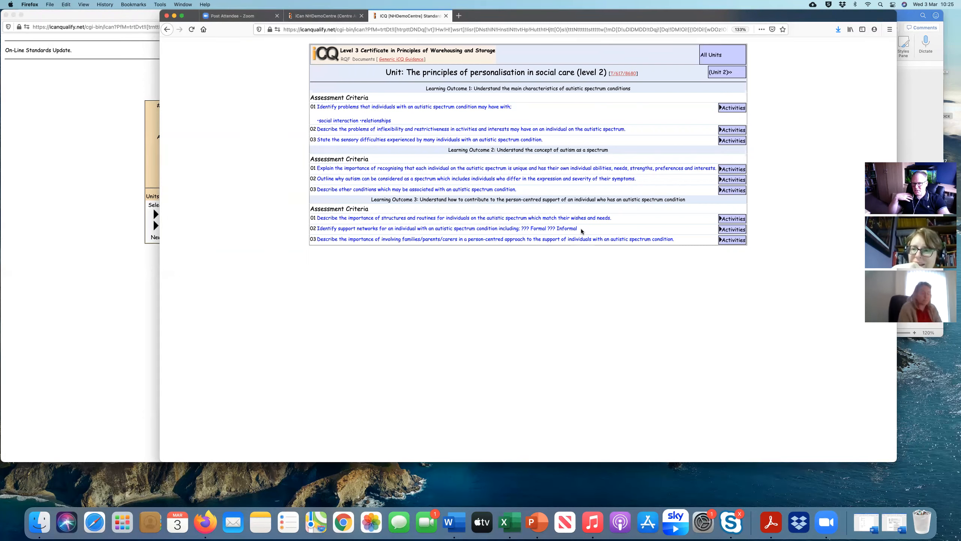
click(731, 72)
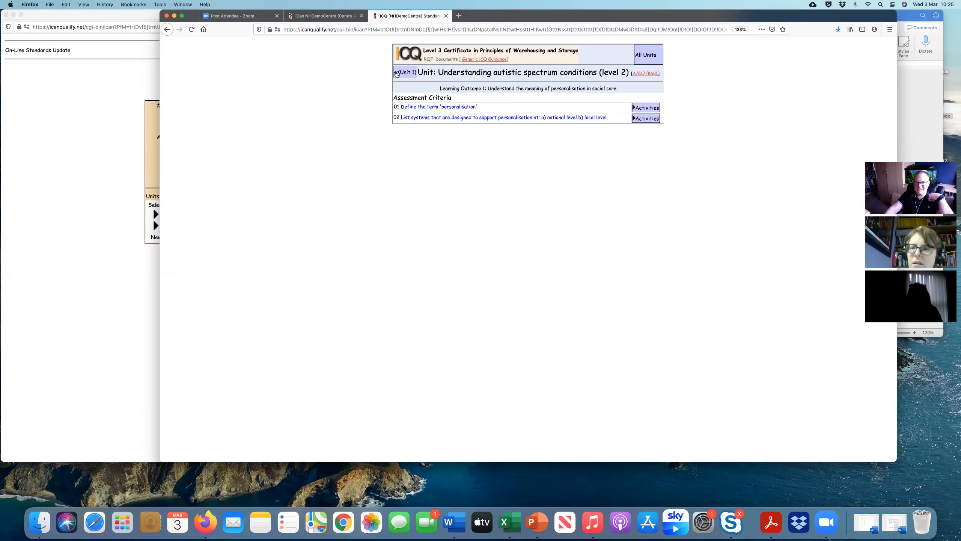
Step: Review Unit 1's displayed criteria and open the assessment criteria of its learning outcome 103 for editing
click(398, 73)
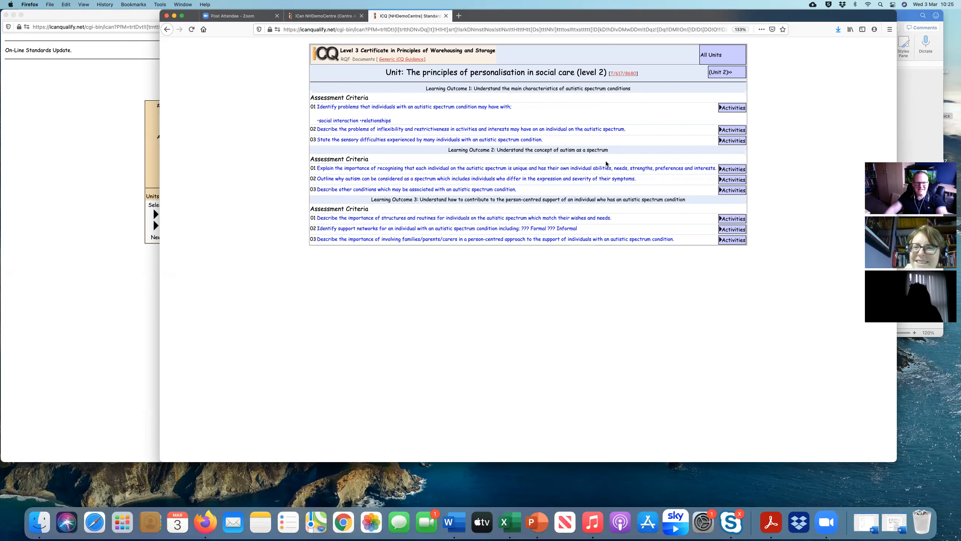
click(103, 175)
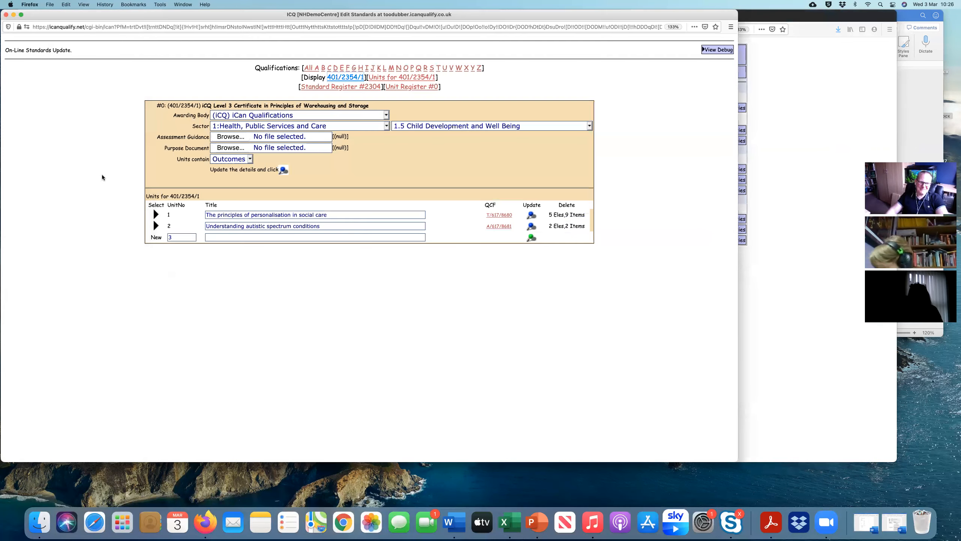
click(155, 214)
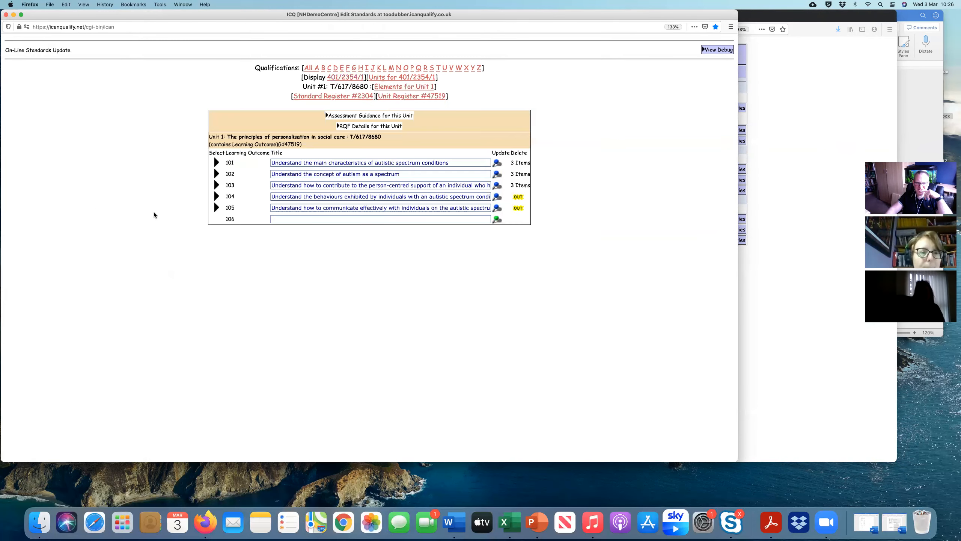
click(217, 185)
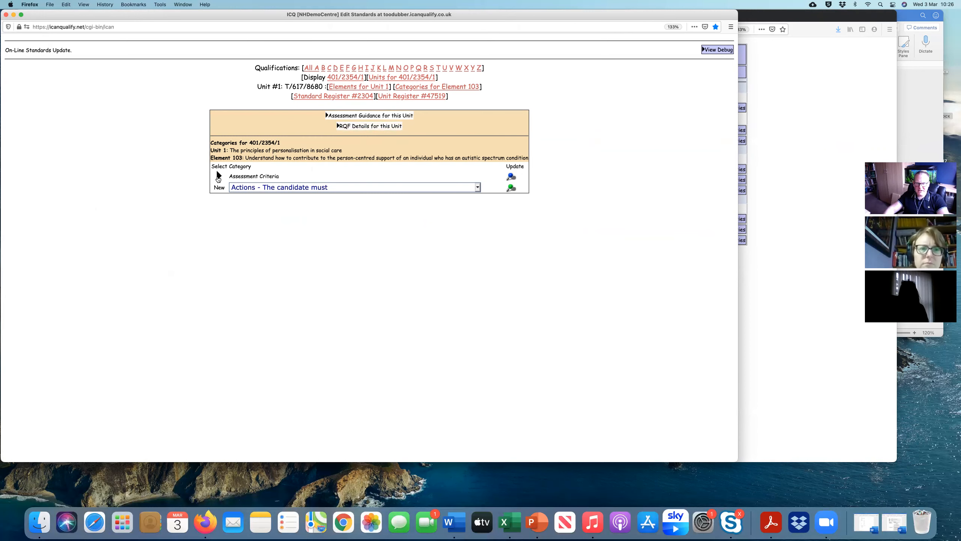
click(219, 176)
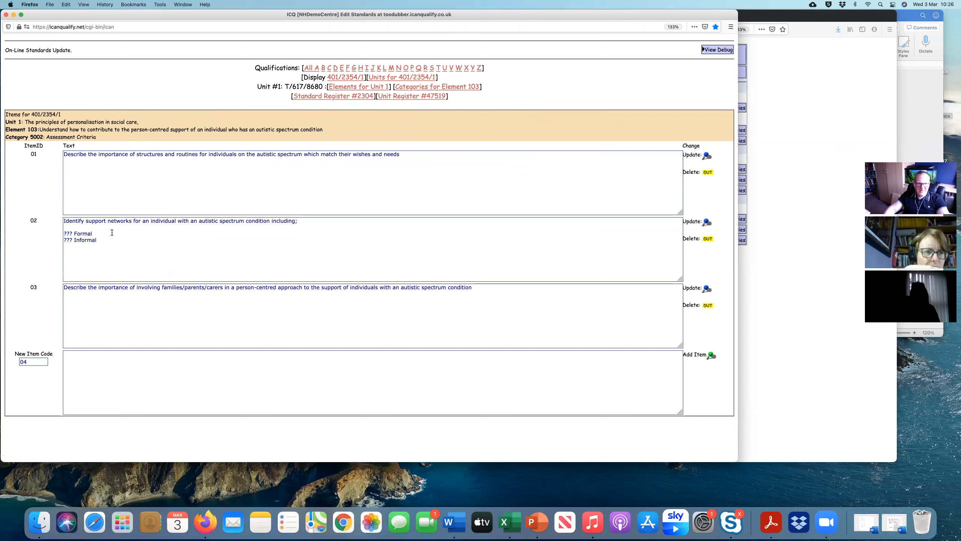
Step: Remove the "???" characters and leading spaces before "Formal" and "Informal" in item 02
click(72, 233)
key(BackSpace)
key(BackSpace)
key(BackSpace)
click(73, 239)
key(BackSpace)
key(BackSpace)
key(BackSpace)
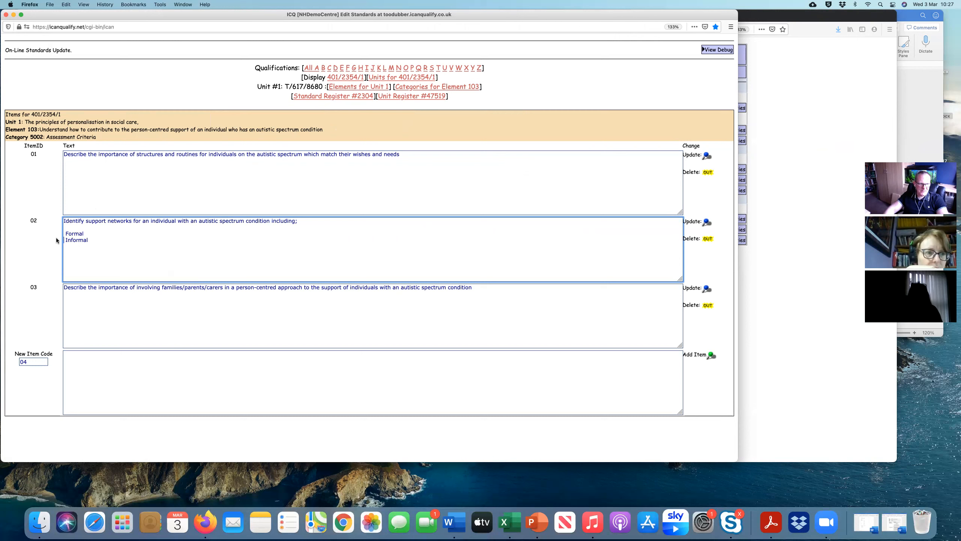
key(Delete)
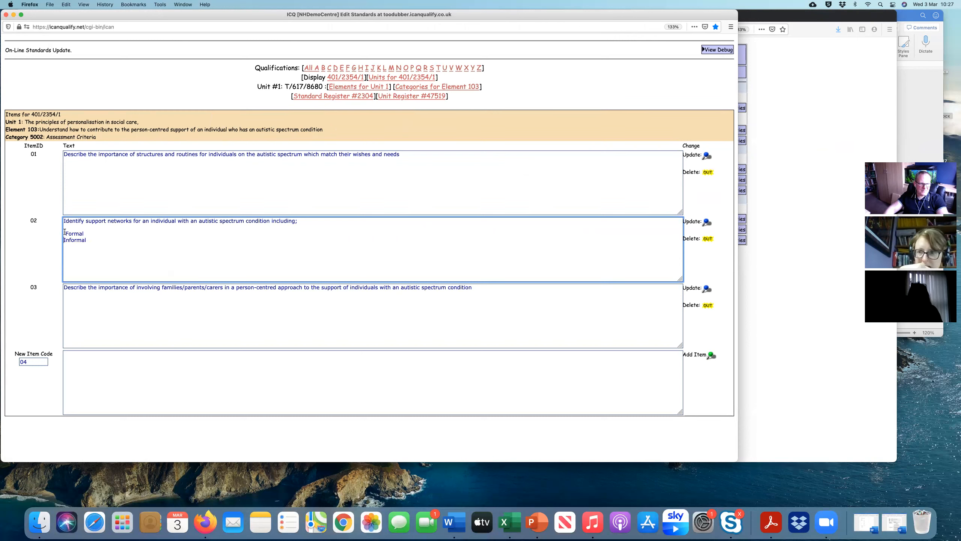
key(Up)
key(Delete)
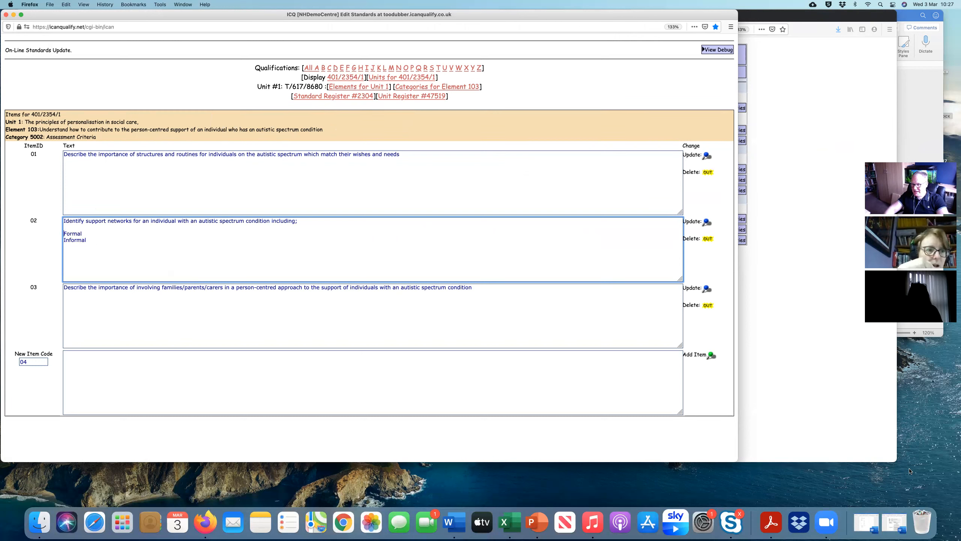
Step: Copy the round bullet code &#8226; from the HTML codes document in Word and insert it before "Formal" and "Informal" in item 02
click(866, 524)
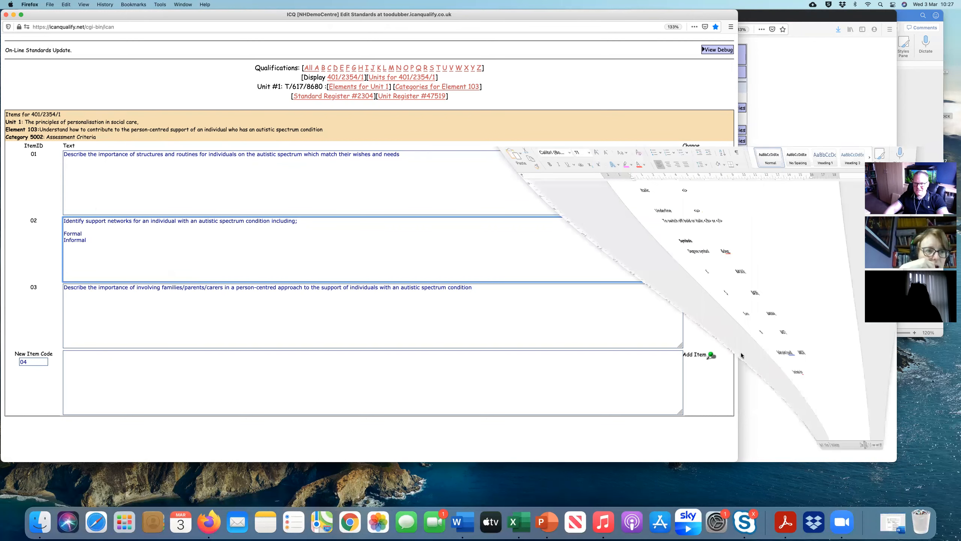
click(658, 304)
mouse_move(657, 304)
mouse_down()
mouse_move(674, 304)
mouse_move(658, 302)
mouse_up()
key(super+c)
click(674, 306)
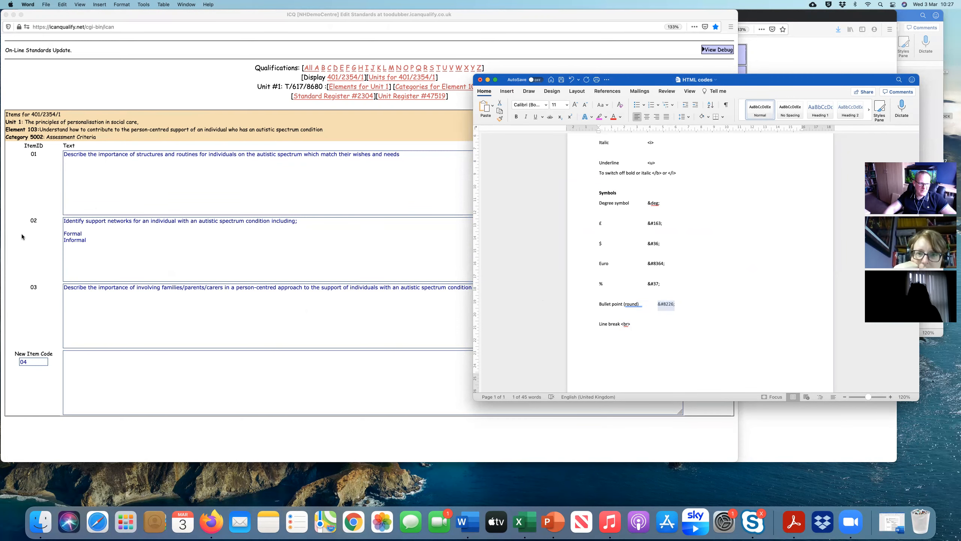
click(65, 234)
key(super+v)
click(64, 240)
key(super+v)
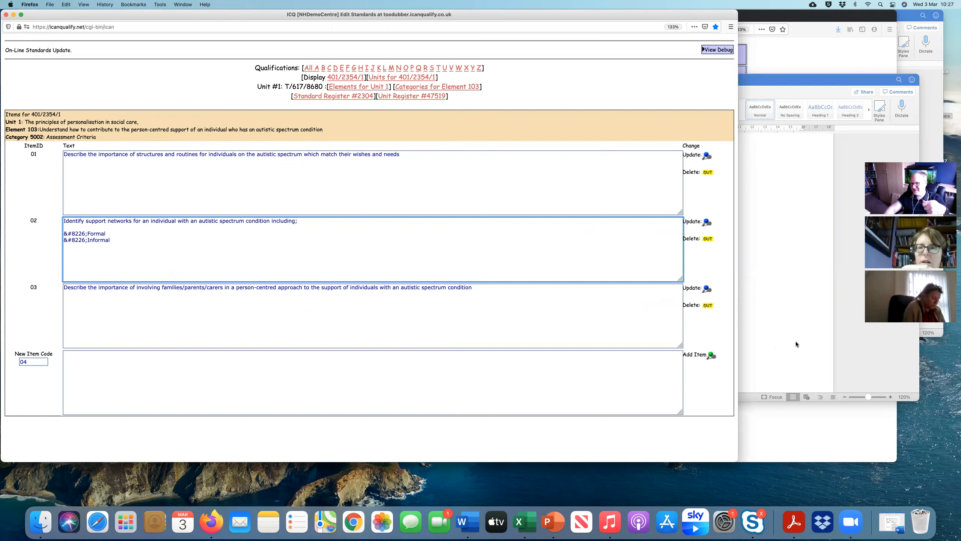
Step: Insert the line break code <br> from the HTML codes document after "including;", on the blank line and after "Formal", and update item 02
click(773, 332)
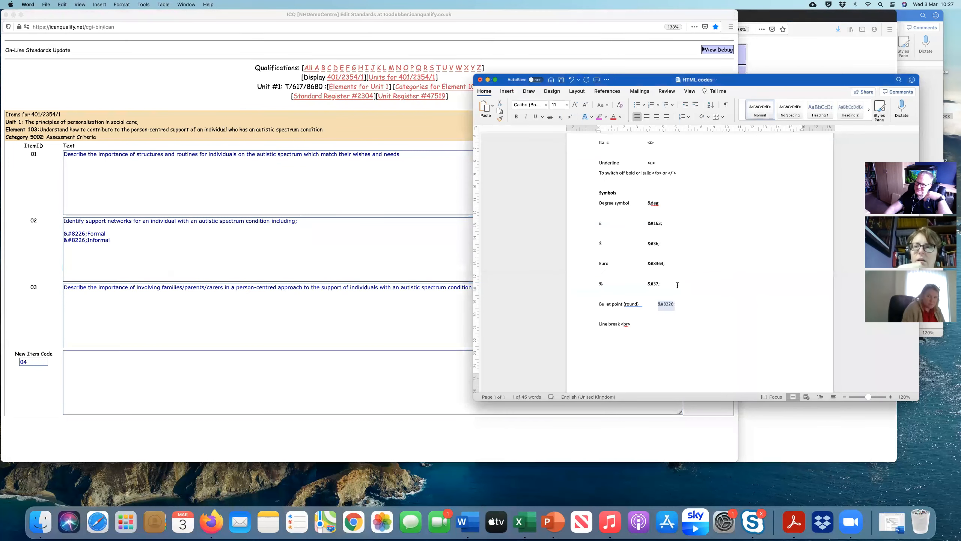
drag(631, 324, 621, 324)
key(super+c)
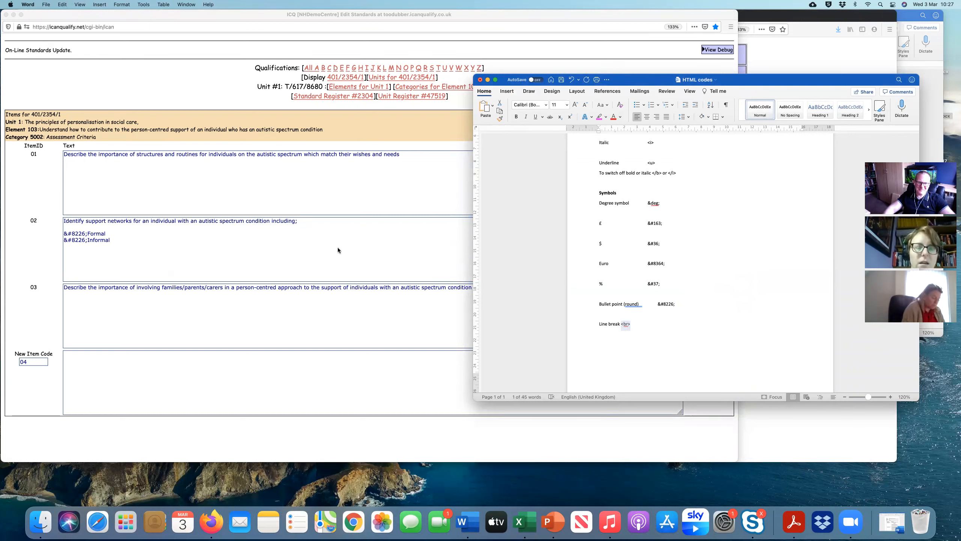
click(311, 222)
key(super+v)
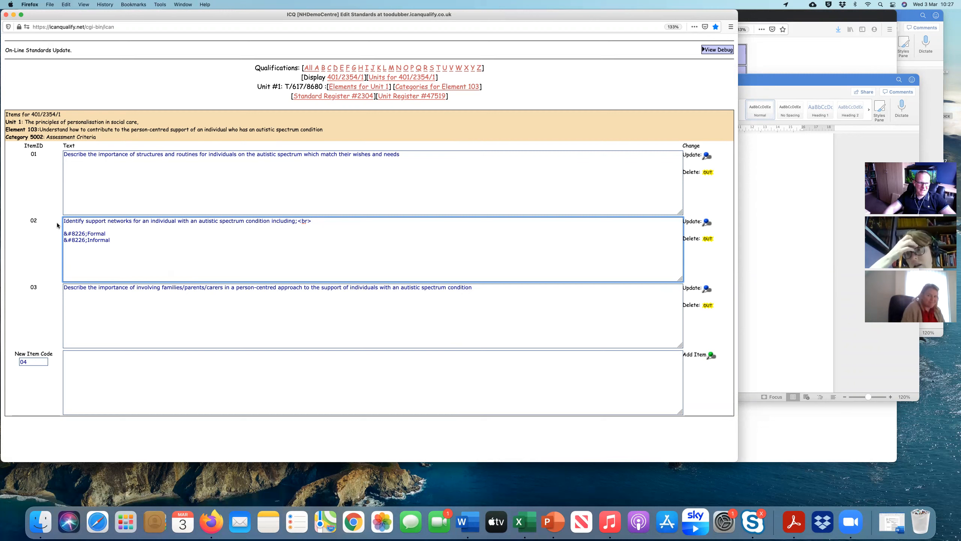
key(super+v)
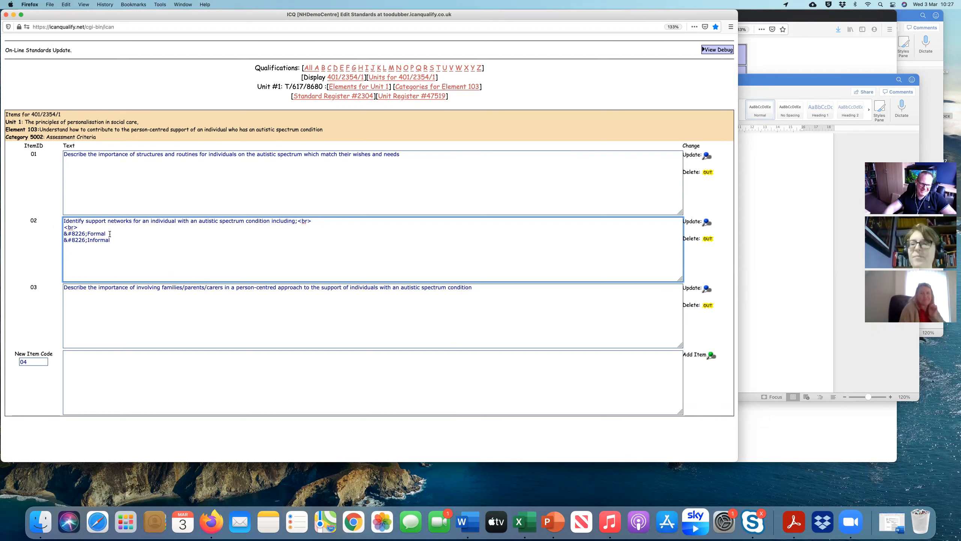
key(super+v)
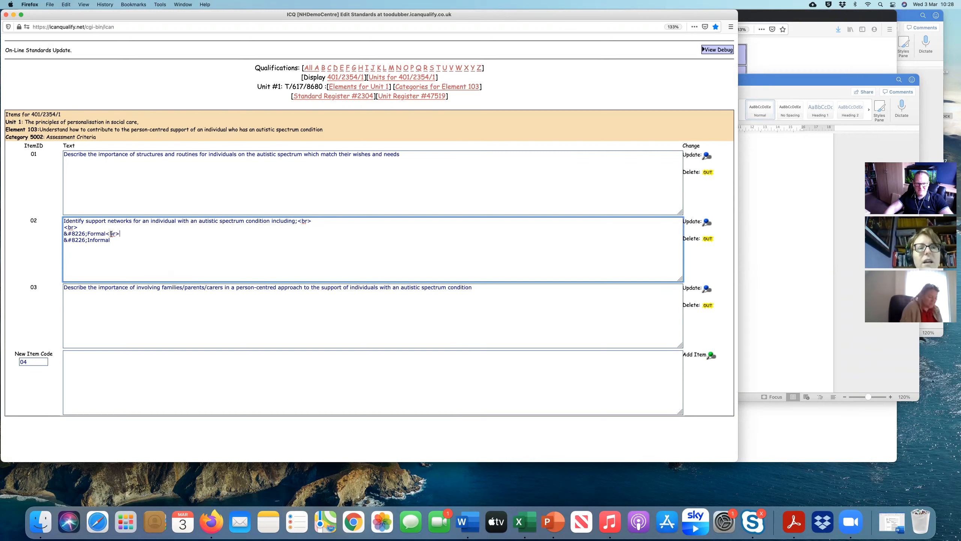
click(707, 223)
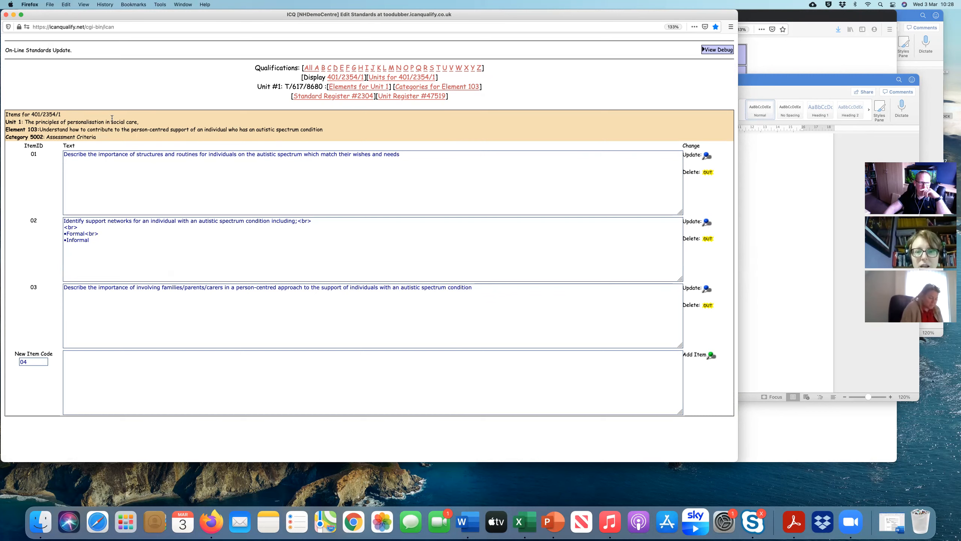
Step: In learning outcome 101's assessment criteria, add <br> after "social interaction" in item 01 and update the item
click(367, 90)
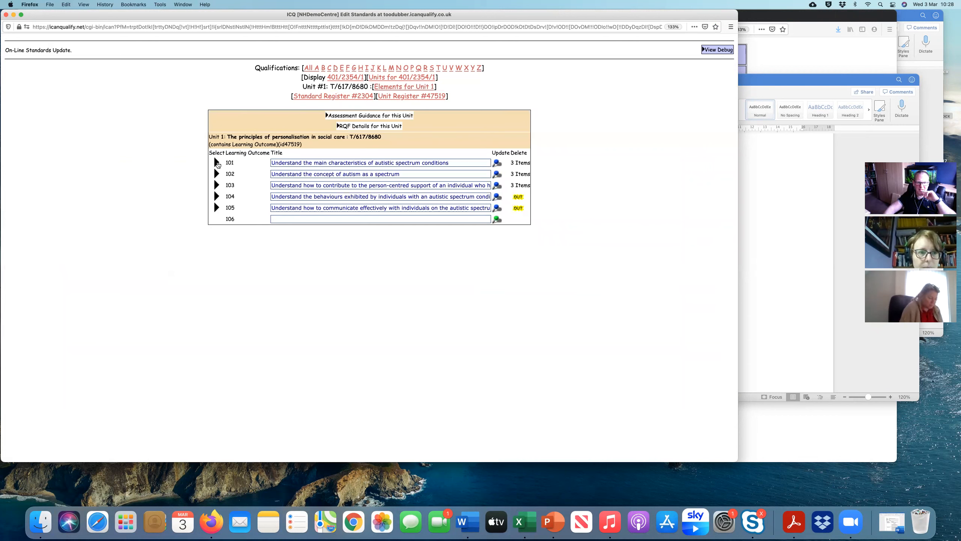
click(217, 164)
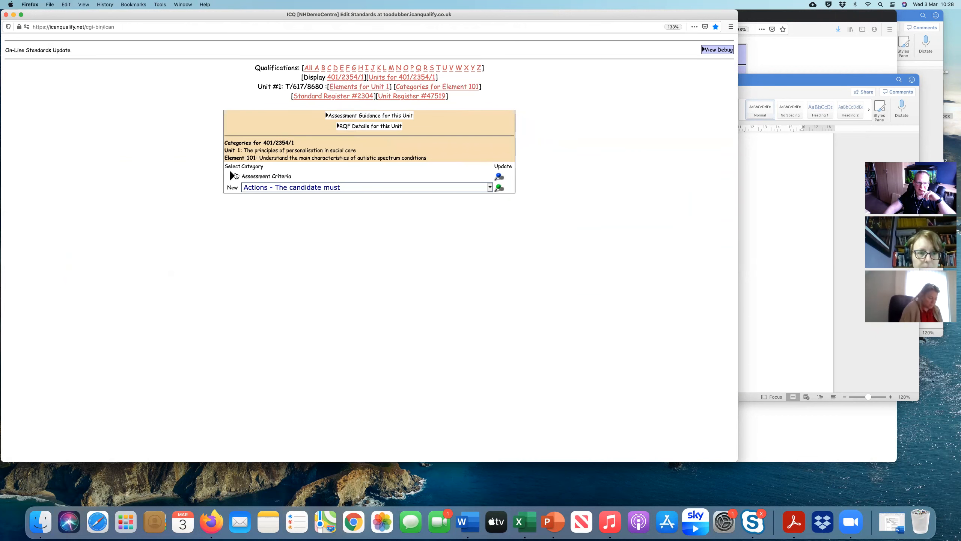
click(232, 176)
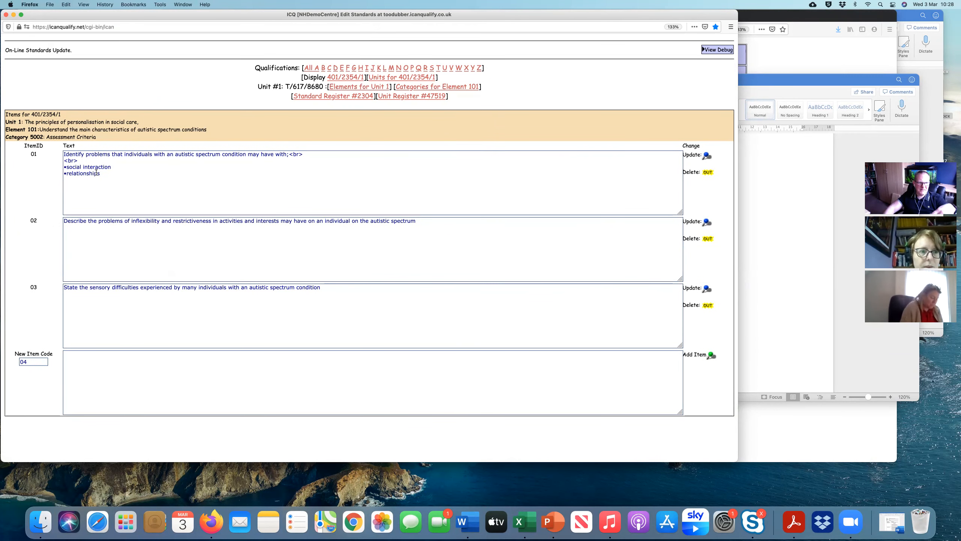
click(121, 168)
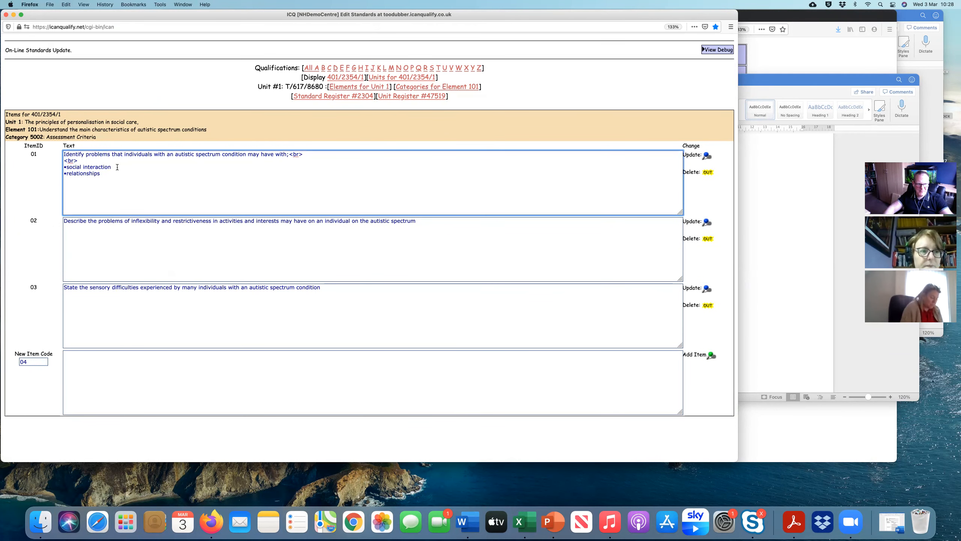
key(super+v)
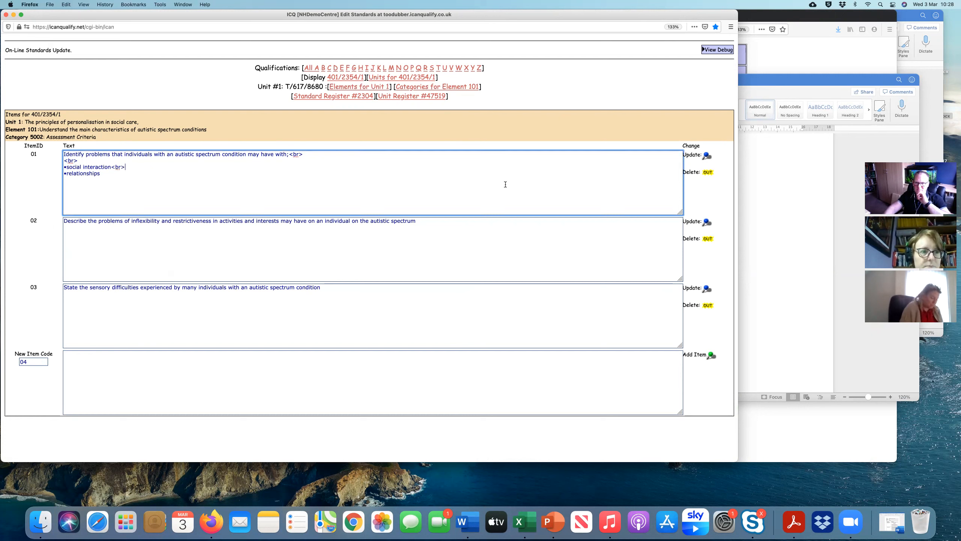
click(706, 157)
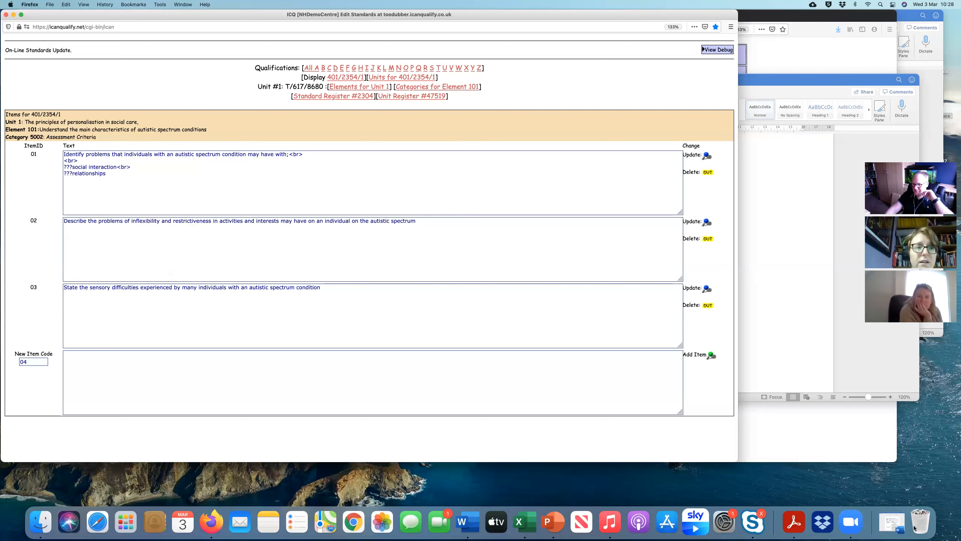
drag(71, 168, 71, 172)
click(71, 169)
double_click(71, 168)
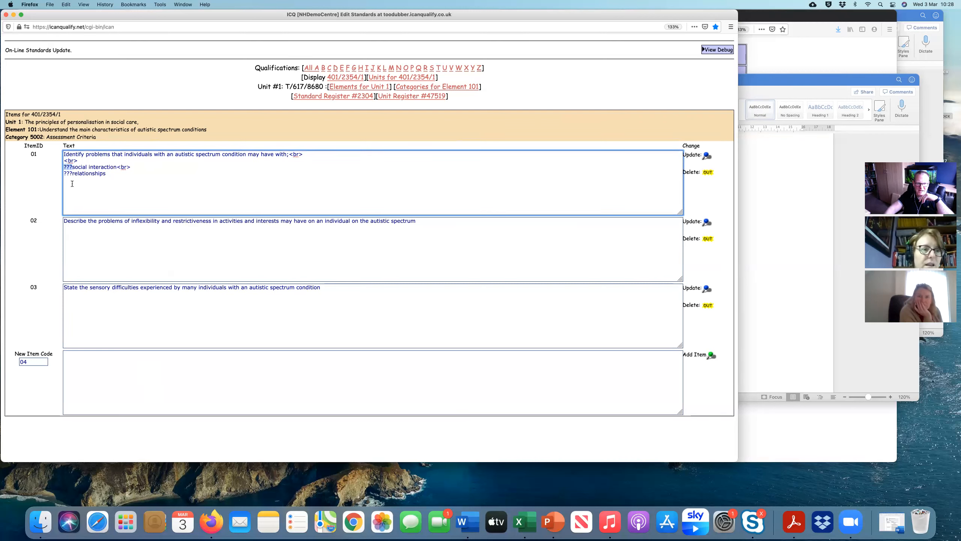
double_click(71, 173)
click(894, 527)
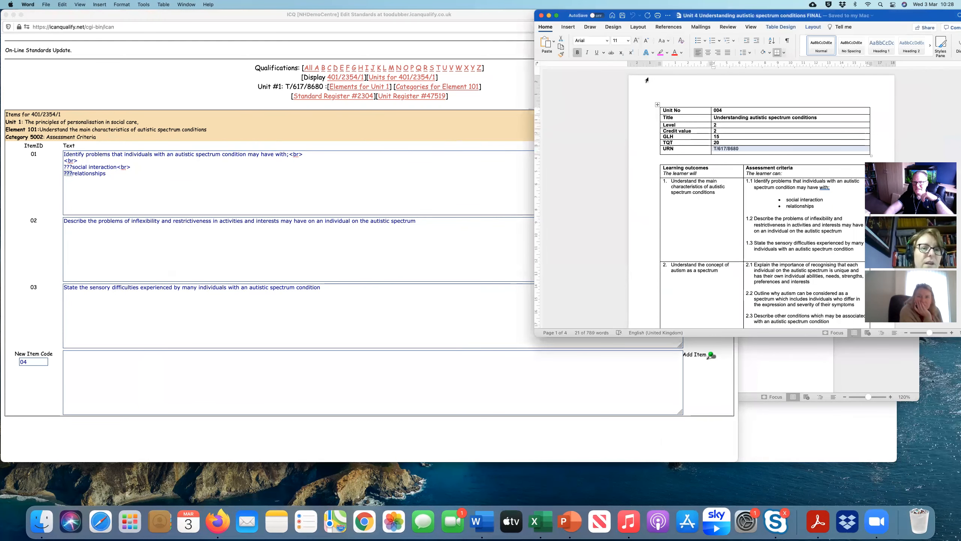
click(848, 15)
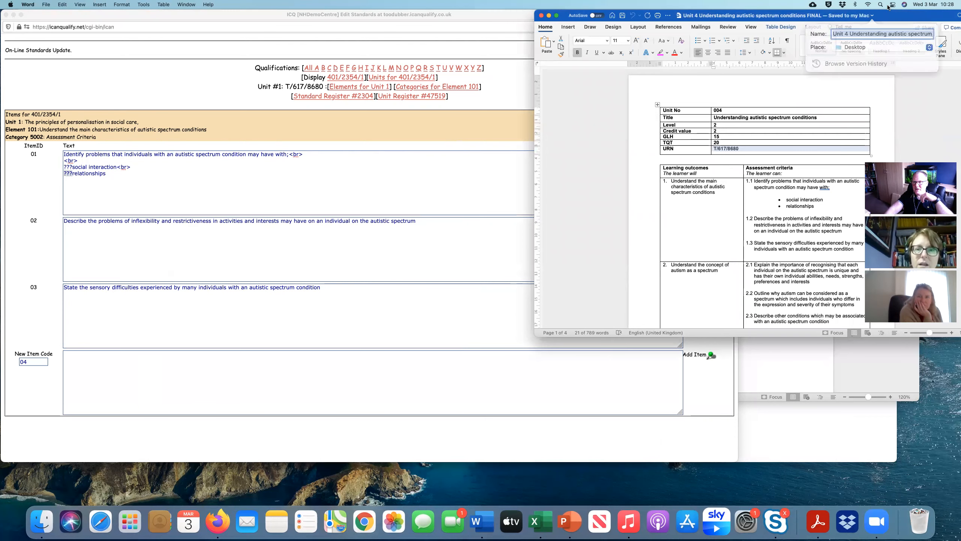
key(super+m)
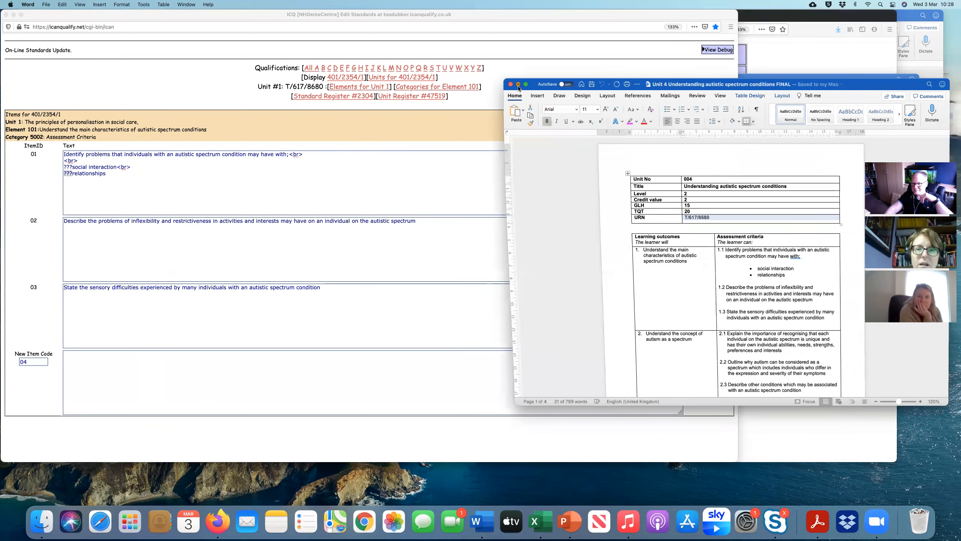
Step: Replace the "???" before "social interaction" and "relationships" with the bullet code &#8226; from the HTML codes document, and update item 01
double_click(660, 304)
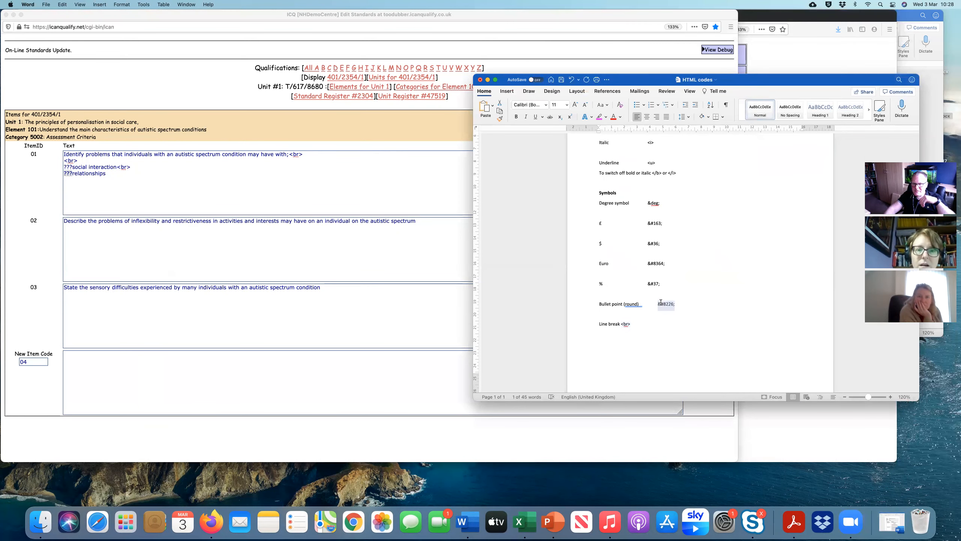
key(super+c)
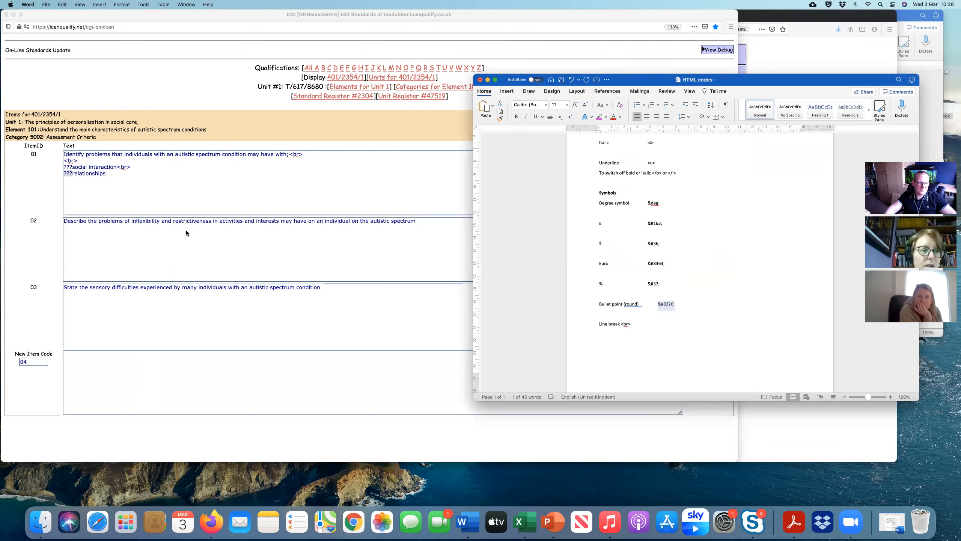
click(64, 166)
drag(72, 167, 63, 173)
key(super+v)
key(super+v)
click(707, 156)
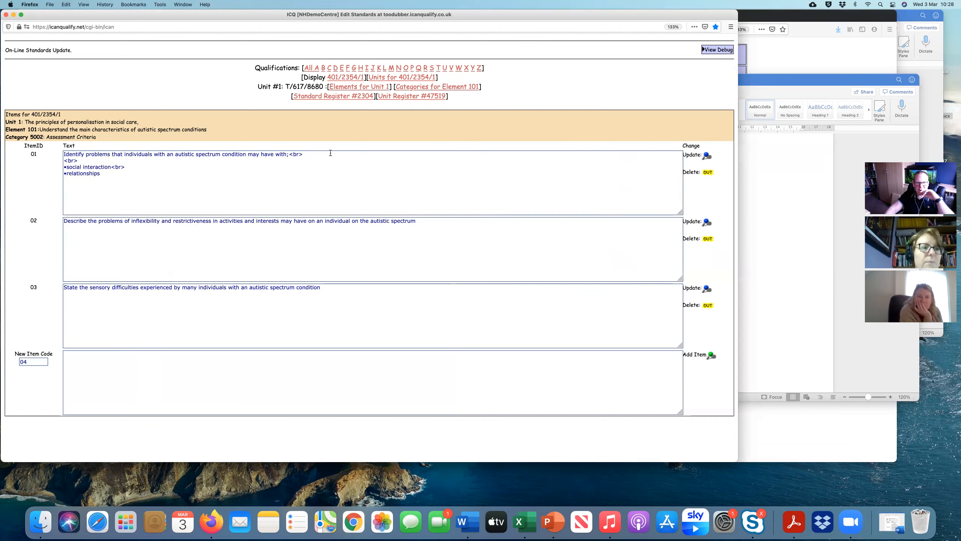
Step: Display qualification 401/2354/1 and check the bullets and line breaks in Unit 1's assessment criteria
click(344, 77)
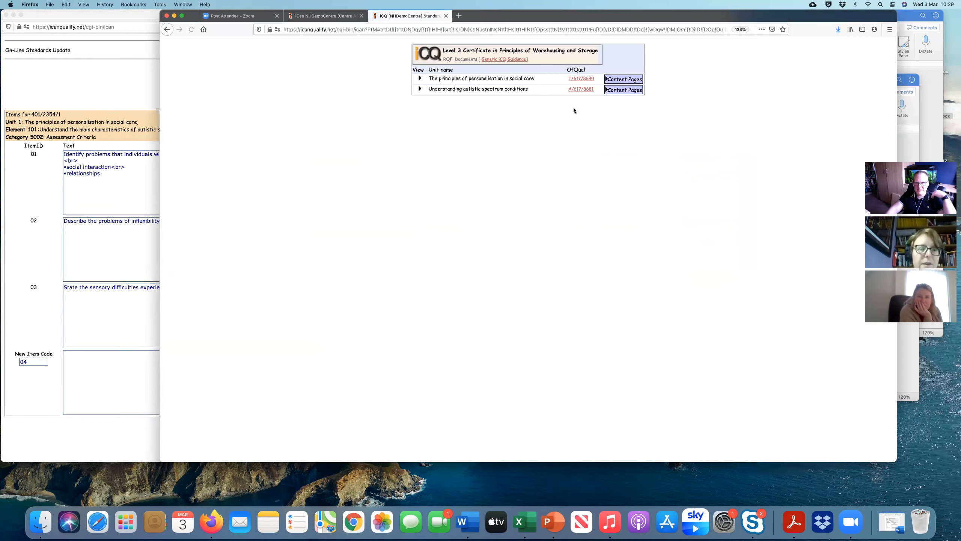
click(418, 80)
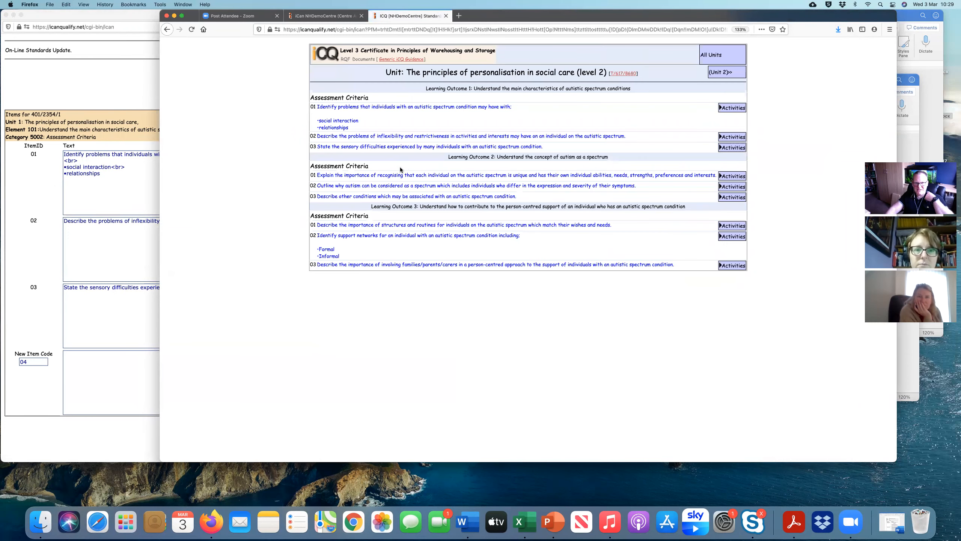